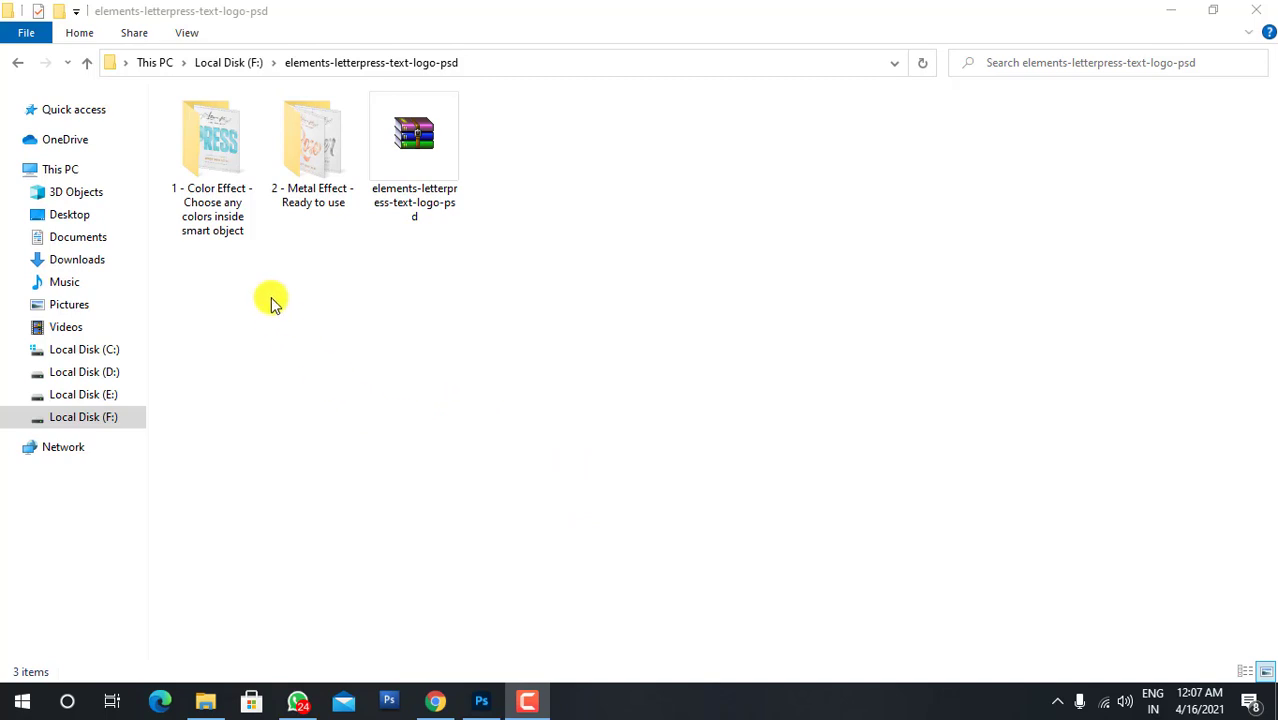
Preview the Color Letterpress Effect file in the "1 - Color Effect" folder, and return to the parent folder
{"action": "double_click", "coordinate": [215, 167]}
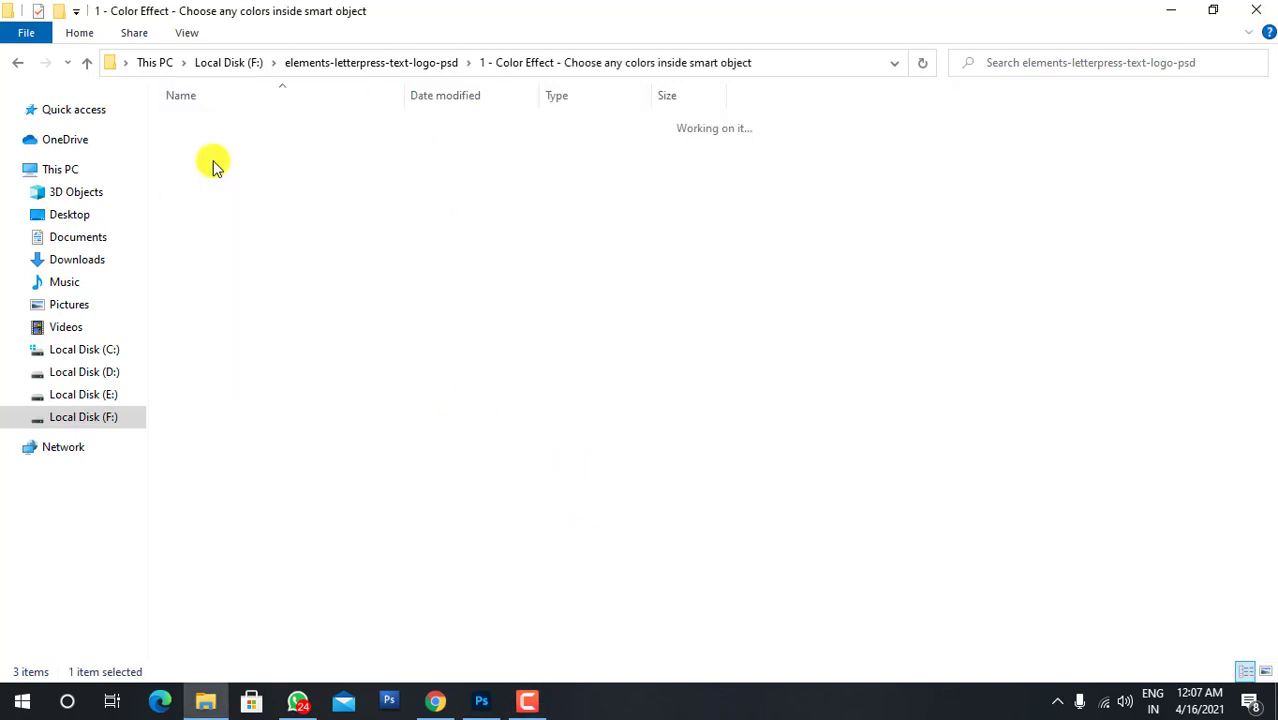
{"action": "double_click", "coordinate": [209, 160]}
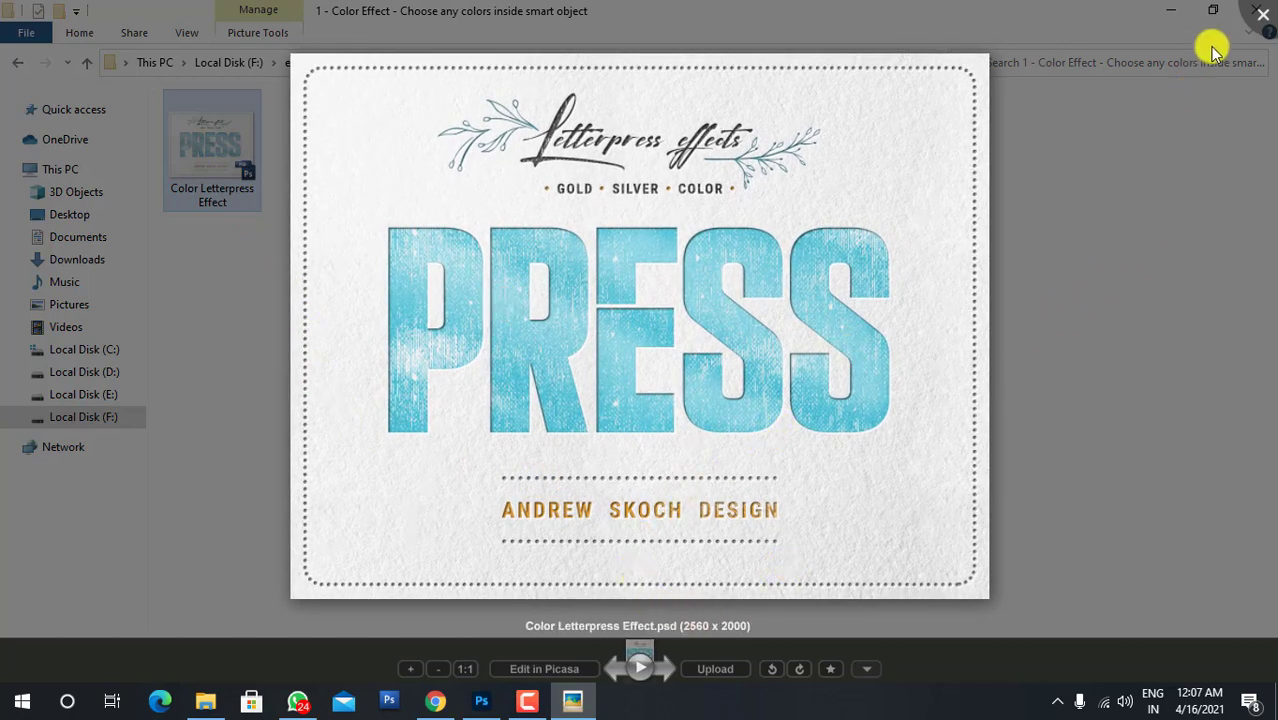
{"action": "left_click", "coordinate": [1261, 18]}
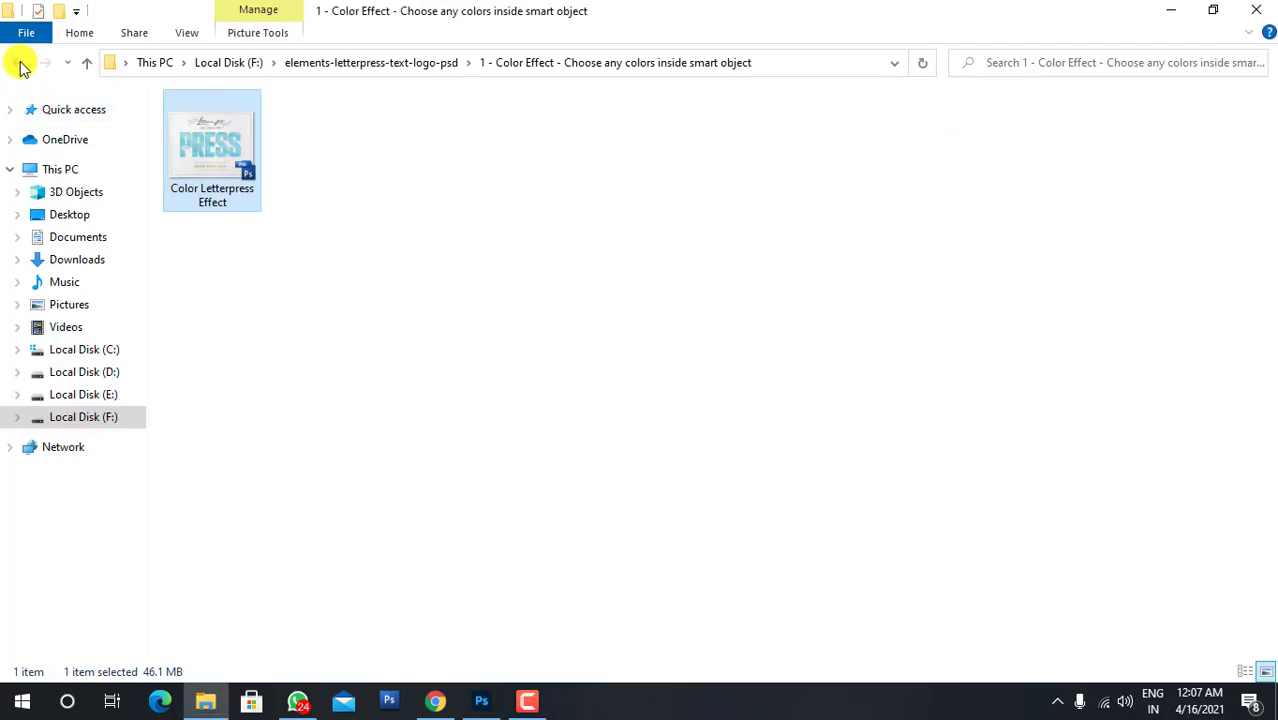
{"action": "left_click", "coordinate": [18, 62]}
Preview the Gold, Rose and Silver Letterpress files in the "2 - Metal Effect" folder, and return to the parent folder
{"action": "double_click", "coordinate": [318, 145]}
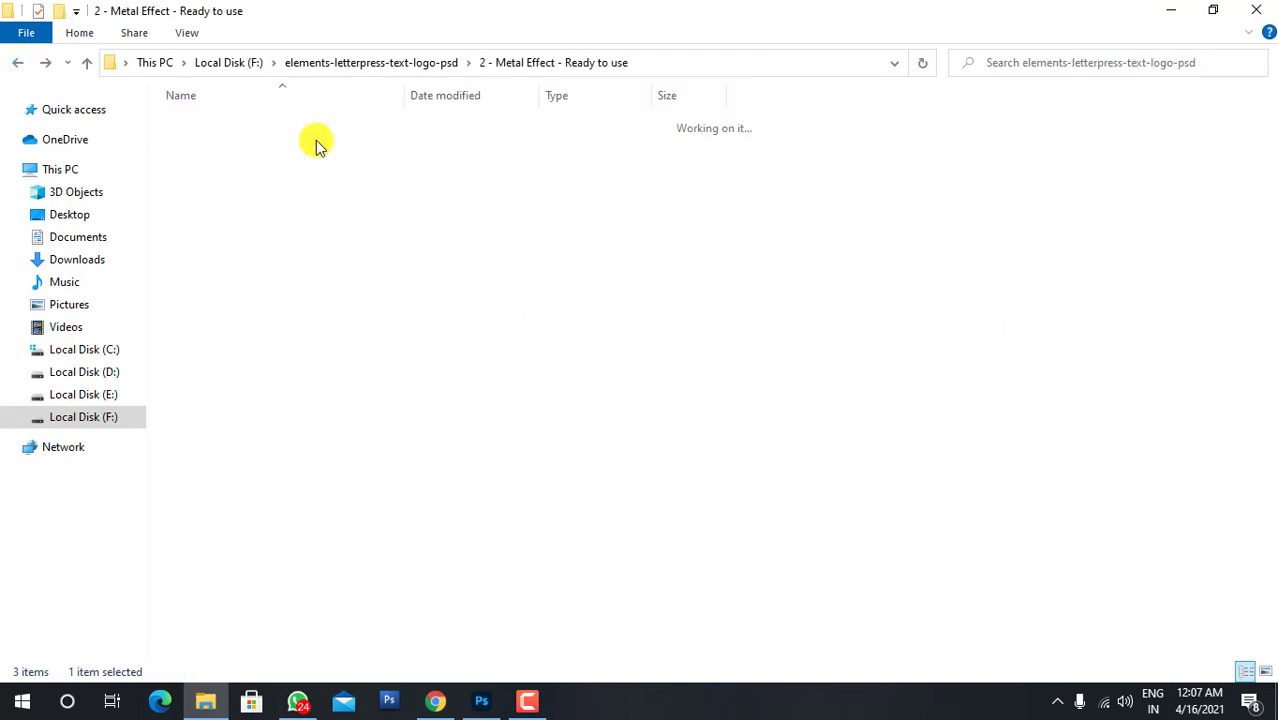
{"action": "double_click", "coordinate": [212, 140]}
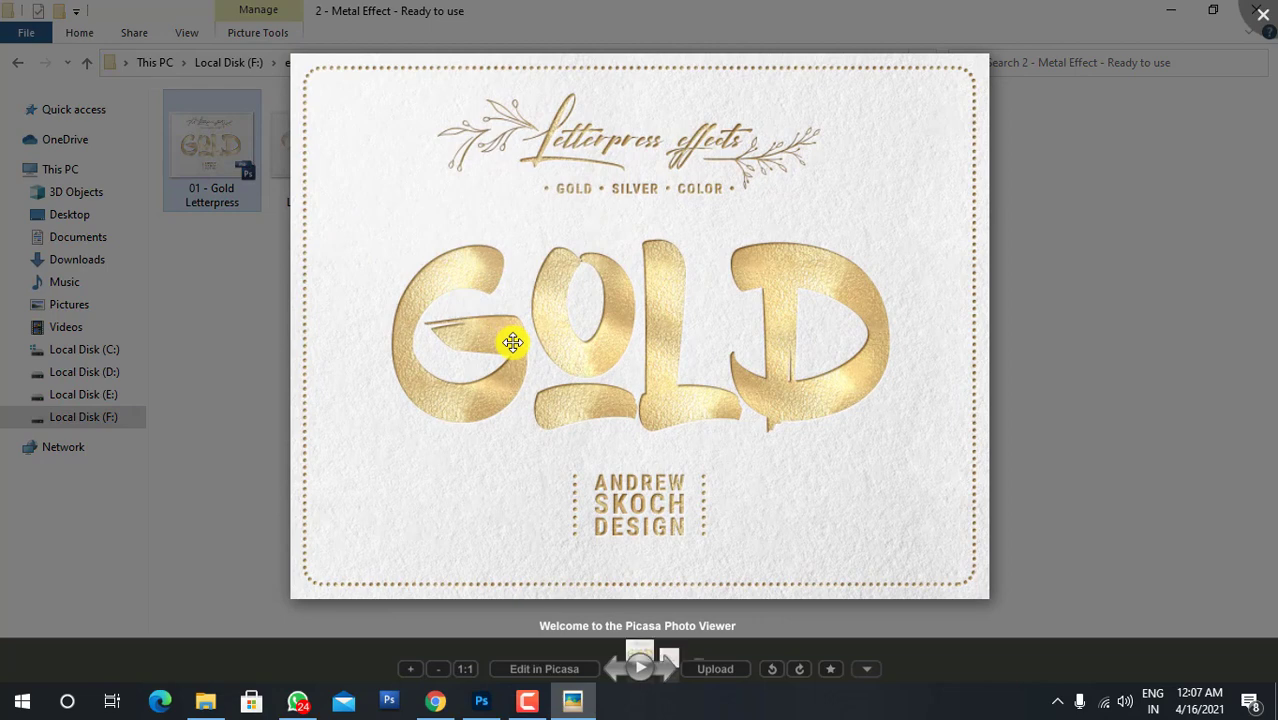
{"action": "key", "text": "Right"}
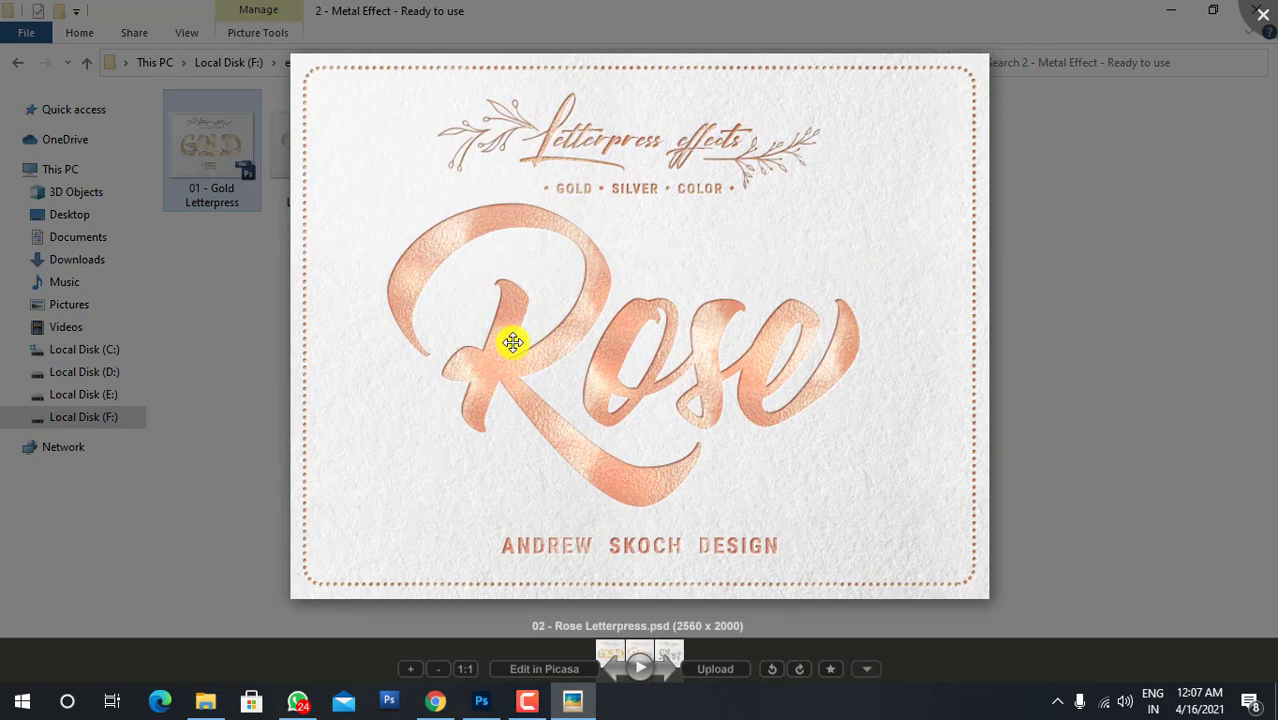
{"action": "key", "text": "Right"}
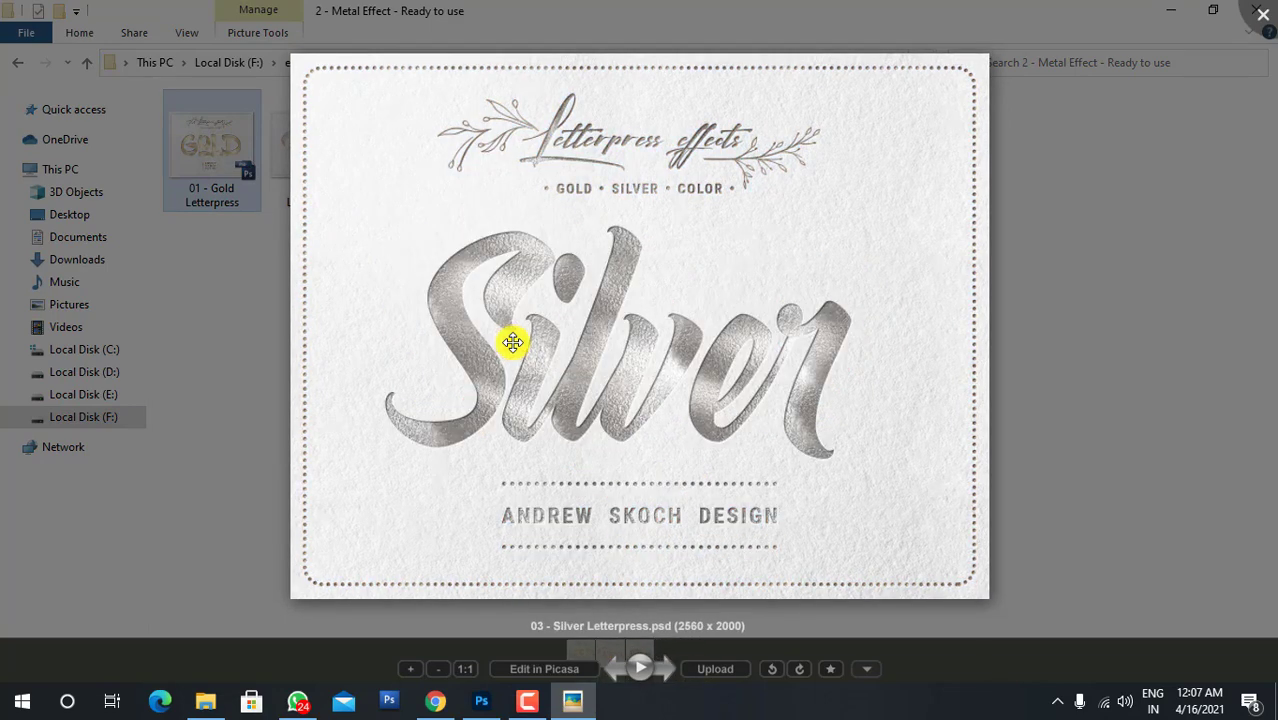
{"action": "left_click", "coordinate": [1262, 14]}
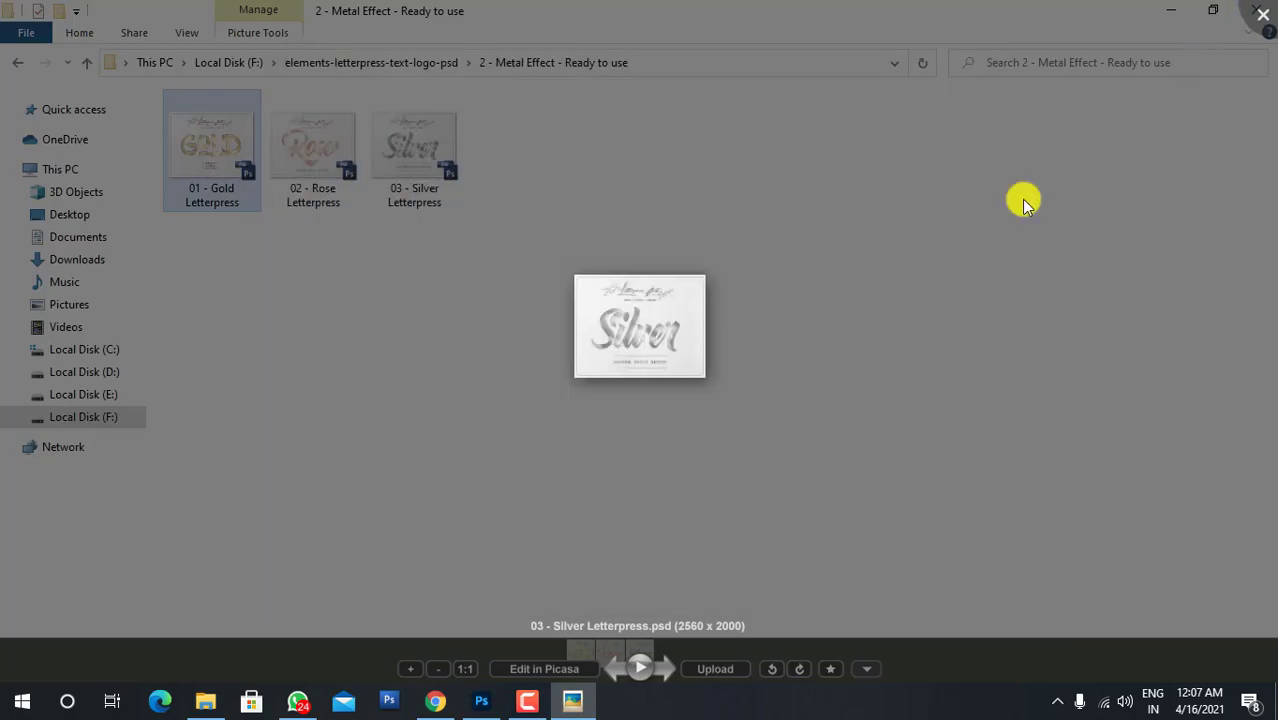
{"action": "left_click", "coordinate": [17, 63]}
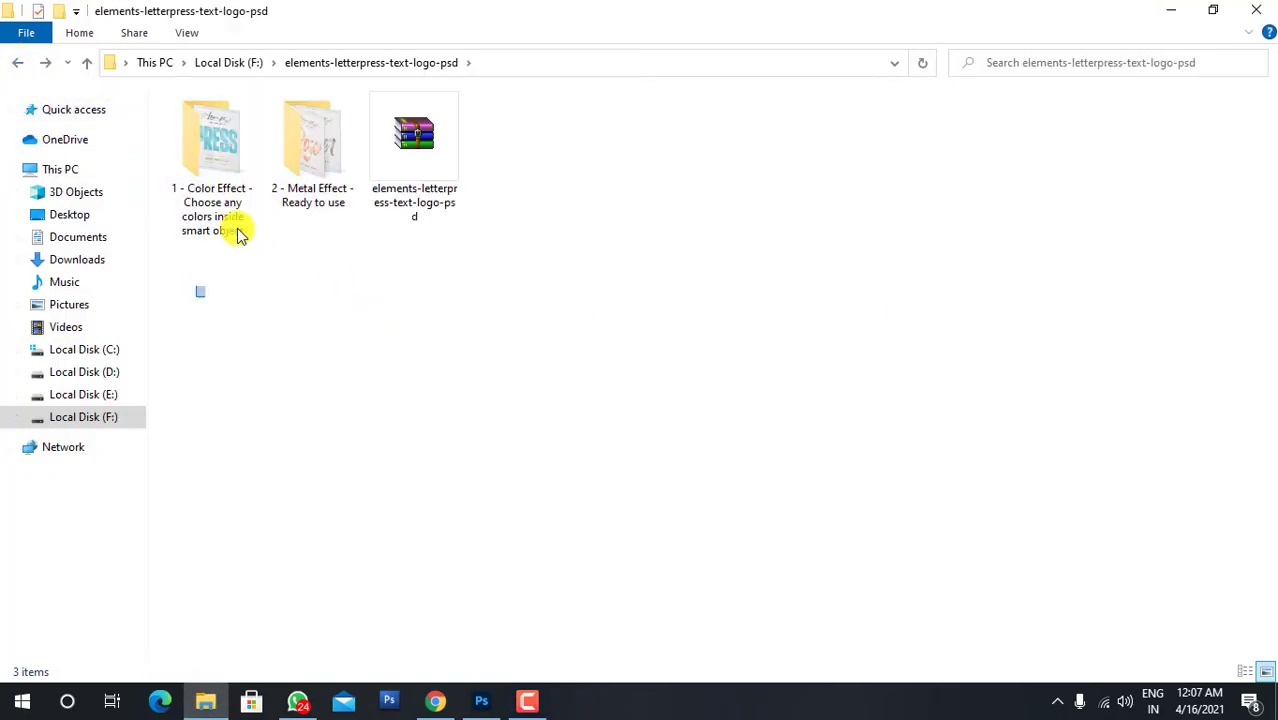
Check the combined size of the Color Effect and Metal Effect folders in their properties
{"action": "left_click_drag", "start_coordinate": [200, 292], "coordinate": [334, 143]}
{"action": "right_click", "coordinate": [209, 207]}
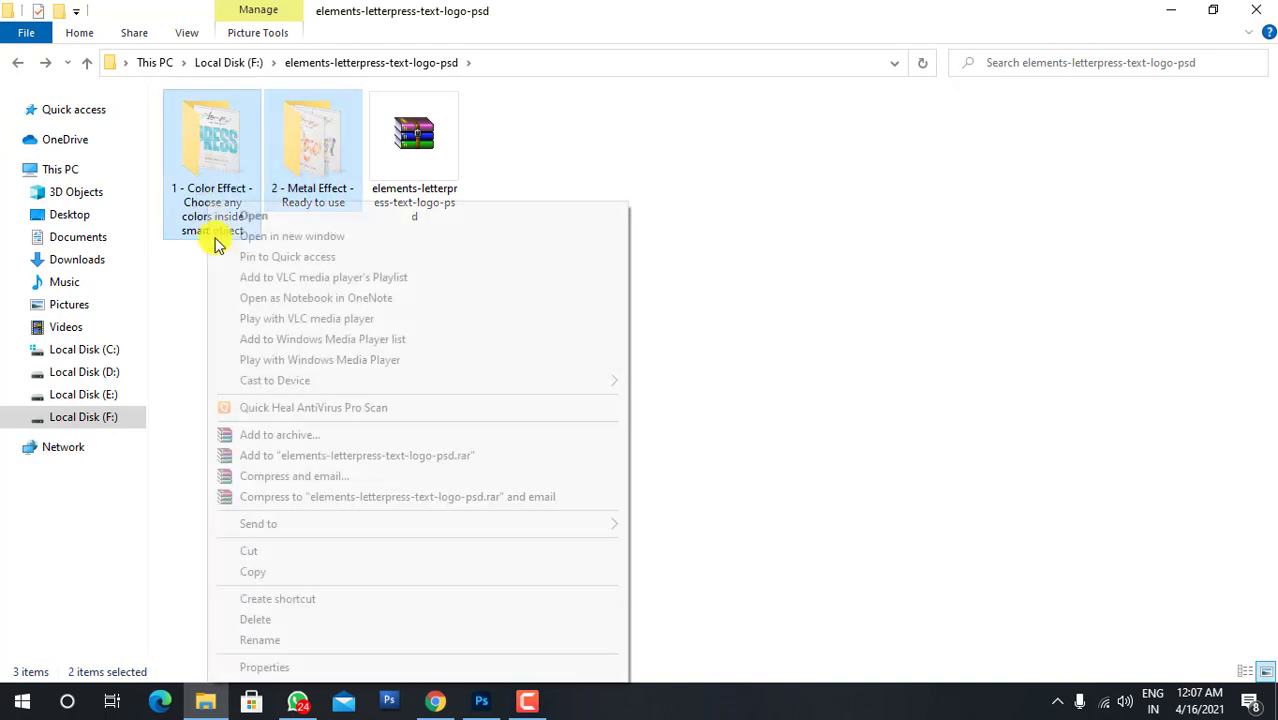
{"action": "left_click", "coordinate": [280, 667]}
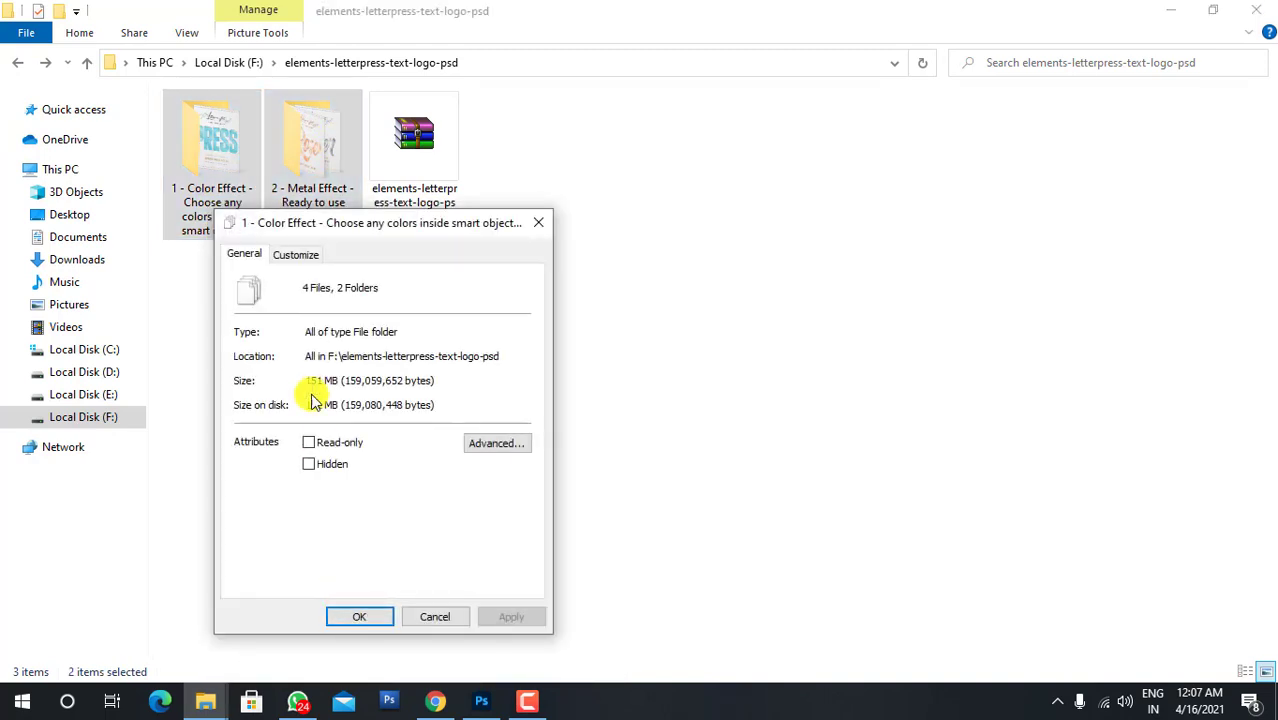
{"action": "left_click", "coordinate": [538, 223]}
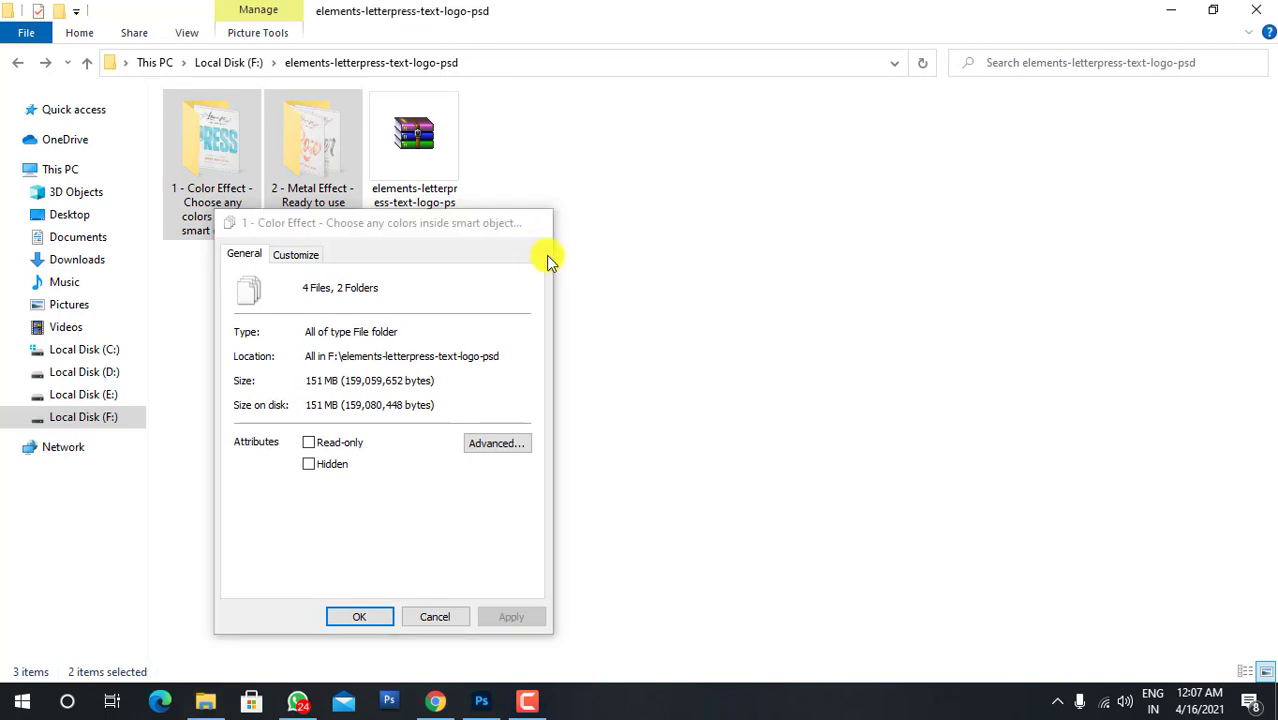
{"action": "left_click", "coordinate": [559, 289]}
Check the file size of the elements-letterpress-text-logo-psd archive in its properties
{"action": "left_click", "coordinate": [441, 163]}
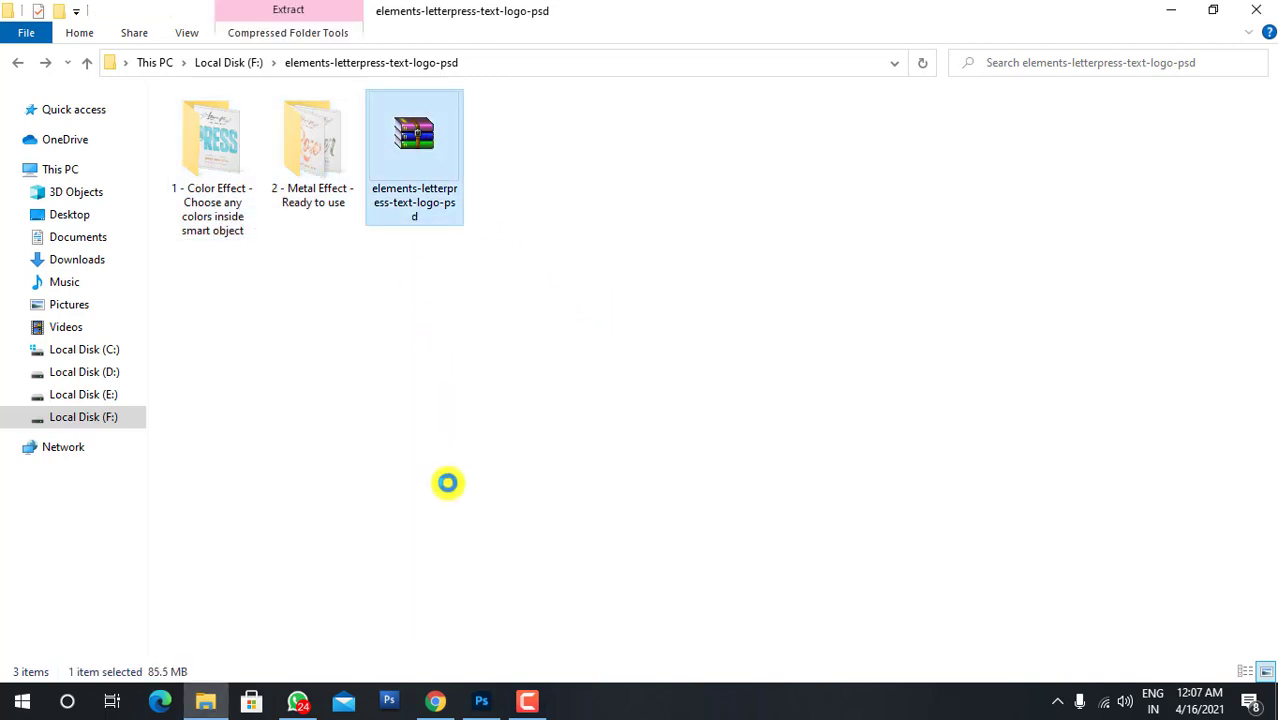
{"action": "key", "text": "shift+F10"}
{"action": "left_click", "coordinate": [481, 514]}
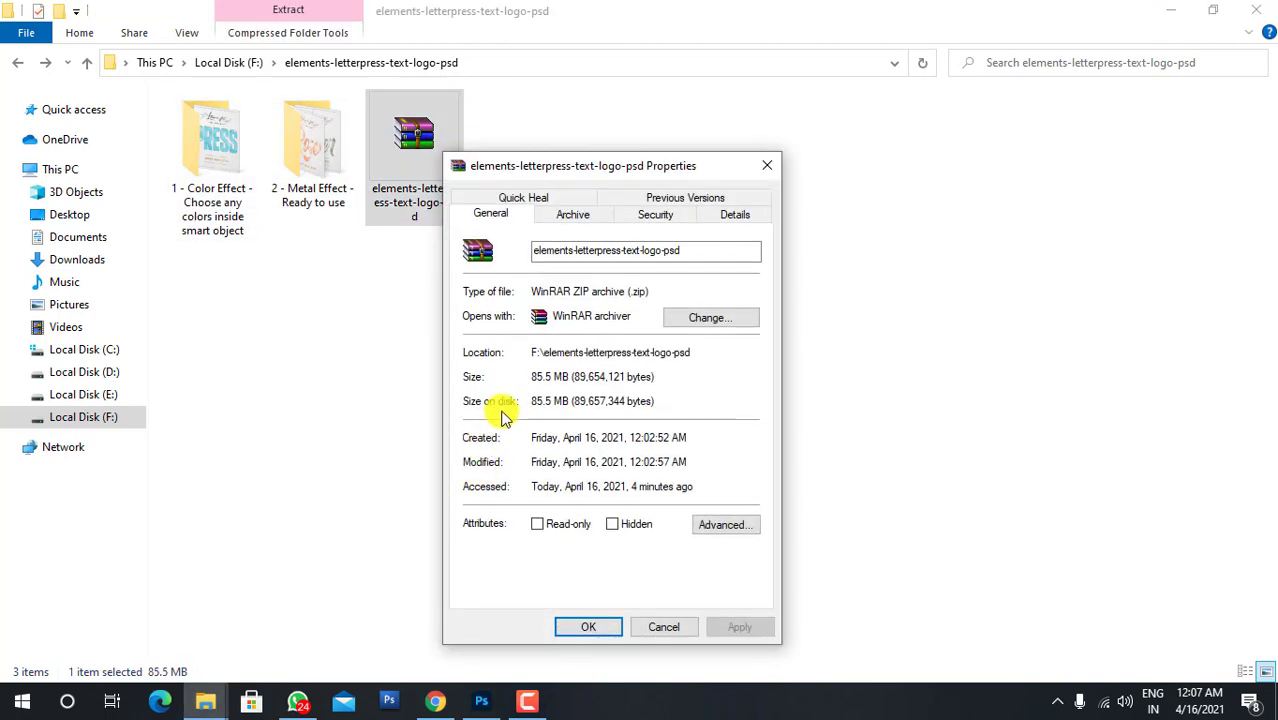
{"action": "left_click", "coordinate": [772, 168]}
{"action": "left_click", "coordinate": [675, 344]}
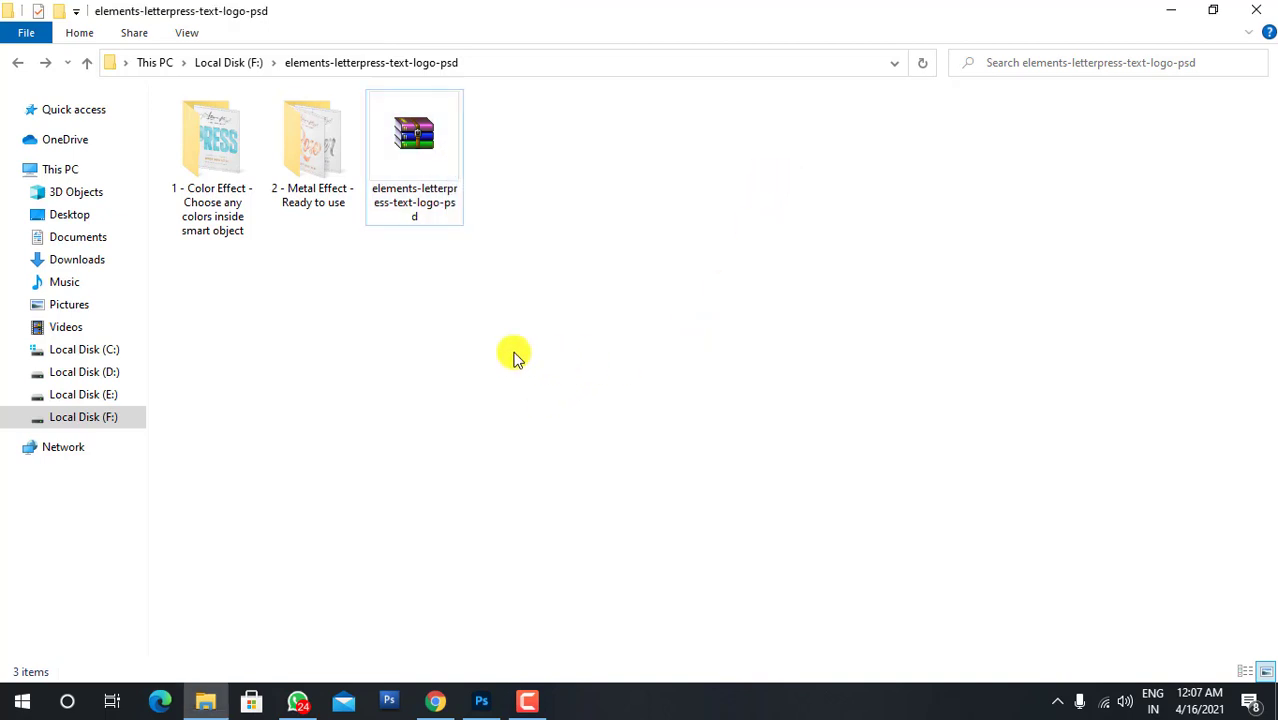
Open the Color Letterpress Effect file in Photoshop and open the contents of its Your Text Here smart object
{"action": "double_click", "coordinate": [224, 166]}
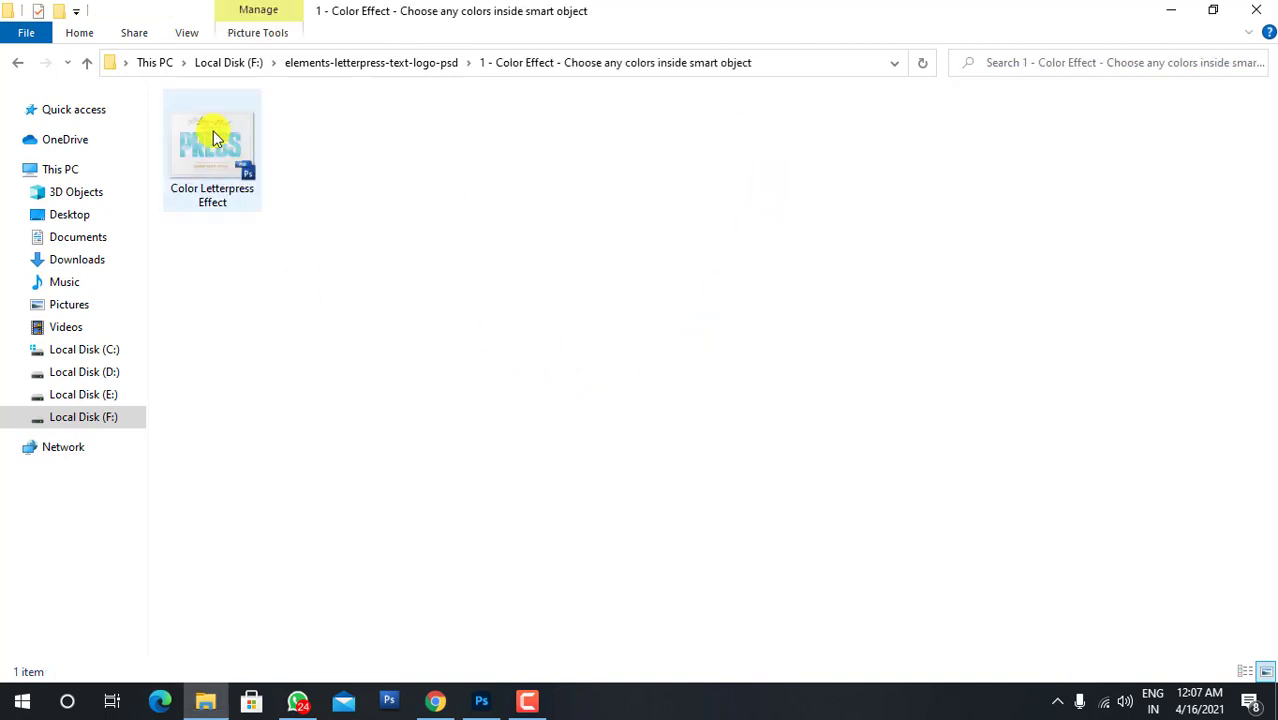
{"action": "left_click_drag", "start_coordinate": [207, 144], "coordinate": [494, 676]}
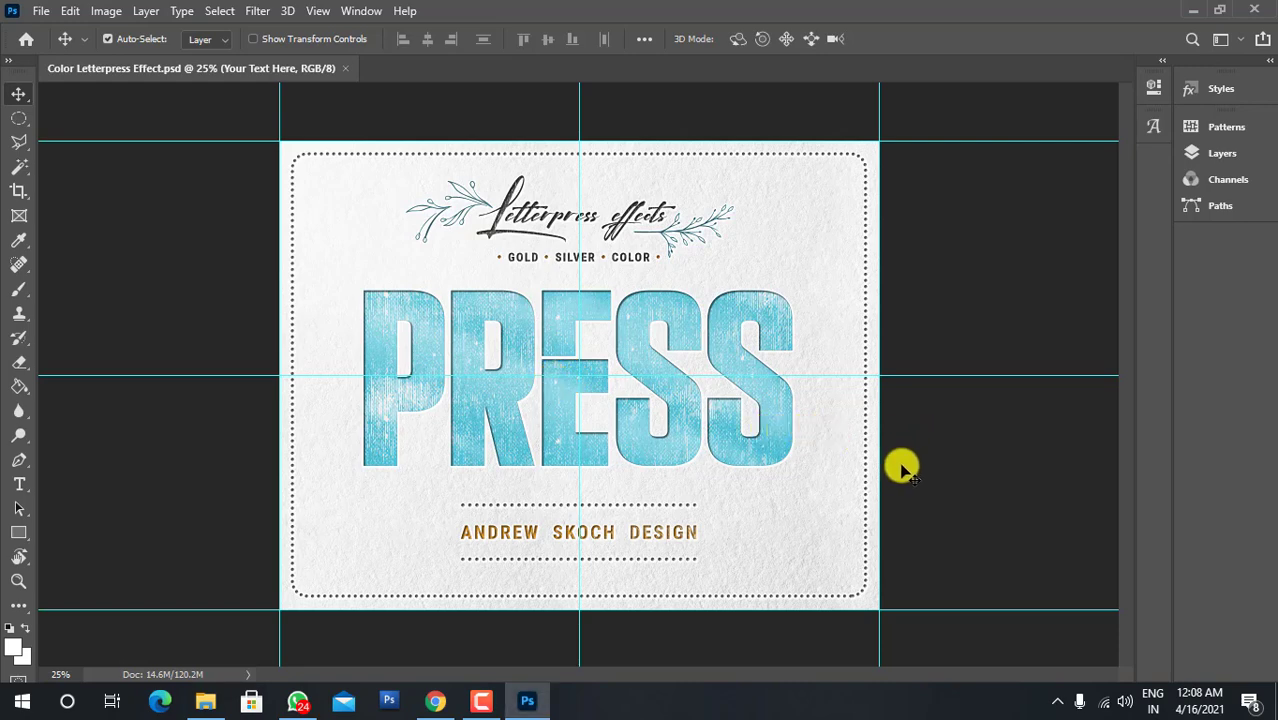
{"action": "key", "text": "ctrl+plus"}
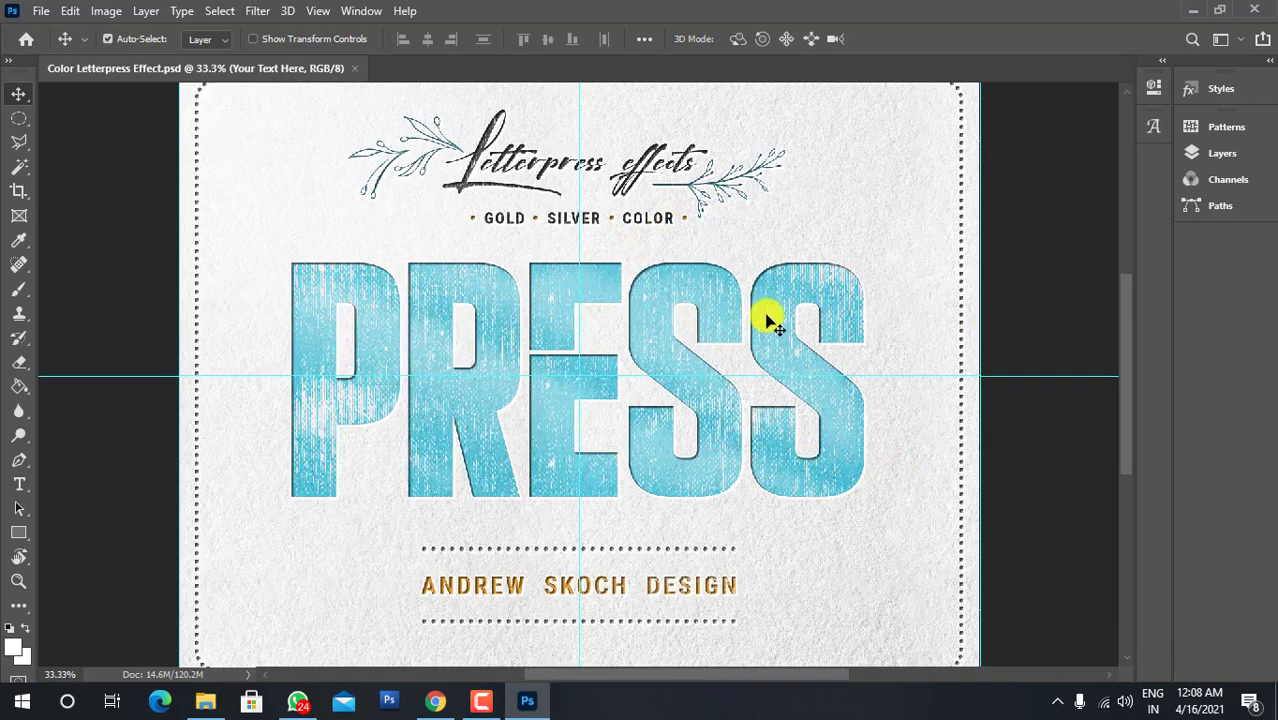
{"action": "key", "text": "F7"}
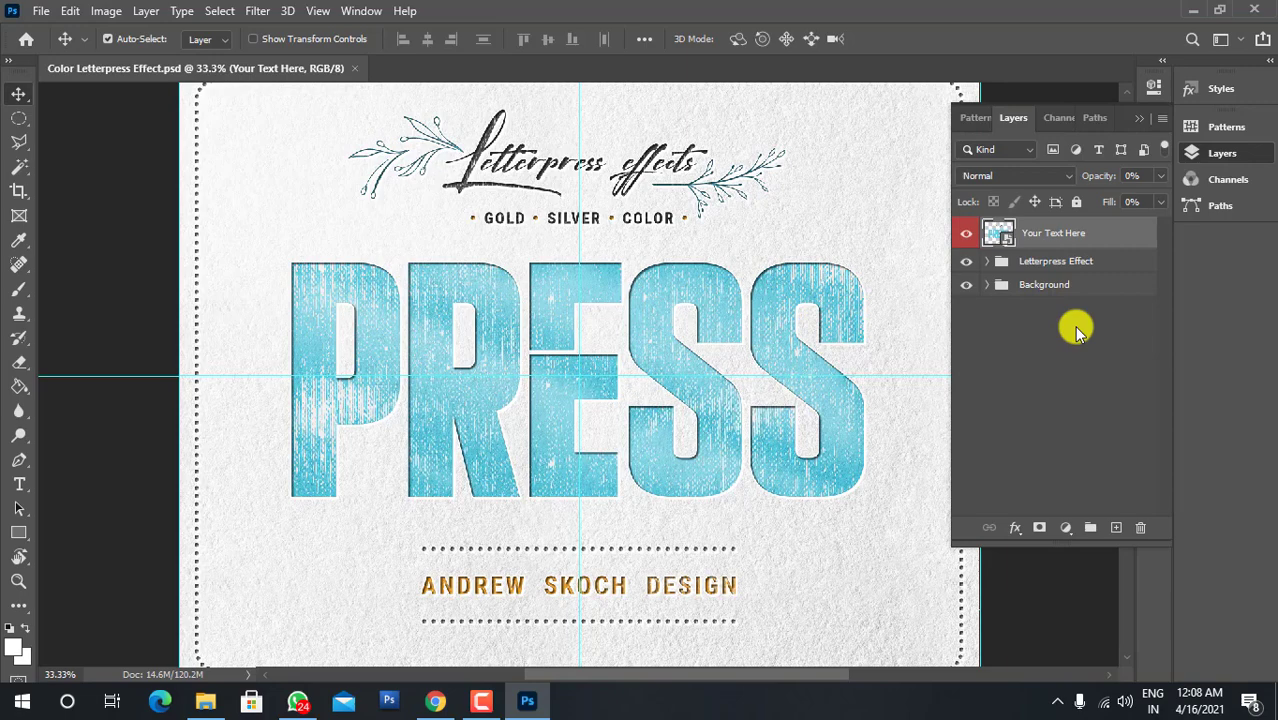
{"action": "double_click", "coordinate": [1006, 238]}
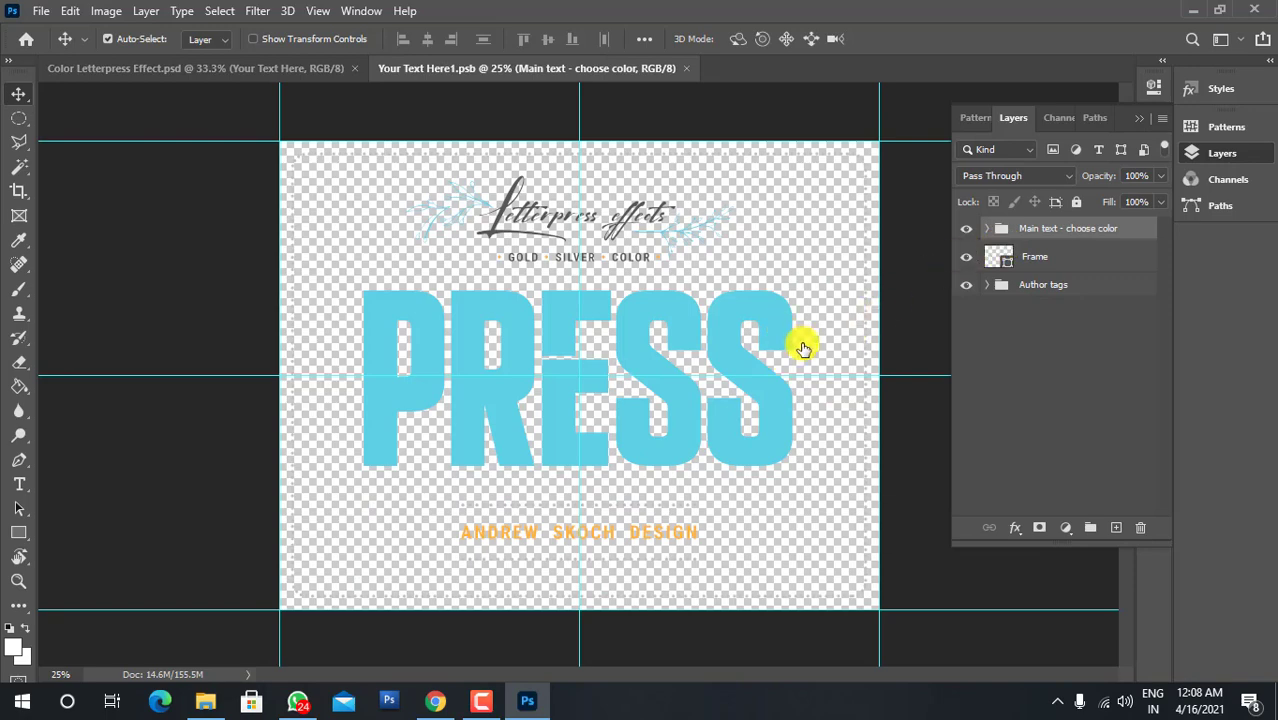
Open the PRESS text for editing with the Type tool, replacing its missing font with the default
{"action": "key", "text": "t"}
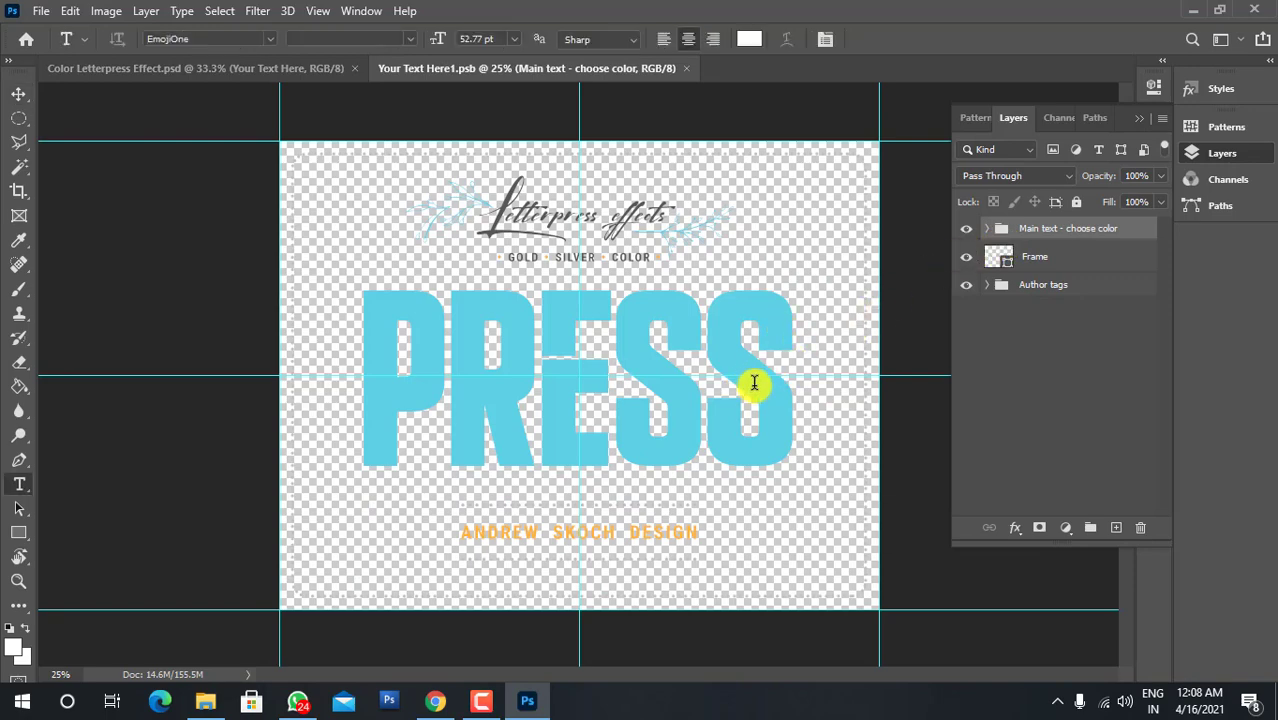
{"action": "left_click", "coordinate": [781, 396]}
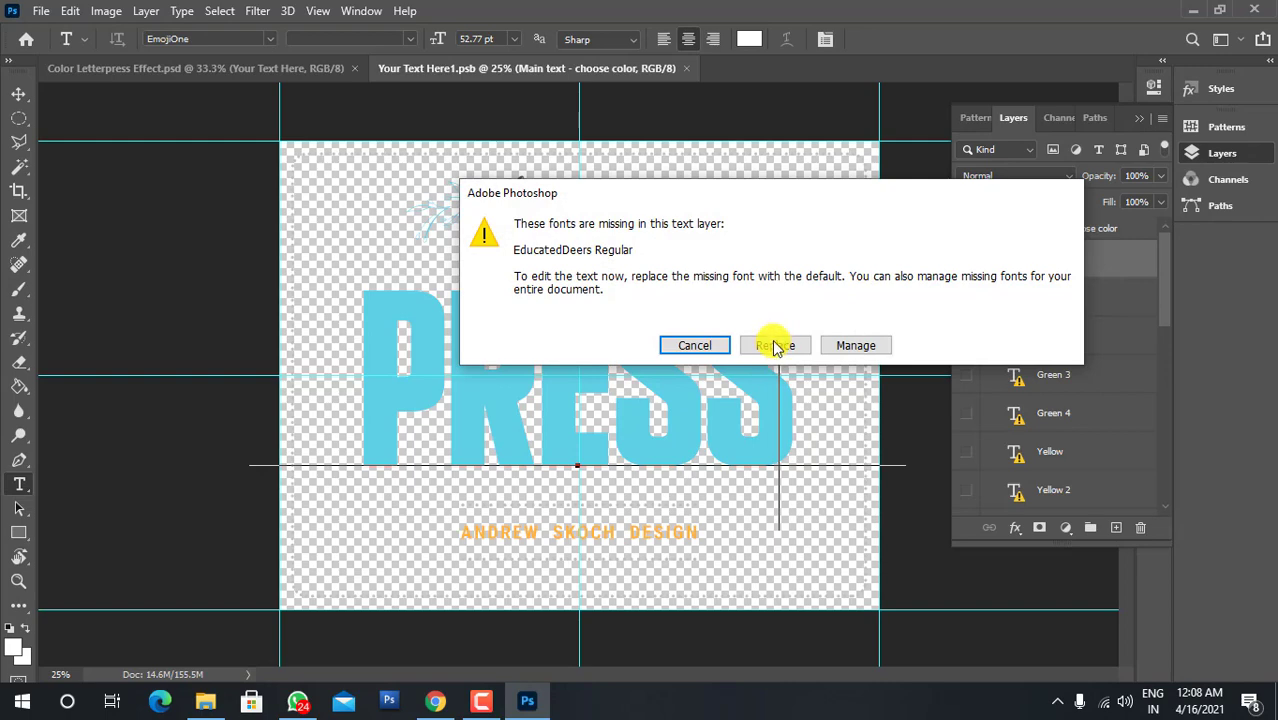
{"action": "left_click", "coordinate": [775, 345]}
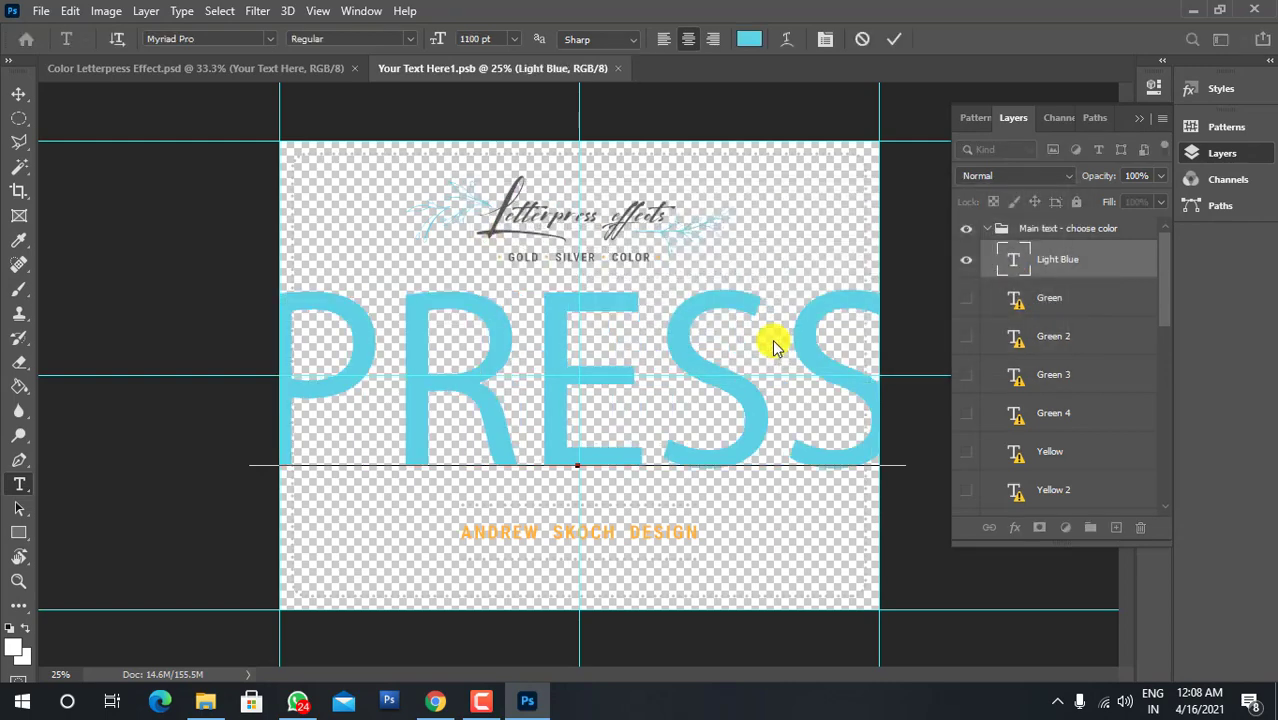
Replace the word PRESS with GFX in the Light Blue text layer and commit the edit
{"action": "key", "text": "Right"}
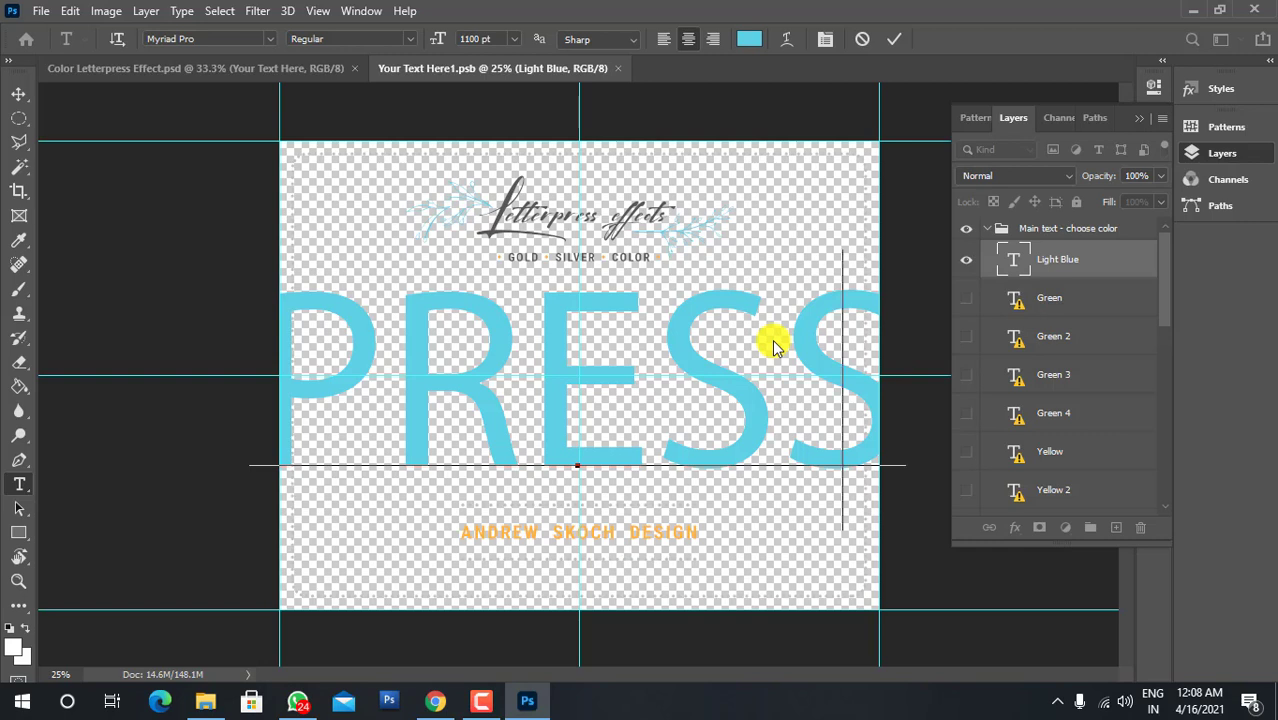
{"action": "key", "text": "BackSpace"}
{"action": "key", "text": "BackSpace"}
{"action": "key", "text": "BackSpace"}
{"action": "key", "text": "BackSpace"}
{"action": "key", "text": "BackSpace"}
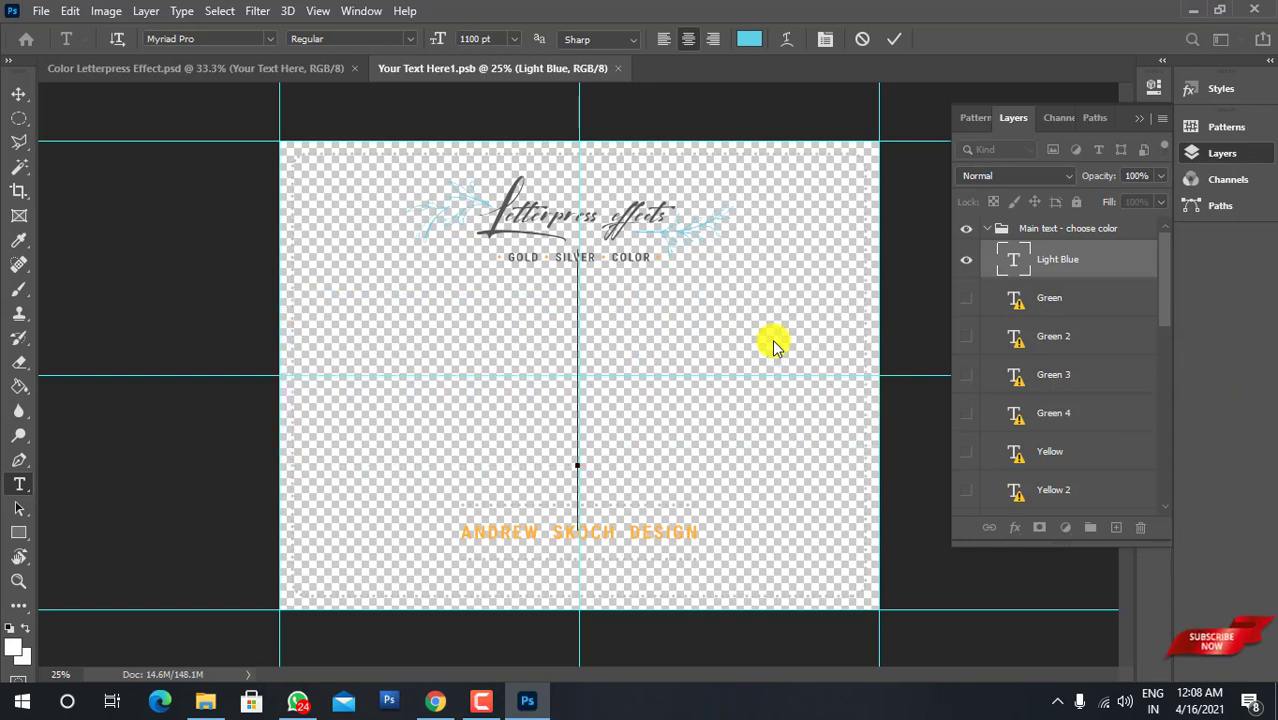
{"action": "type", "text": "G"}
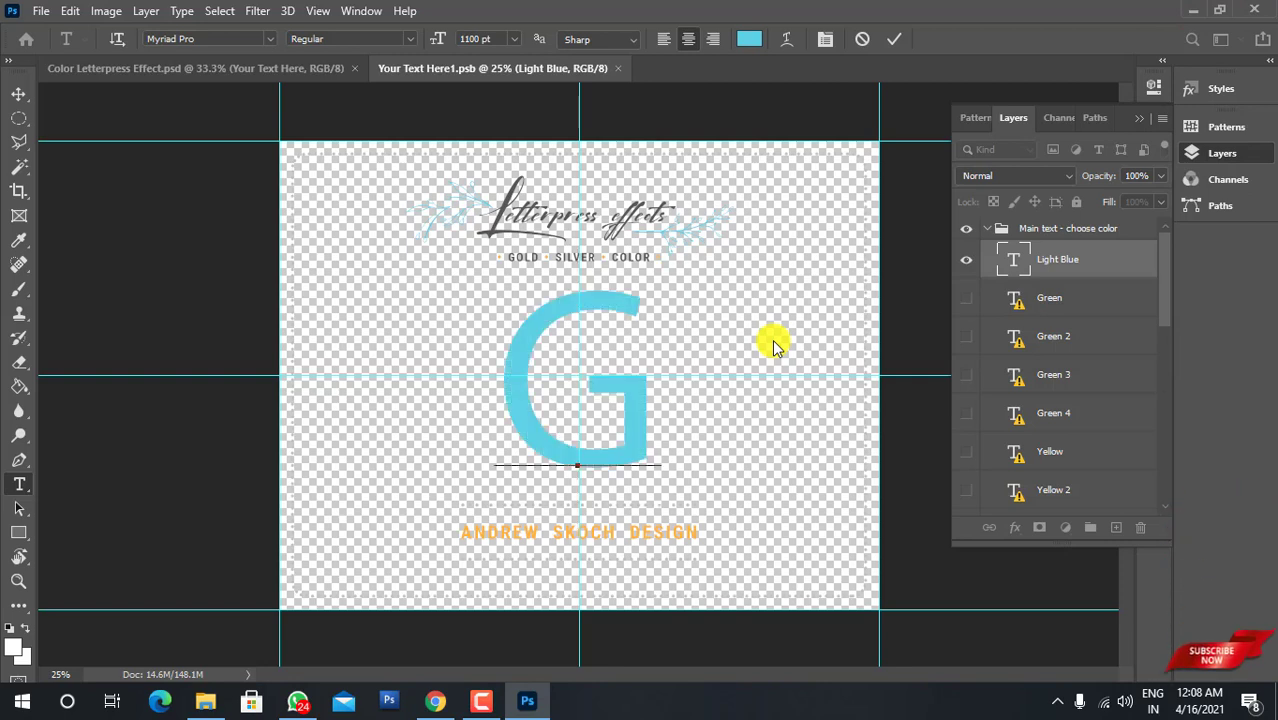
{"action": "type", "text": "FX"}
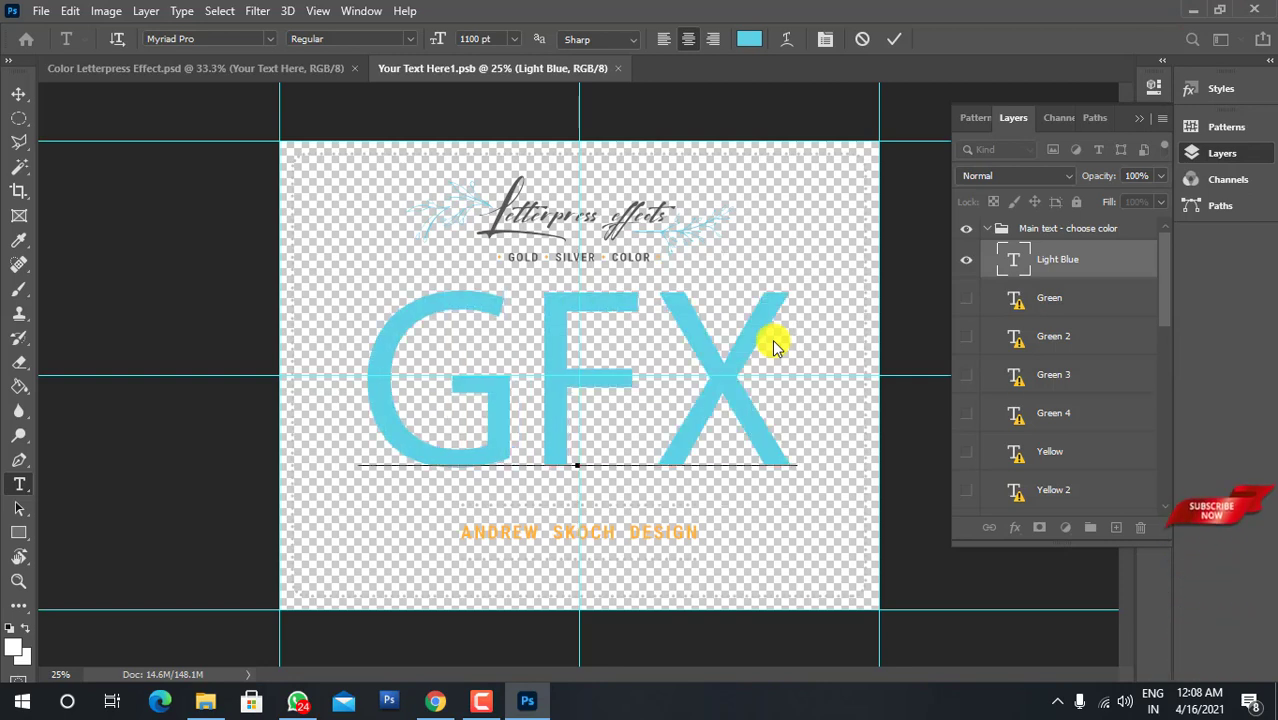
{"action": "key", "text": "ctrl+Return"}
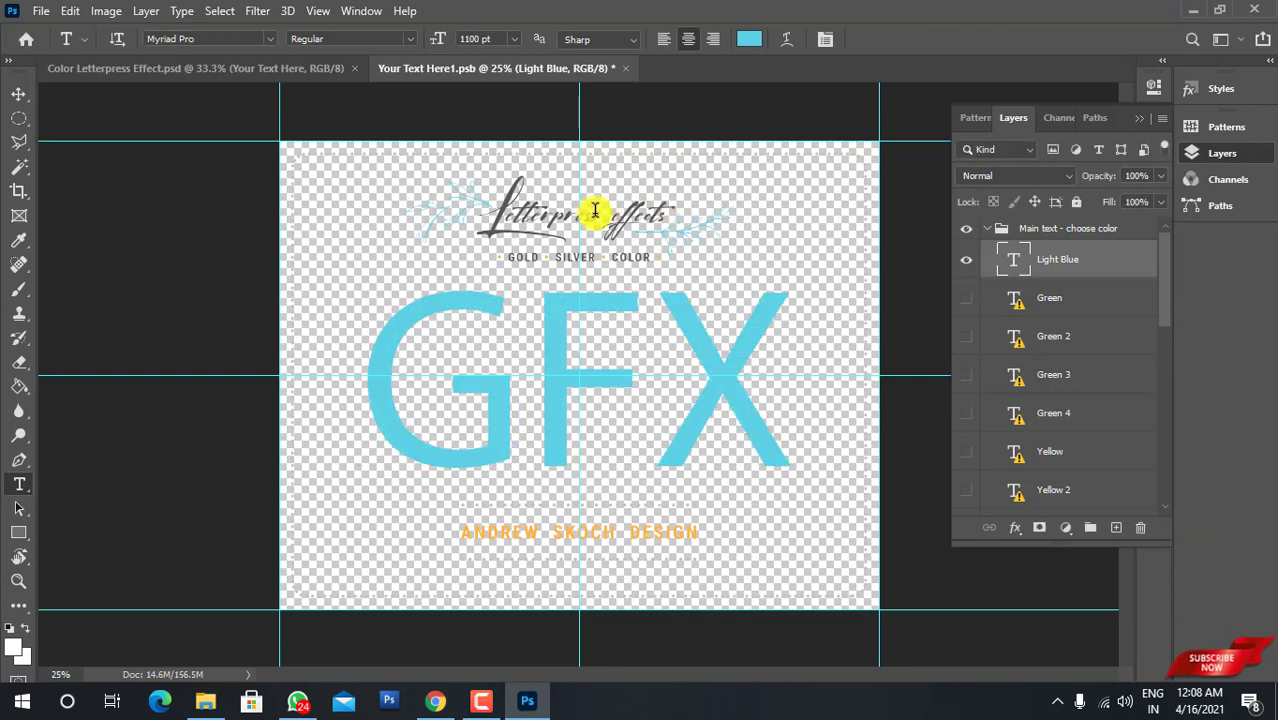
Save the edited smart object Your Text Here1.psb and close it to return to the main document
{"action": "left_click", "coordinate": [627, 70]}
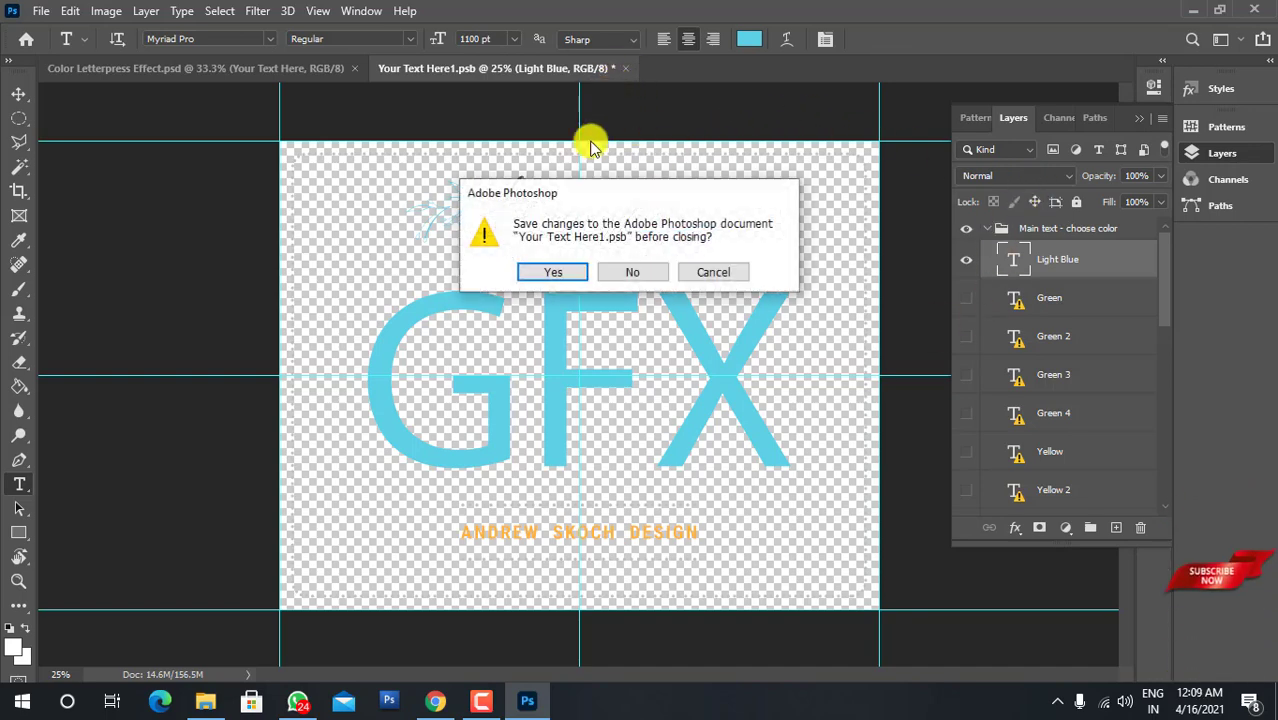
{"action": "left_click", "coordinate": [562, 279]}
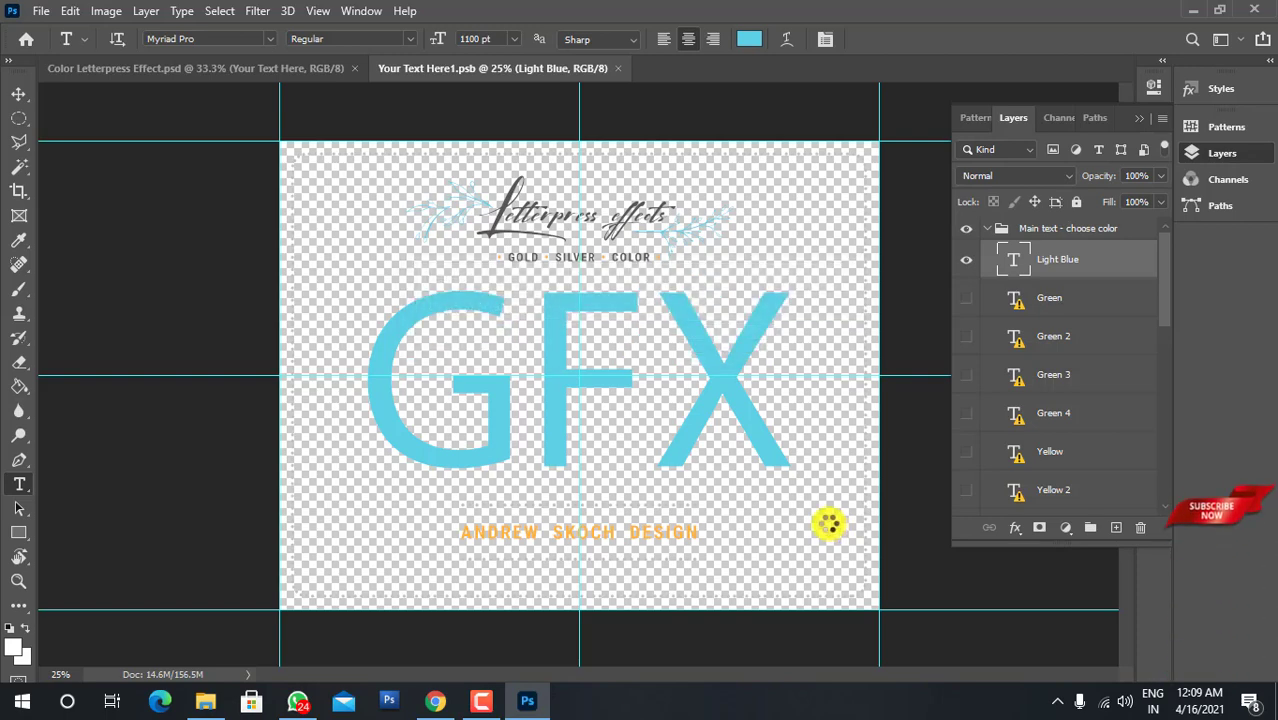
{"action": "key", "text": "ctrl+w"}
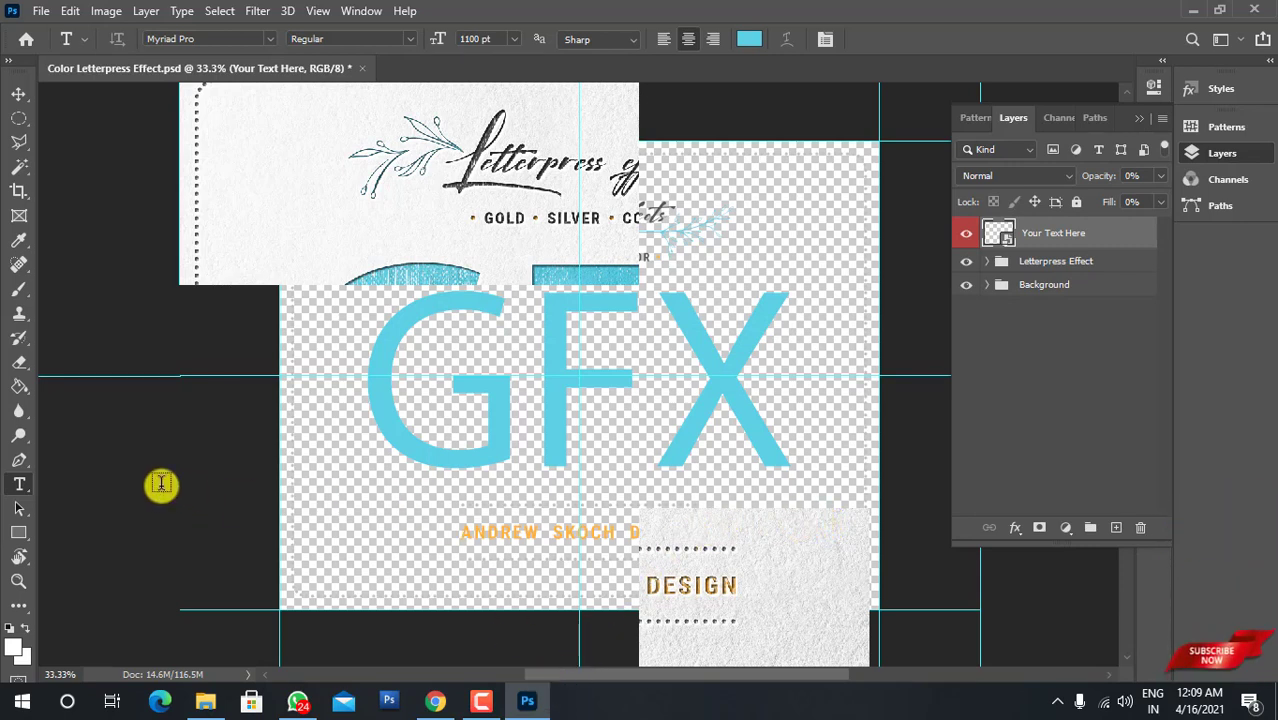
{"action": "left_click", "coordinate": [213, 439]}
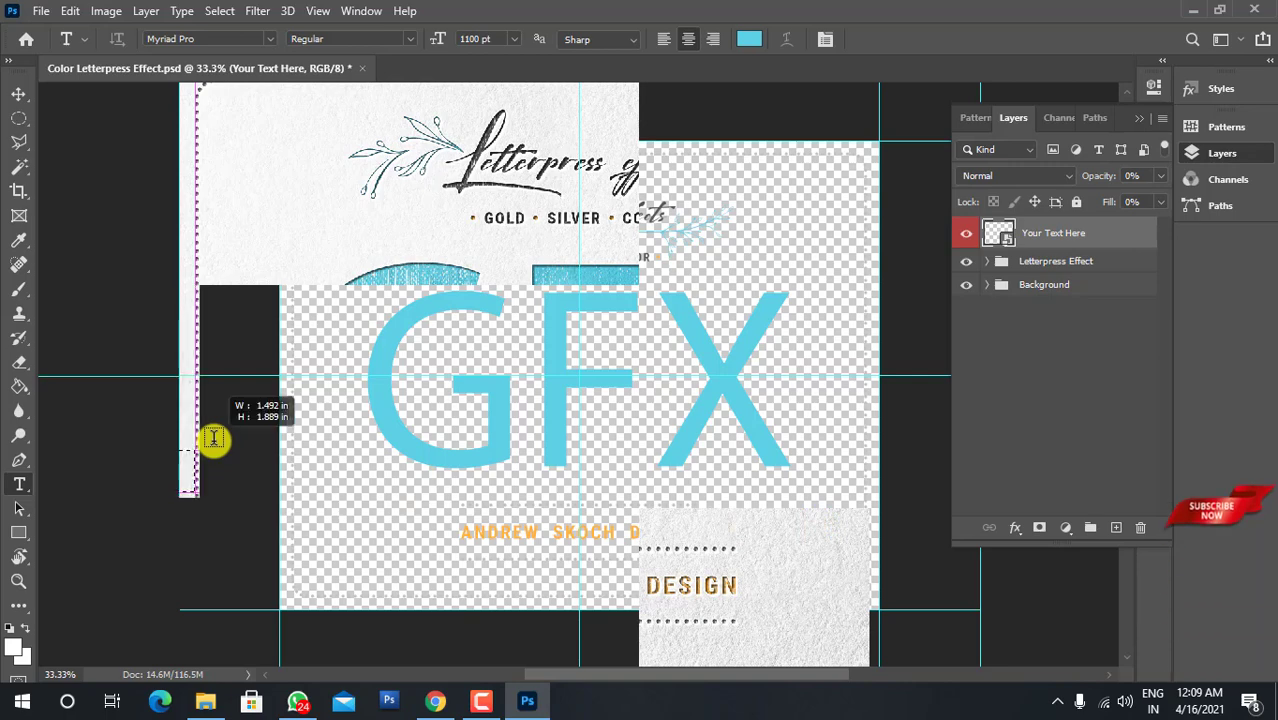
{"action": "left_click", "coordinate": [532, 698]}
{"action": "left_click", "coordinate": [531, 698]}
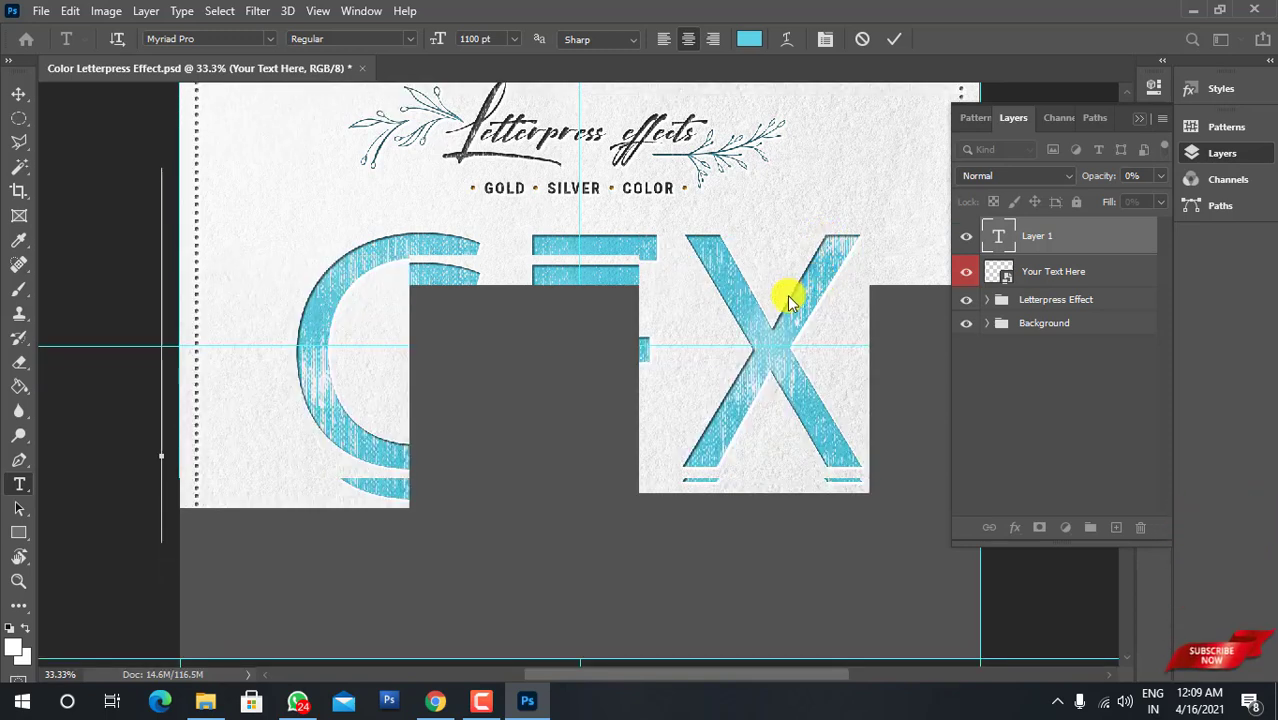
{"action": "scroll", "coordinate": [790, 290], "scroll_direction": "down", "scroll_amount": 2}
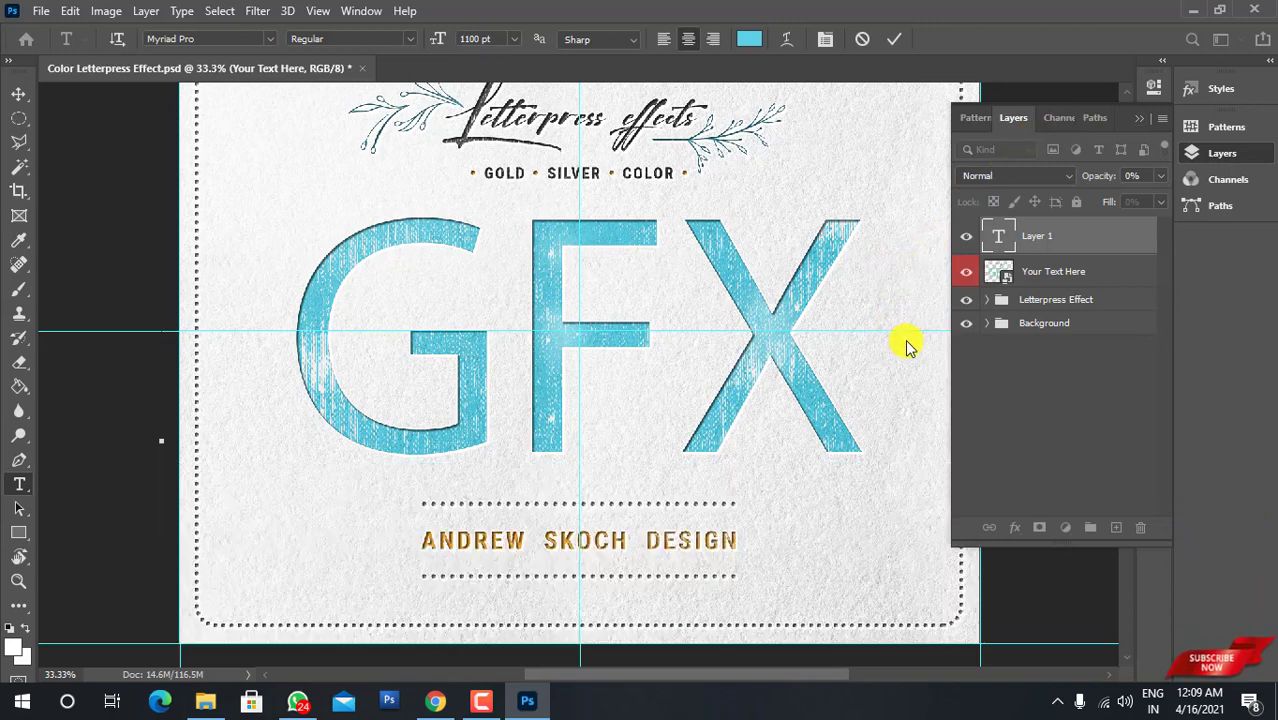
{"action": "scroll", "coordinate": [688, 320], "scroll_direction": "up", "scroll_amount": 2}
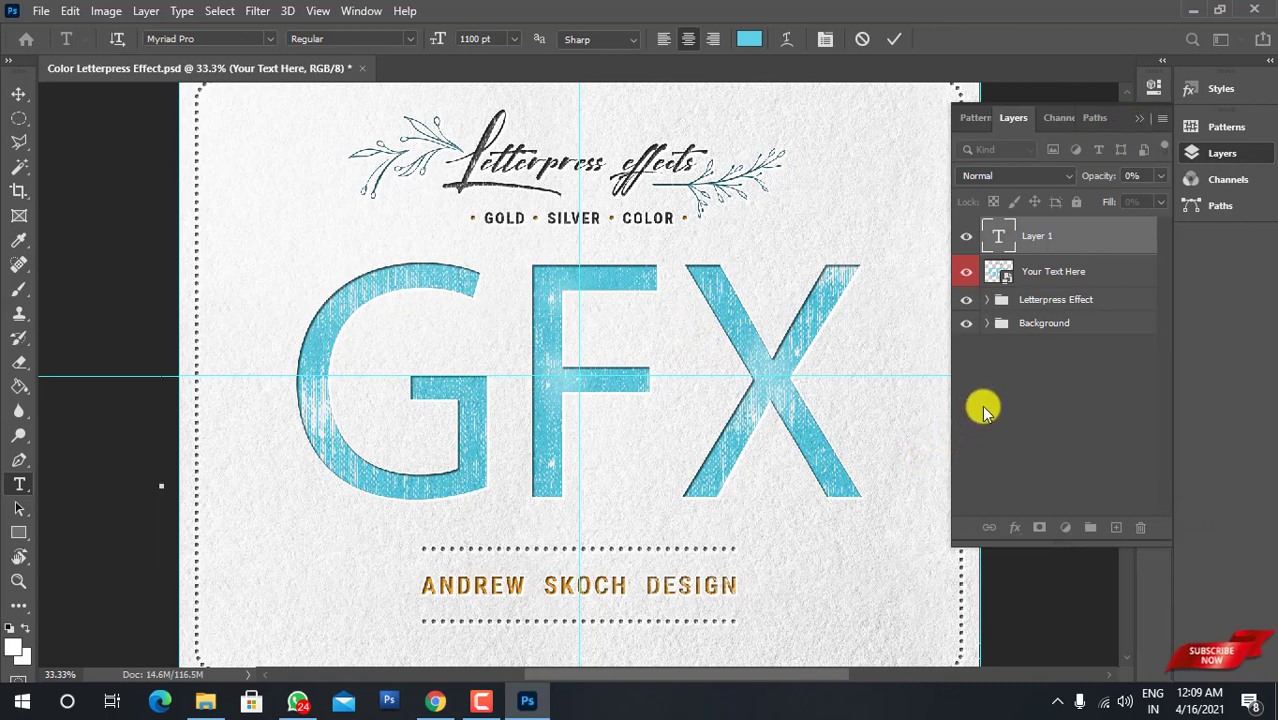
Widen the collapsed panel dock and detach the Channels panel from the Layers panel group
{"action": "left_click", "coordinate": [1117, 462]}
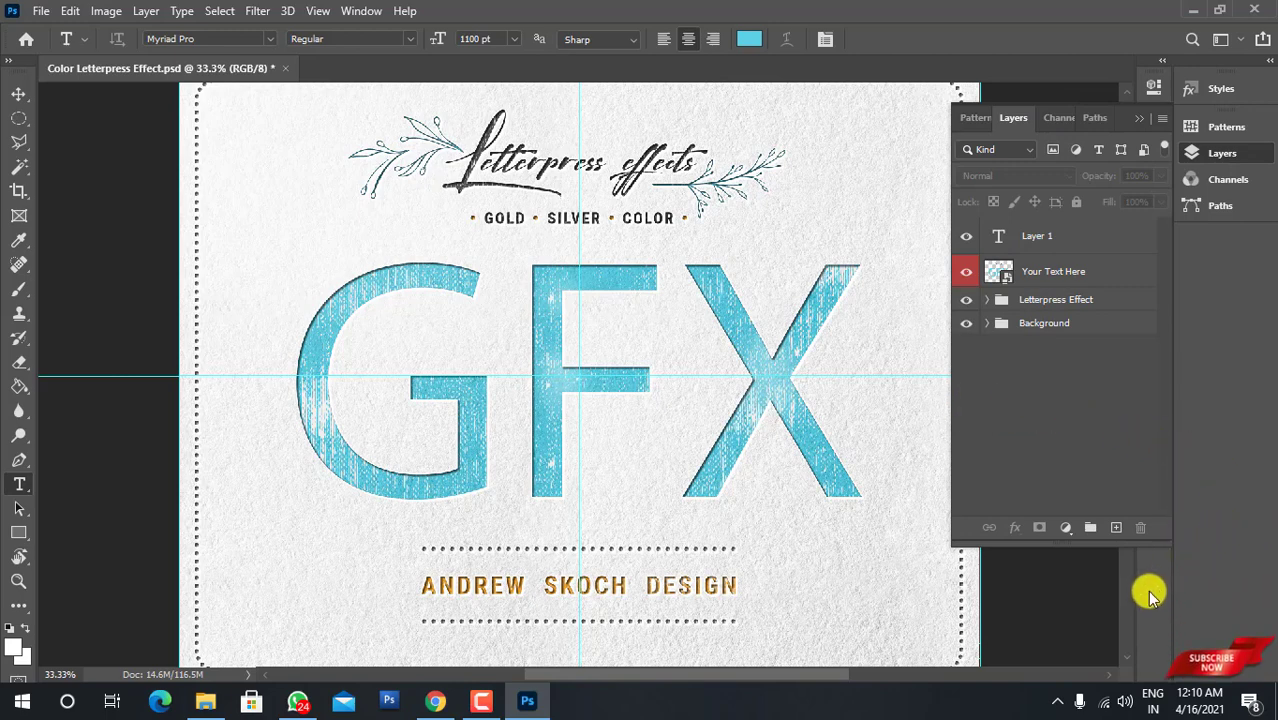
{"action": "left_click_drag", "start_coordinate": [1139, 594], "coordinate": [1090, 560]}
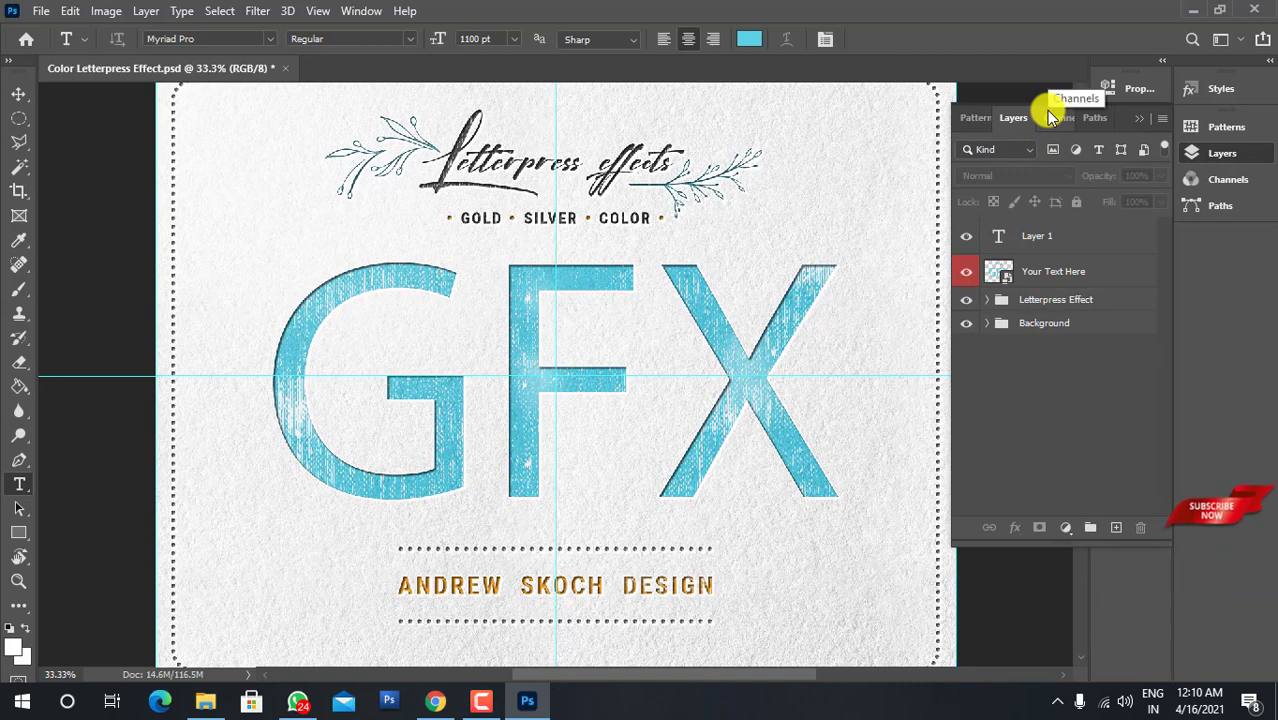
{"action": "left_click_drag", "start_coordinate": [1046, 110], "coordinate": [1160, 238]}
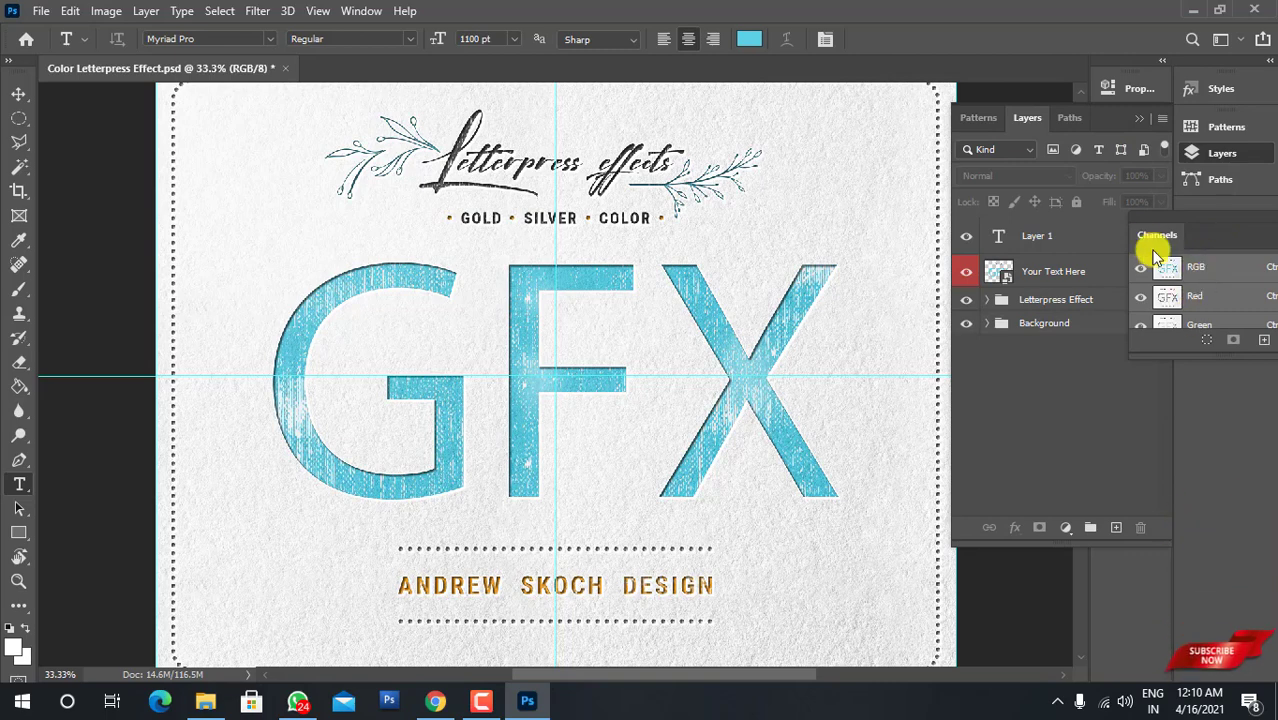
{"action": "left_click", "coordinate": [1100, 118]}
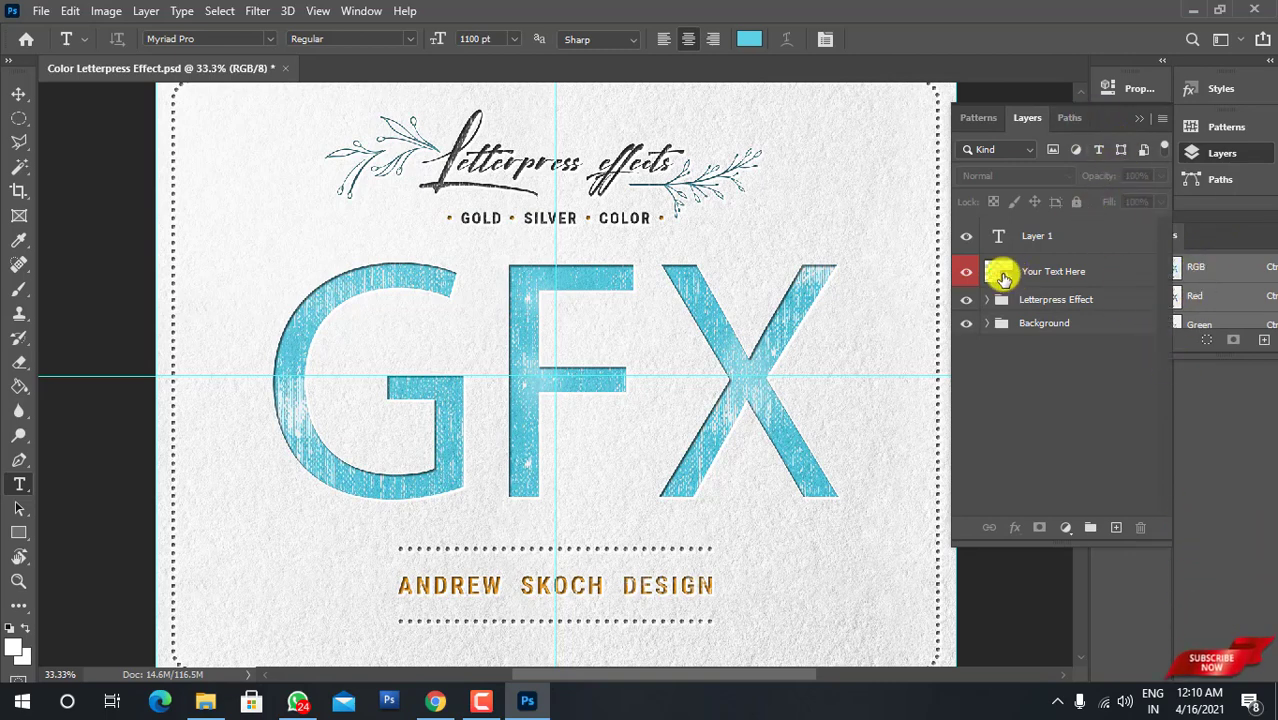
Open the contents of the Your Text Here smart object and its orange tagline for editing, replacing the missing font
{"action": "double_click", "coordinate": [1000, 274]}
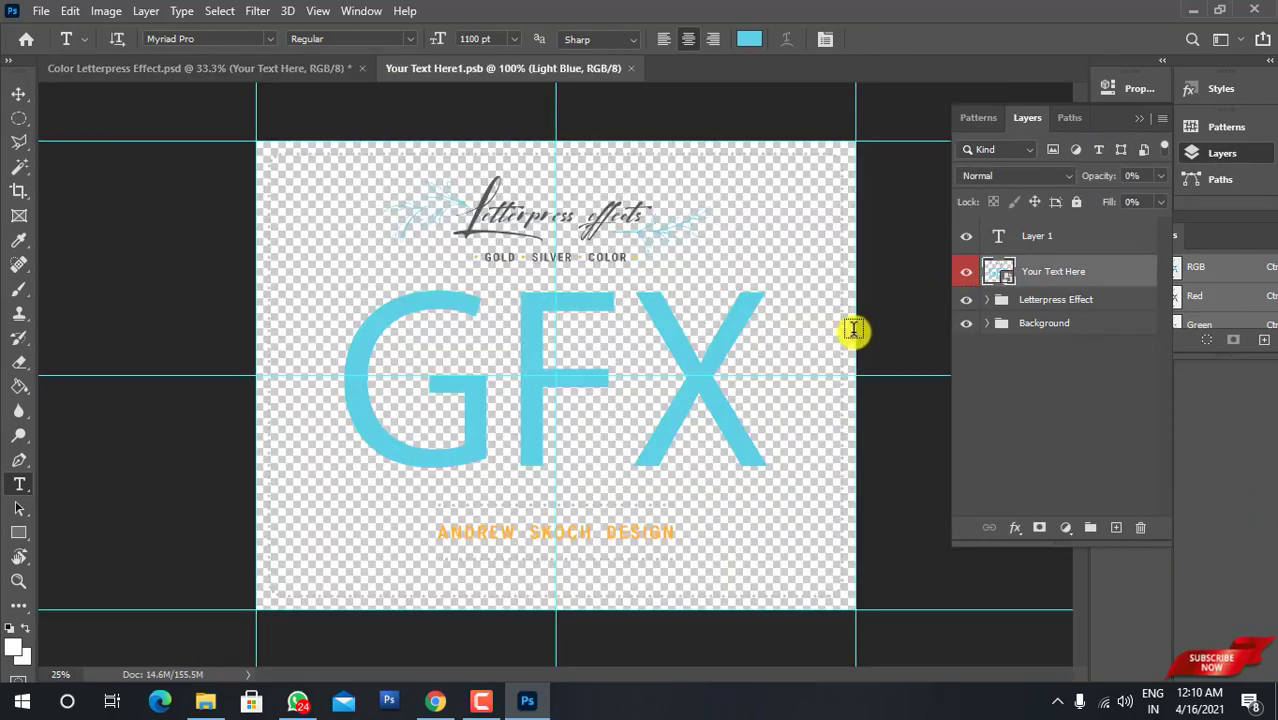
{"action": "left_click", "coordinate": [672, 532]}
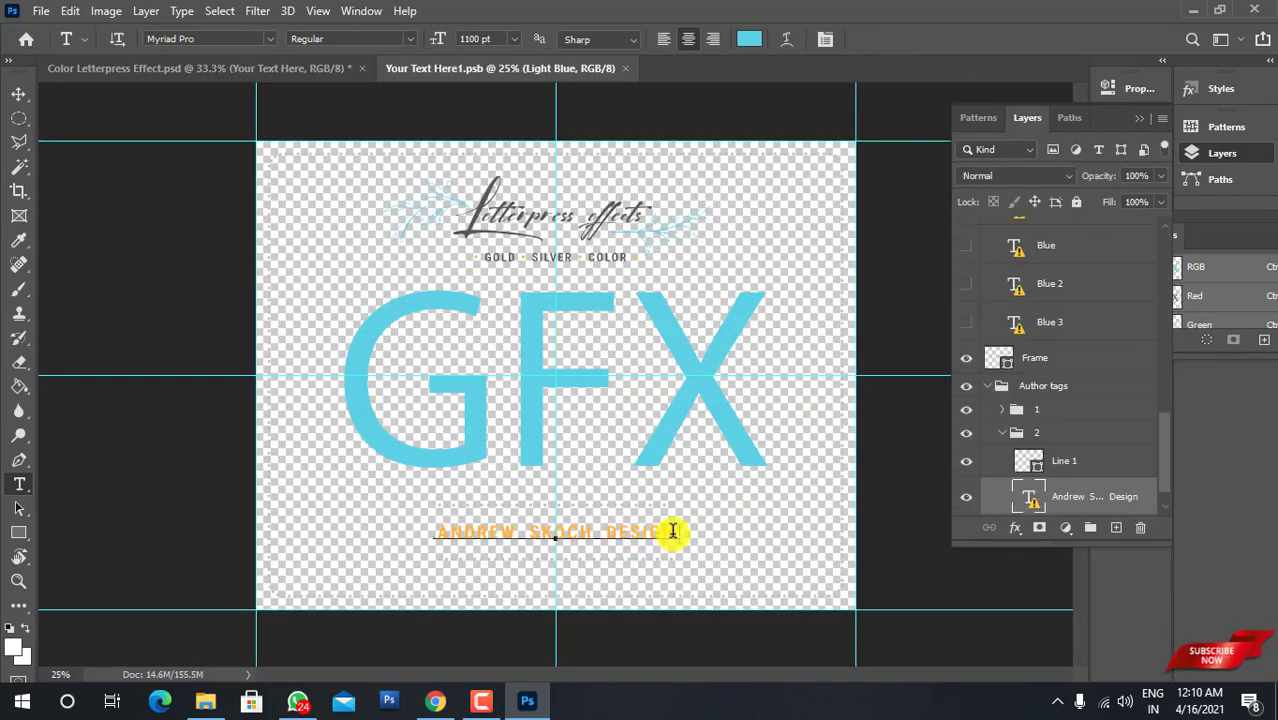
{"action": "left_click", "coordinate": [772, 346]}
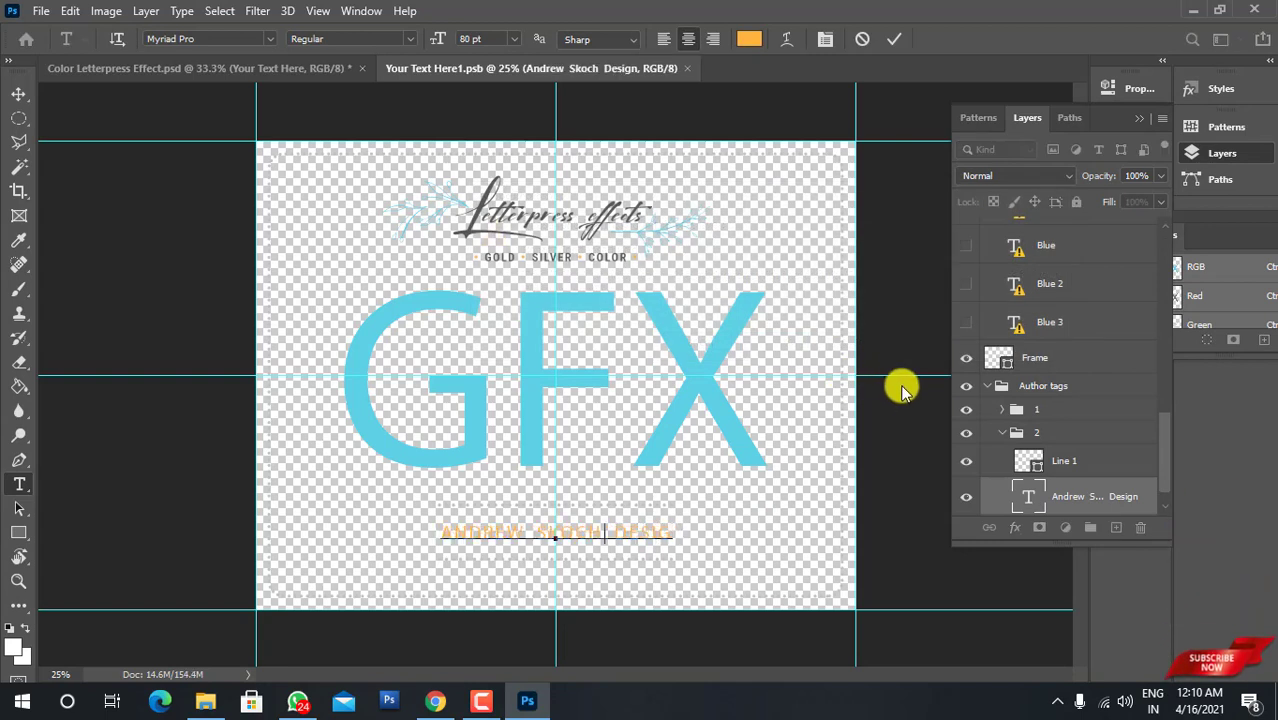
Replace the orange tagline below GFX with DESIGN BY, the designer's first name and GFX, and commit the edit
{"action": "key", "text": "ctrl+a"}
{"action": "key", "text": "BackSpace"}
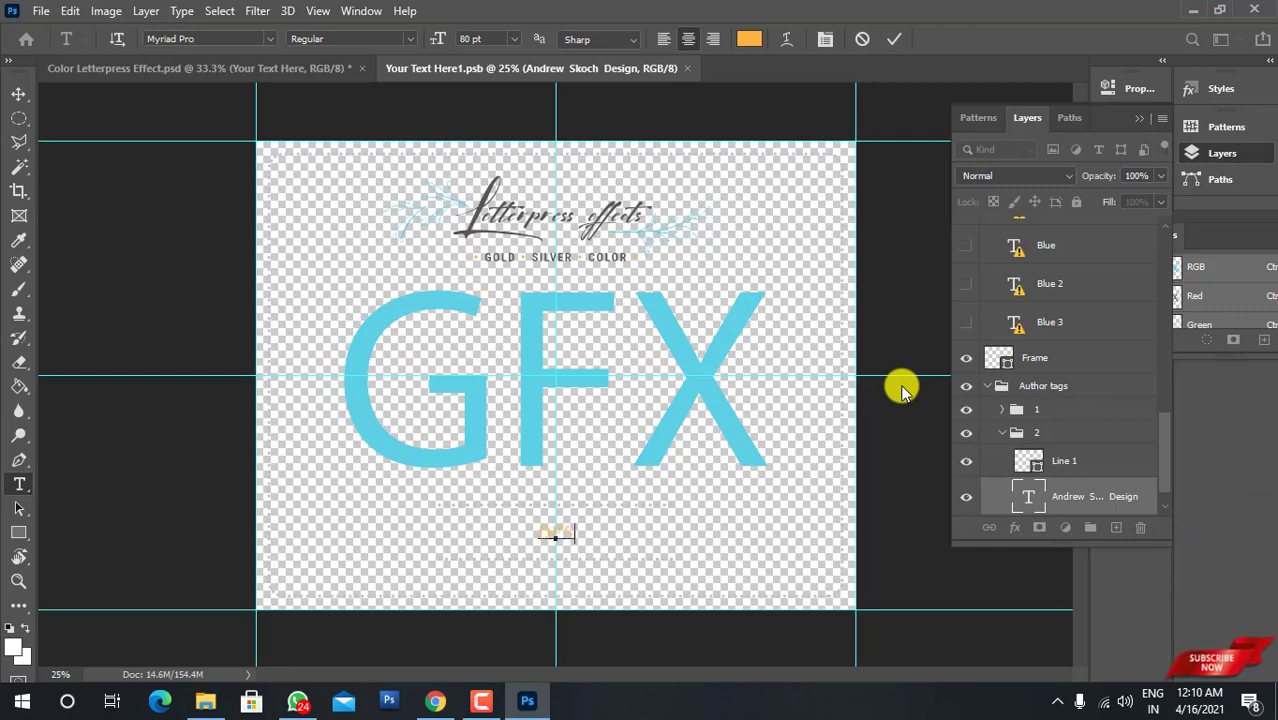
{"action": "type", "text": "GN"}
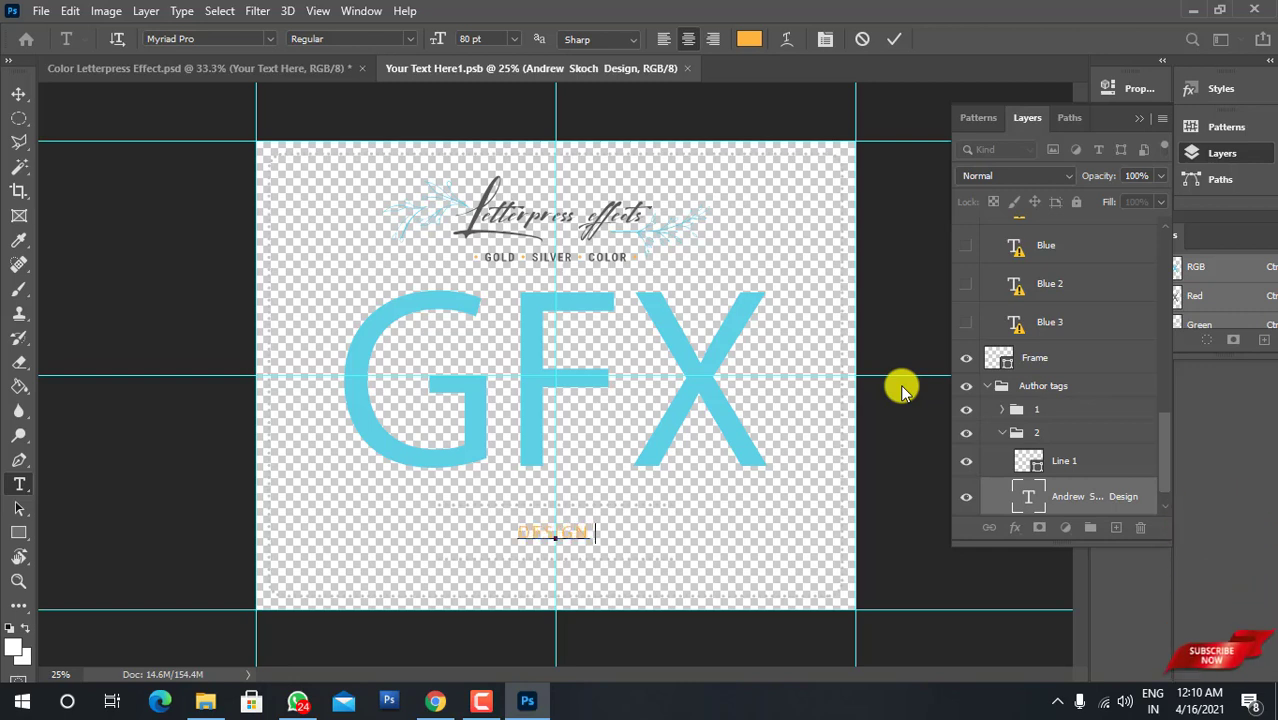
{"action": "type", "text": " BY NITESH GFX"}
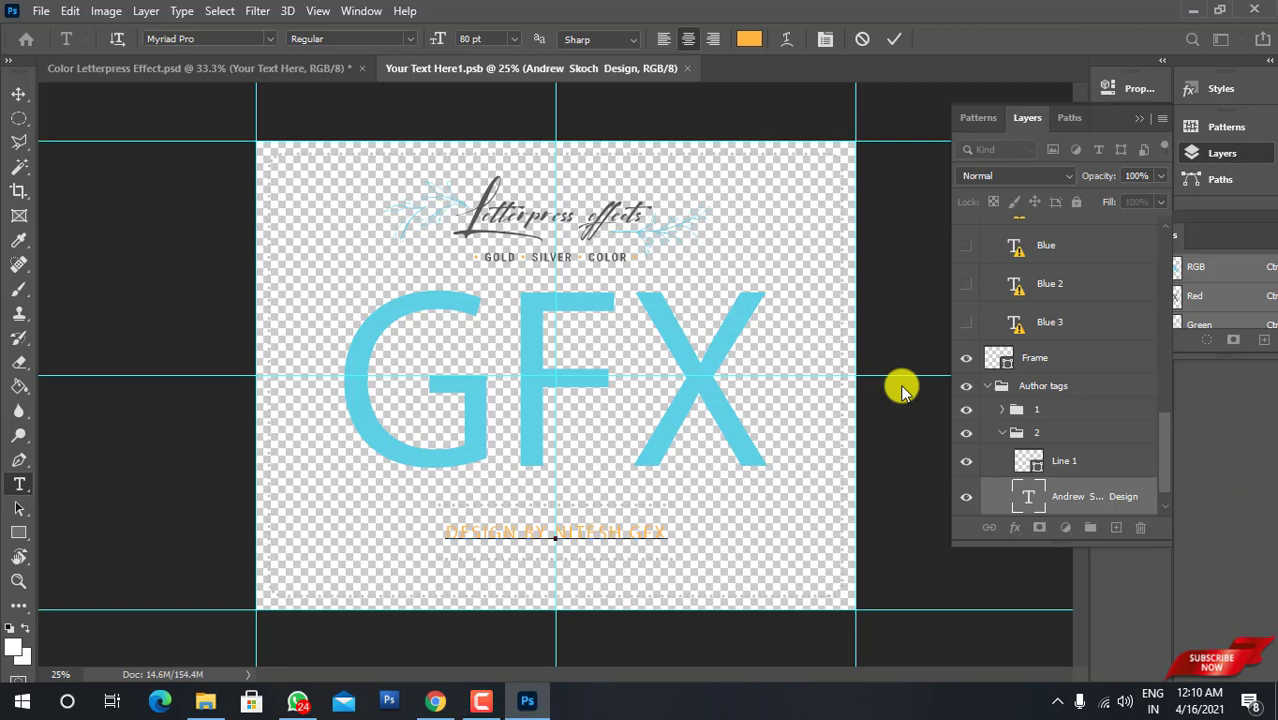
{"action": "key", "text": "ctrl+Return"}
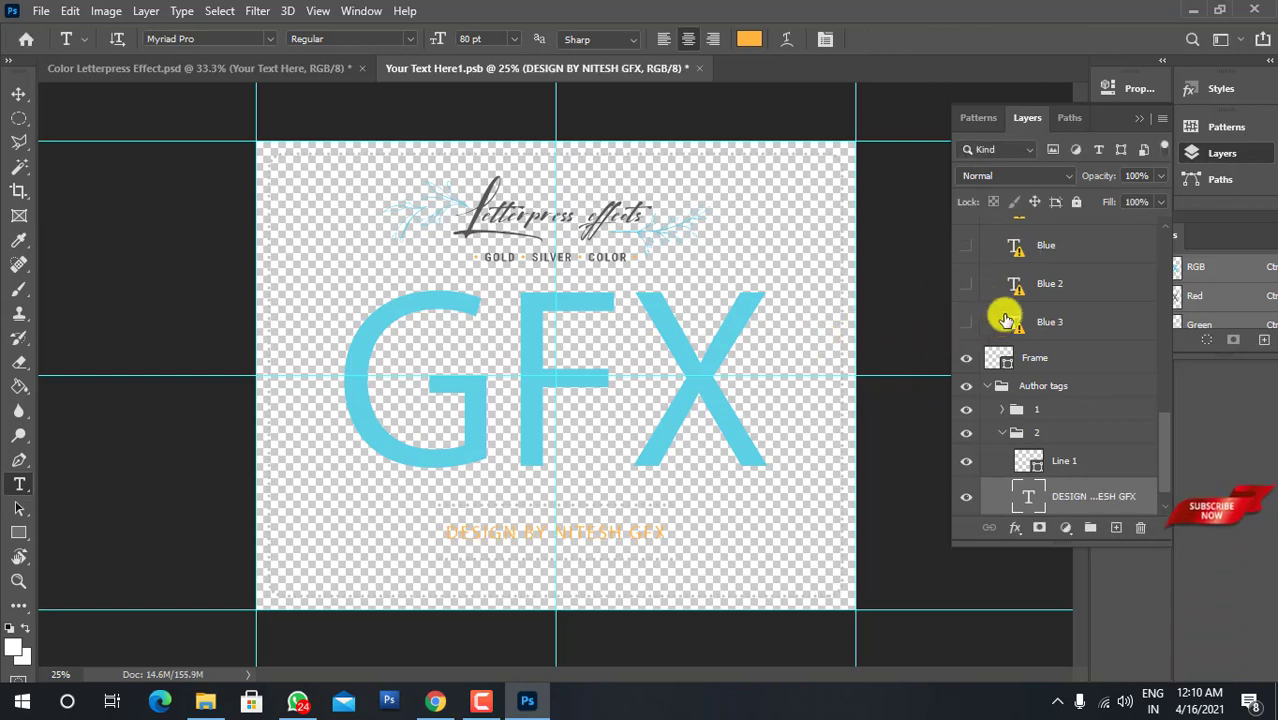
Preview the Green text layer behind the light blue text and look through the available color layers
{"action": "scroll", "coordinate": [1004, 320], "scroll_direction": "up", "scroll_amount": 4}
{"action": "scroll", "coordinate": [1041, 290], "scroll_direction": "up", "scroll_amount": 5}
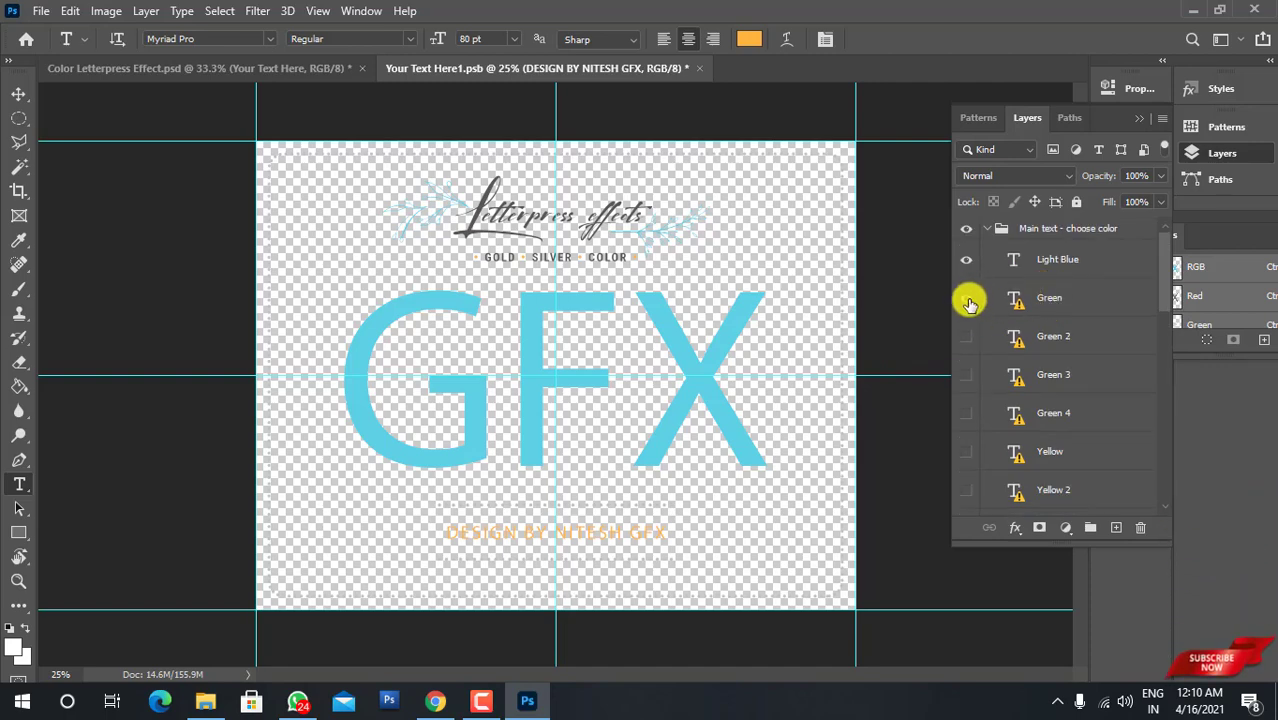
{"action": "left_click", "coordinate": [967, 300]}
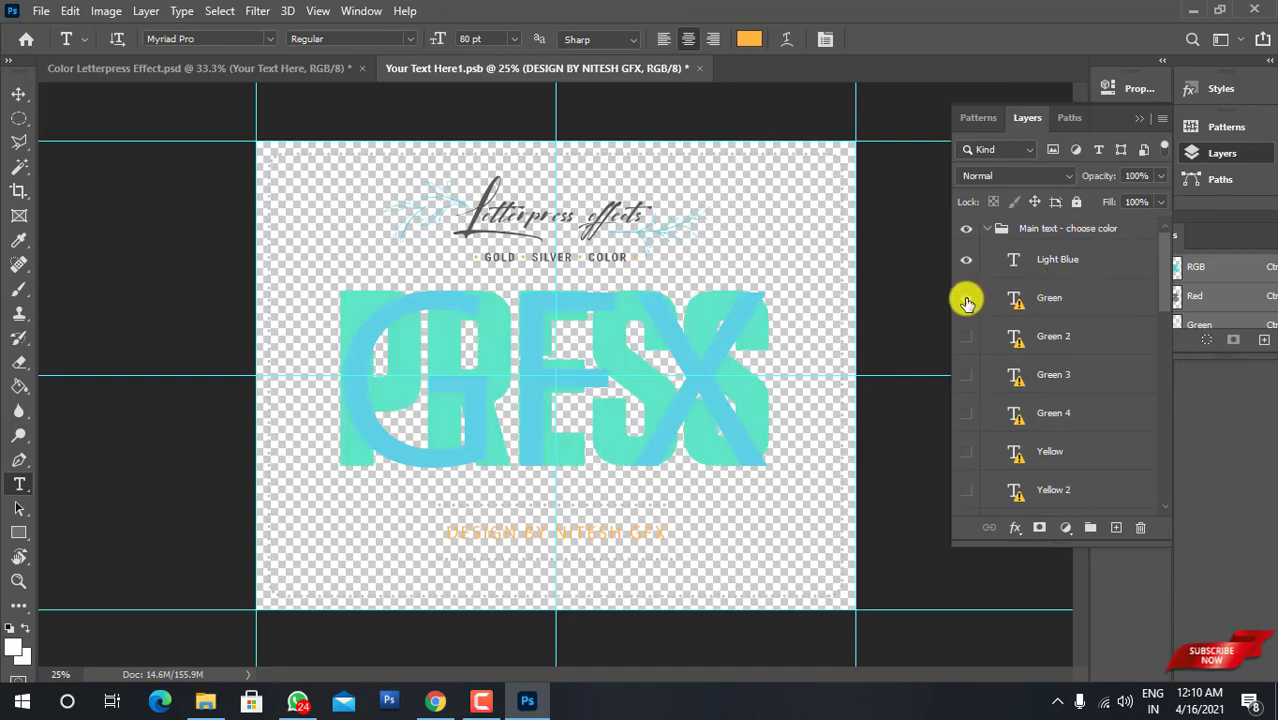
{"action": "left_click", "coordinate": [967, 300]}
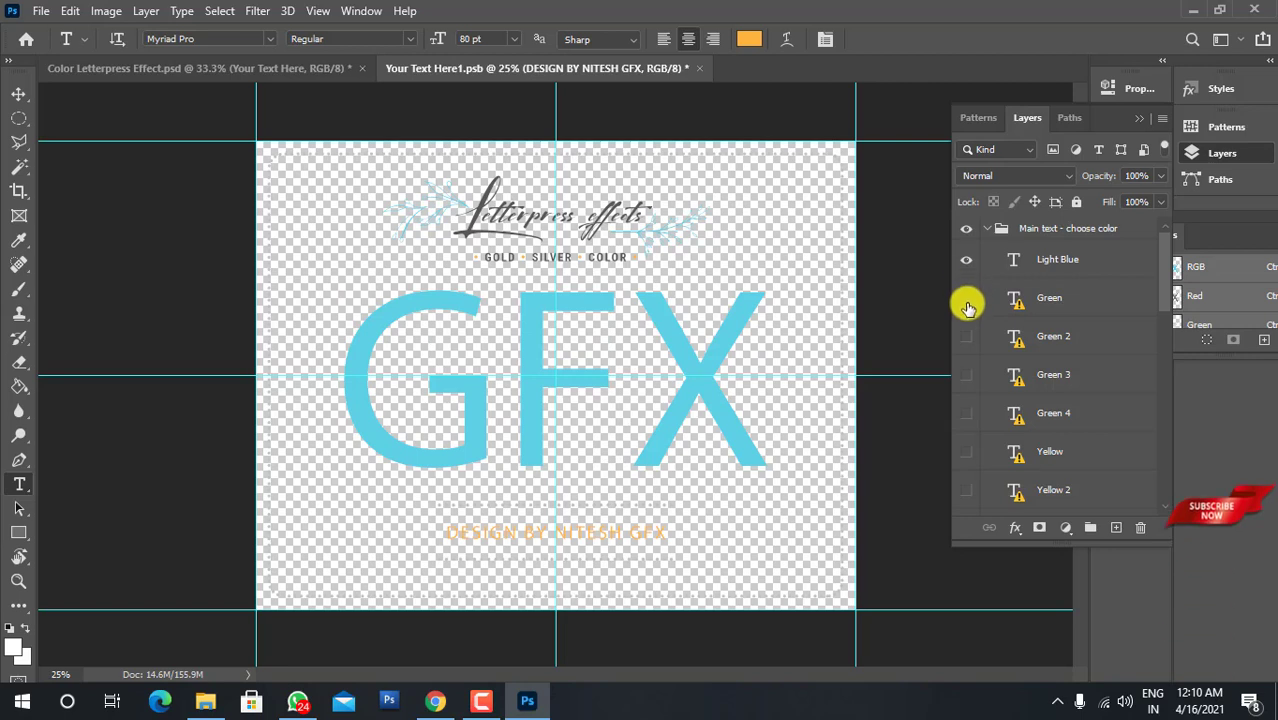
{"action": "scroll", "coordinate": [973, 302], "scroll_direction": "down", "scroll_amount": 10}
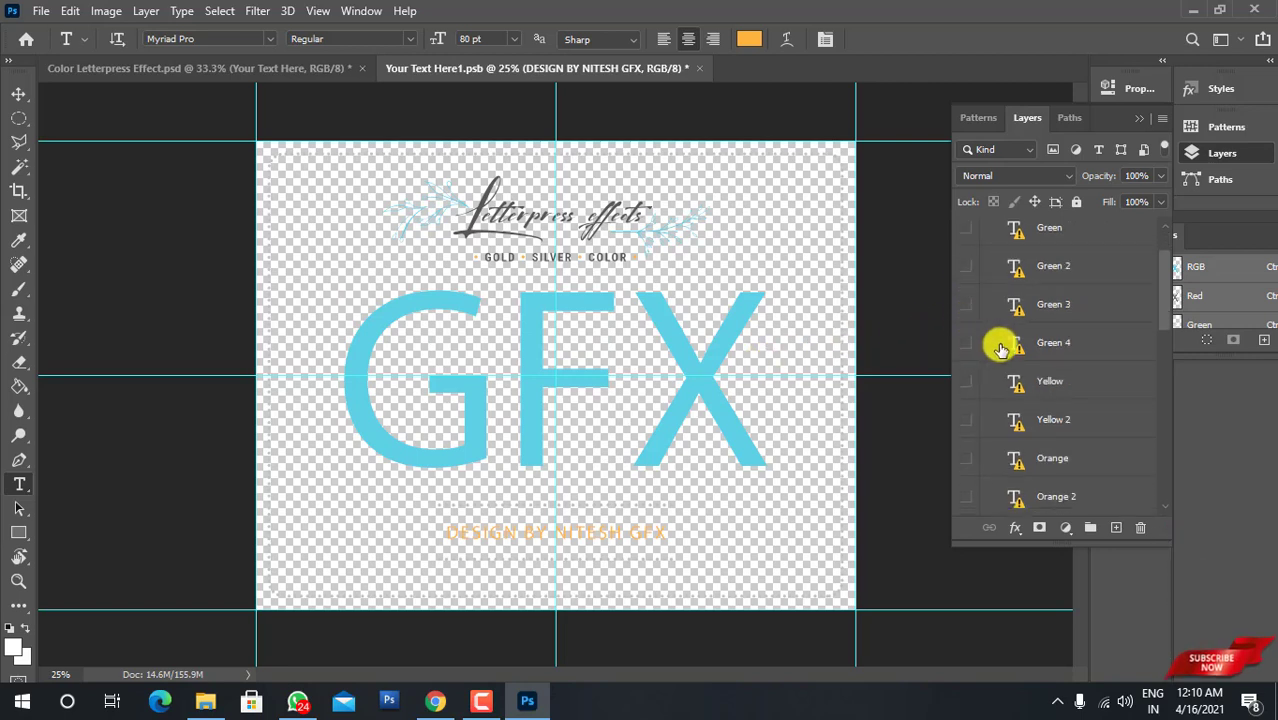
{"action": "scroll", "coordinate": [986, 432], "scroll_direction": "down", "scroll_amount": 4}
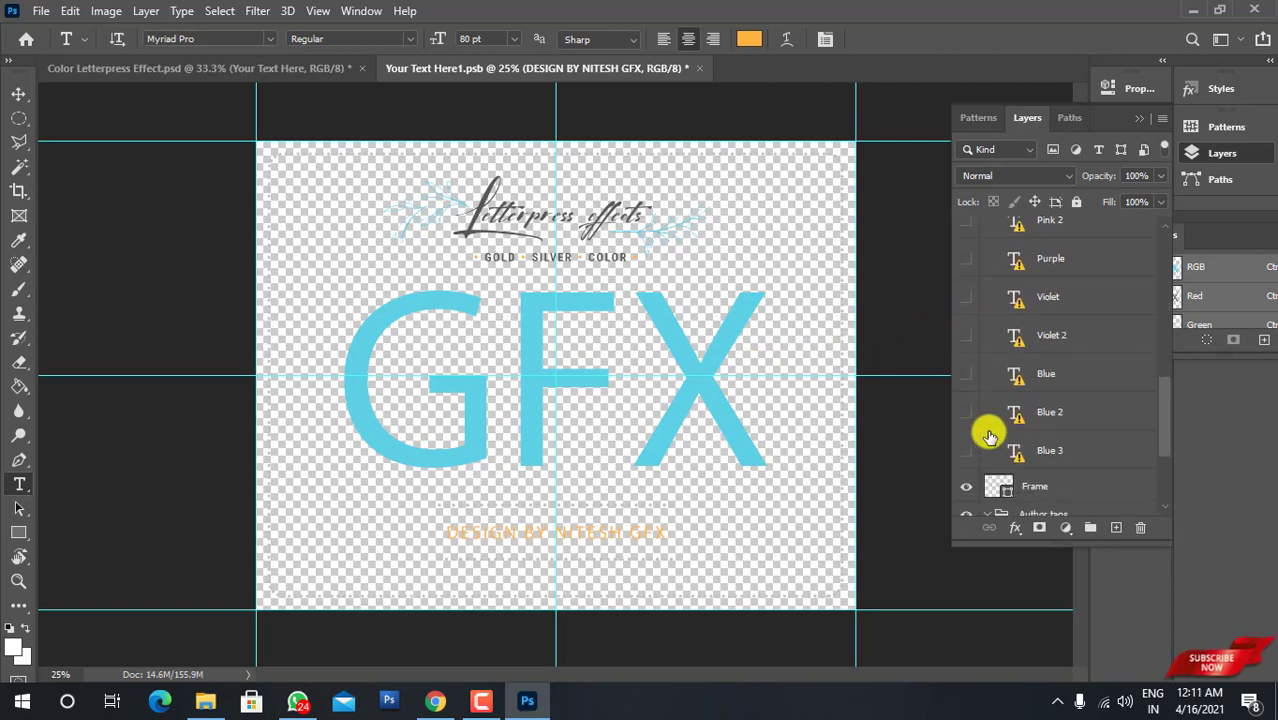
{"action": "scroll", "coordinate": [984, 428], "scroll_direction": "up", "scroll_amount": 3}
{"action": "scroll", "coordinate": [983, 410], "scroll_direction": "up", "scroll_amount": 10}
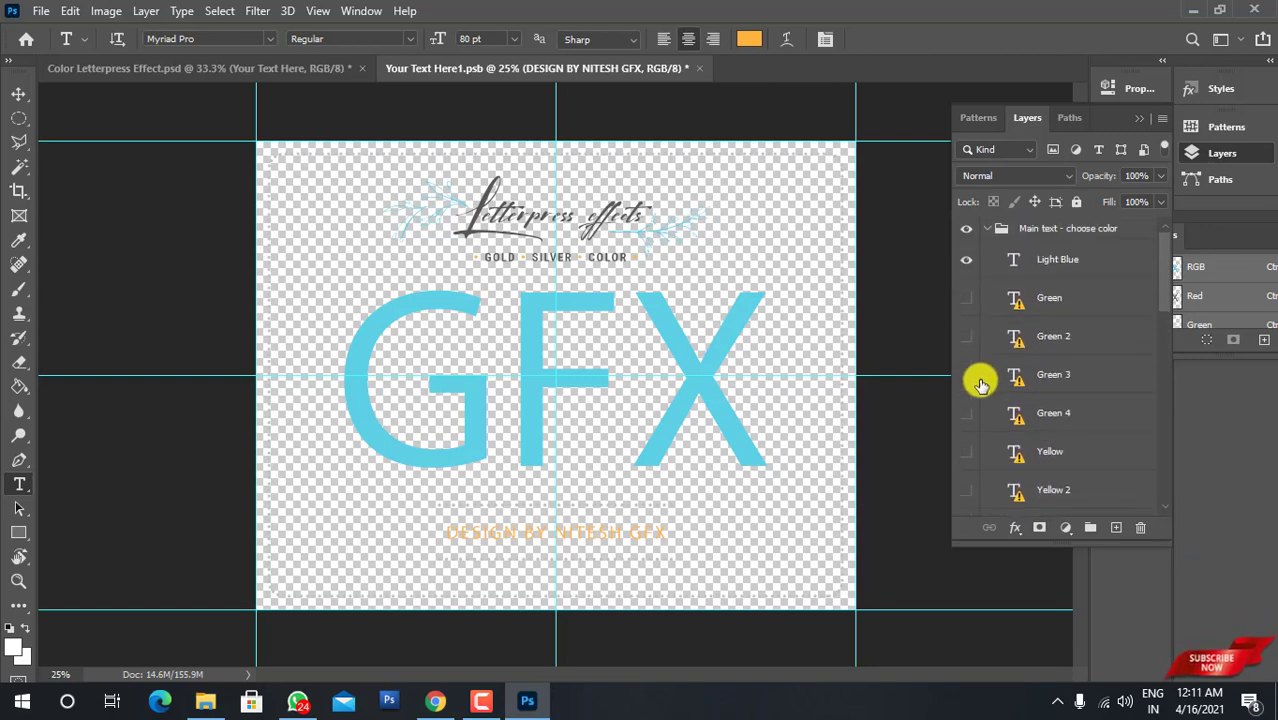
Hide the Light Blue text layer and preview the Green through Green 4 variants one at a time
{"action": "left_click", "coordinate": [966, 261]}
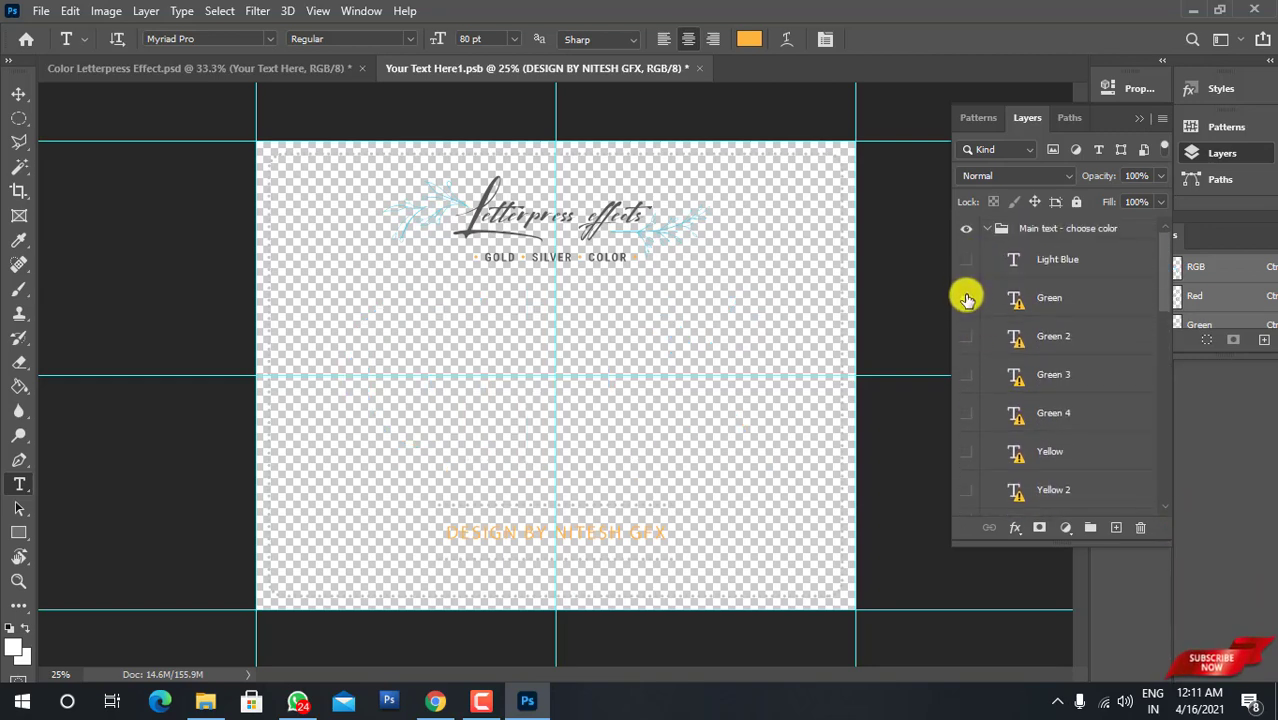
{"action": "left_click", "coordinate": [966, 298]}
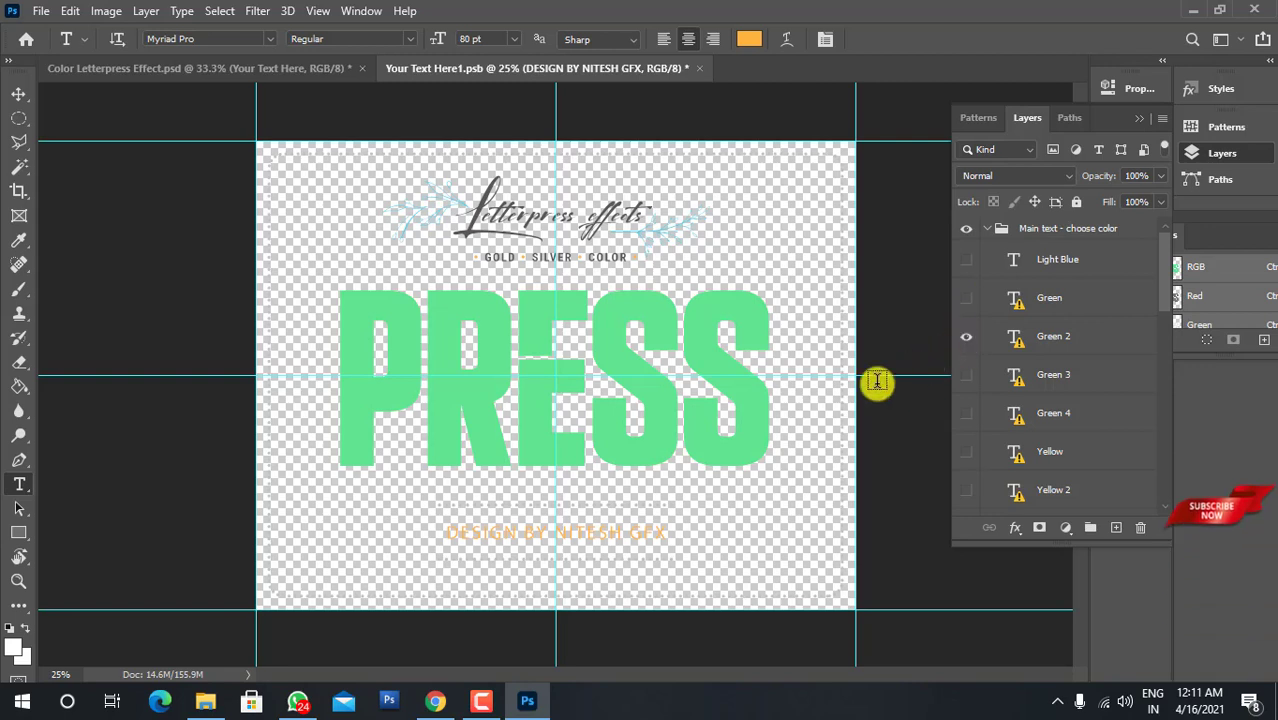
{"action": "left_click", "coordinate": [966, 336]}
{"action": "left_click", "coordinate": [967, 338]}
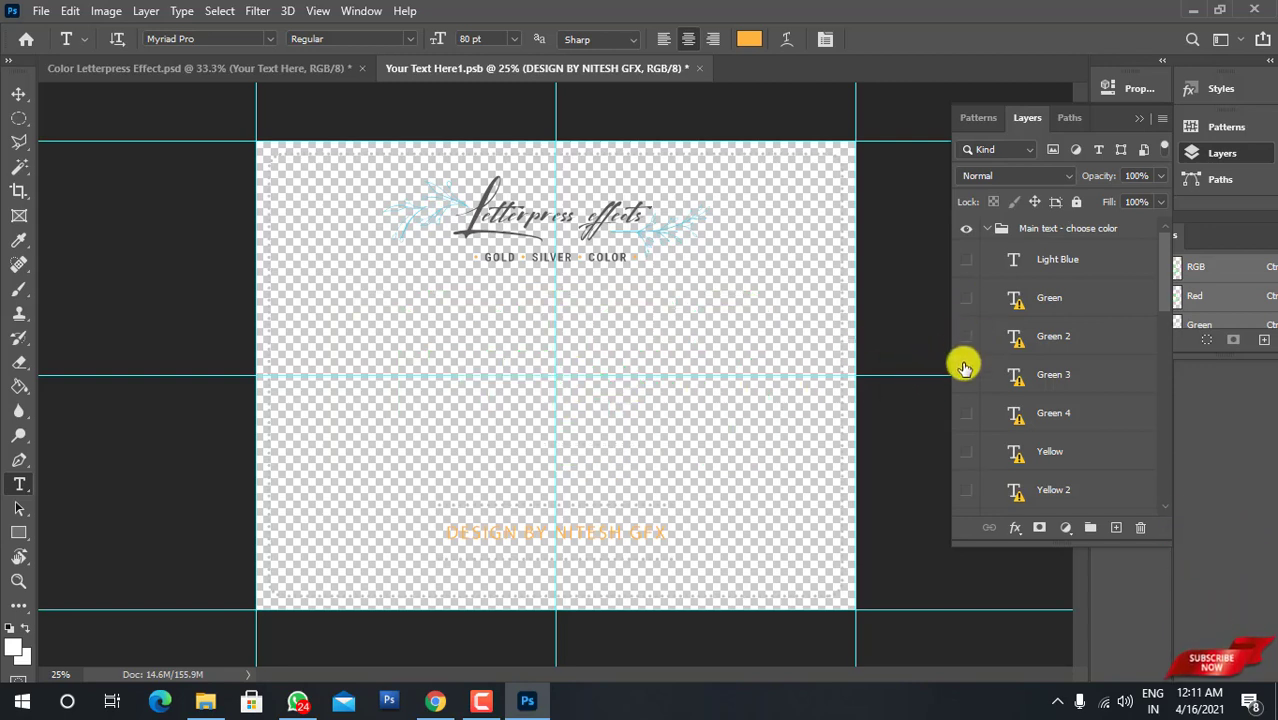
{"action": "left_click", "coordinate": [967, 375]}
{"action": "left_click", "coordinate": [967, 375]}
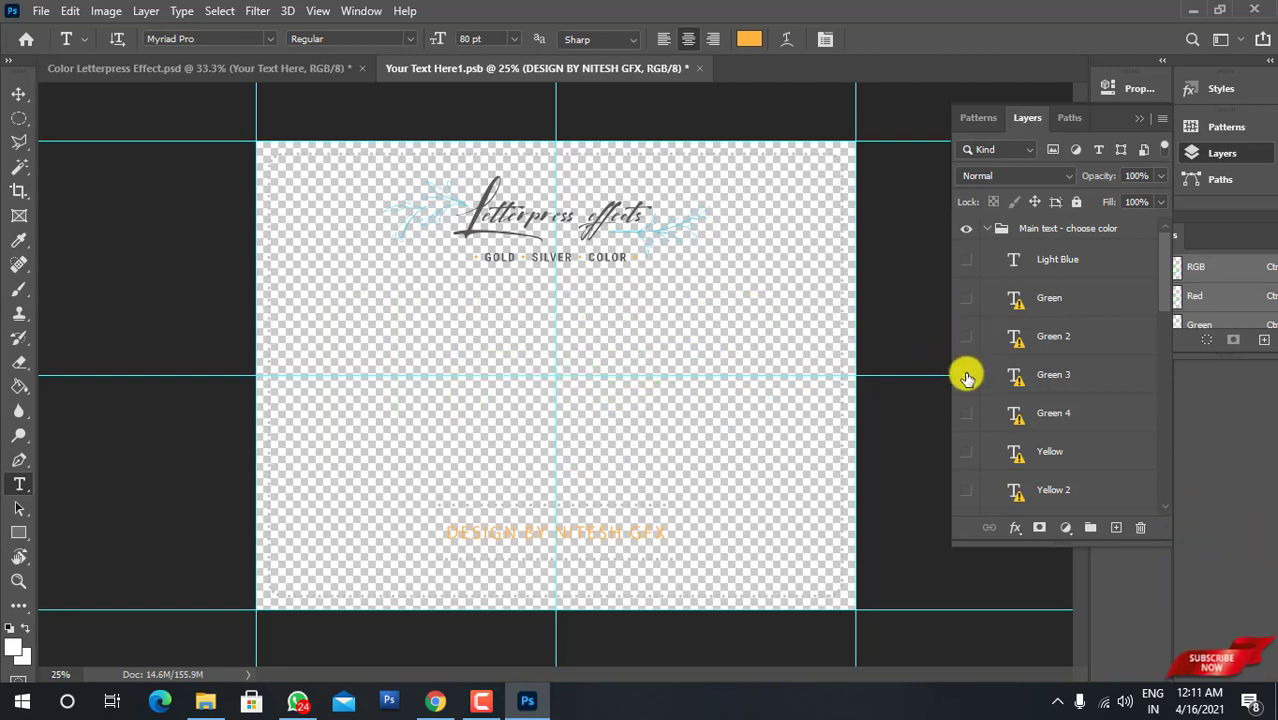
{"action": "left_click", "coordinate": [966, 414]}
{"action": "left_click", "coordinate": [966, 414]}
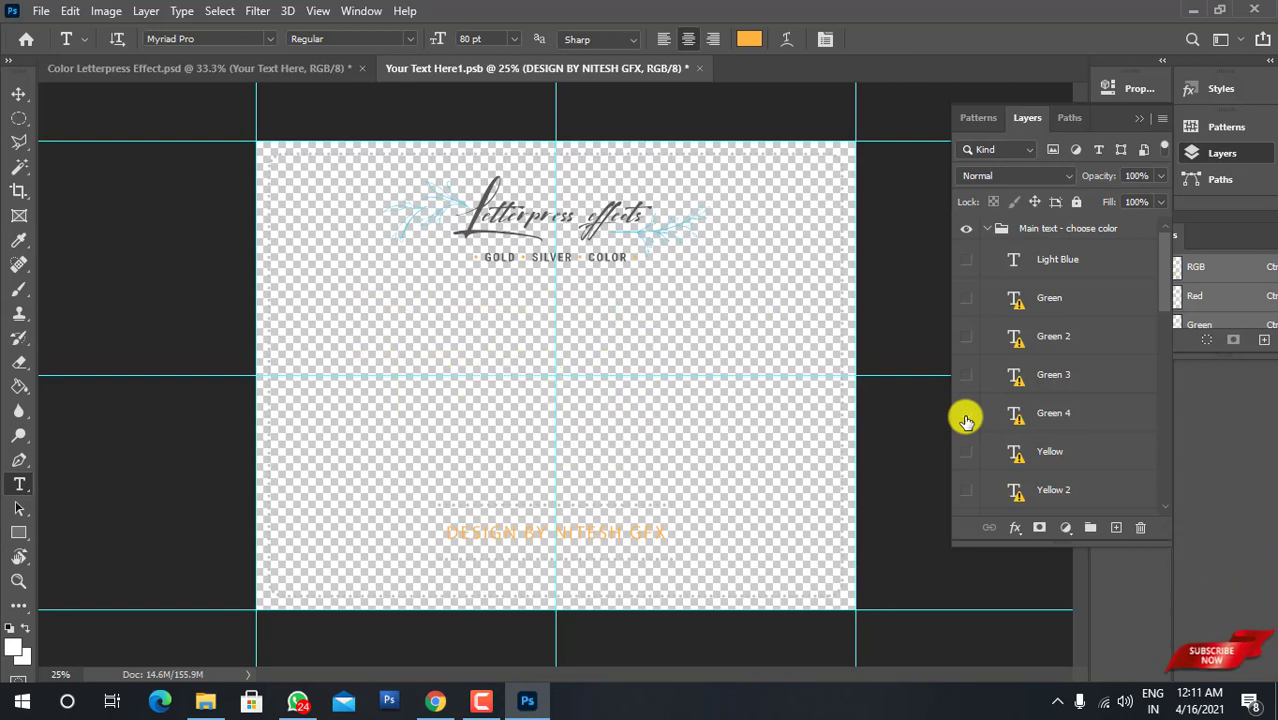
Preview the Yellow and Yellow 2 text layers one at a time, hiding each again
{"action": "left_click", "coordinate": [966, 452]}
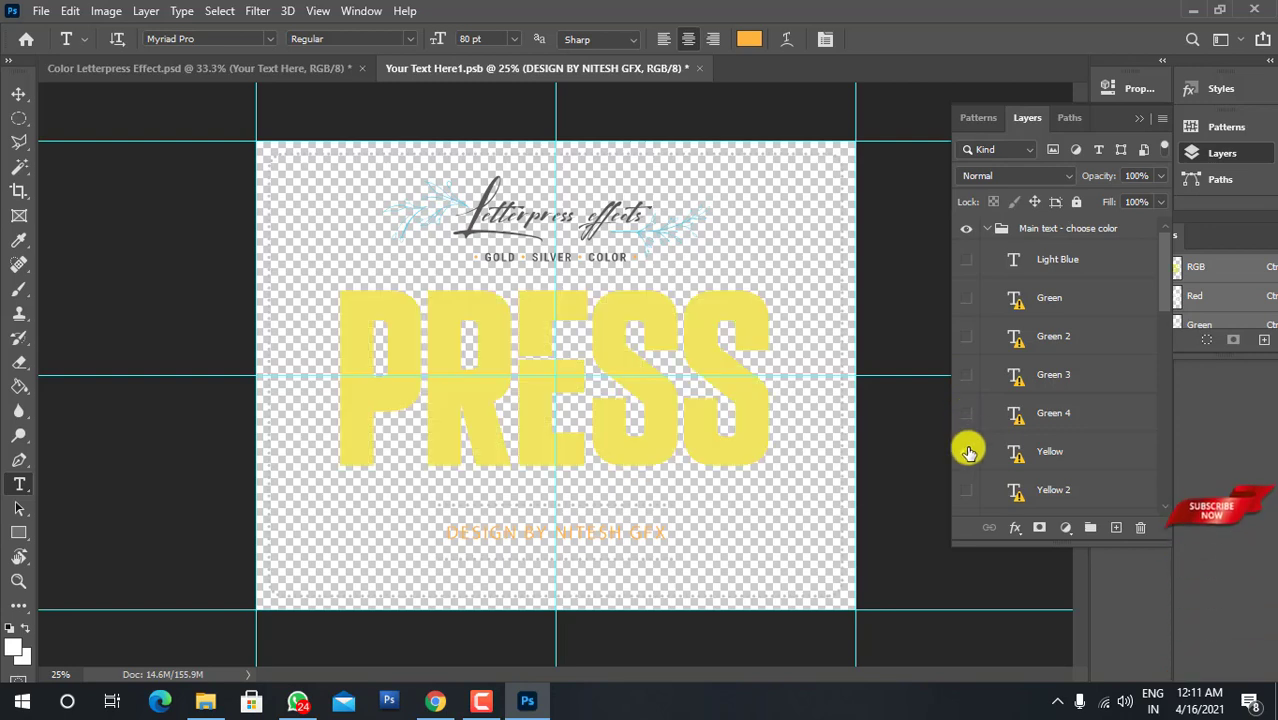
{"action": "left_click", "coordinate": [966, 452]}
{"action": "scroll", "coordinate": [969, 455], "scroll_direction": "down", "scroll_amount": 1}
{"action": "left_click", "coordinate": [966, 429]}
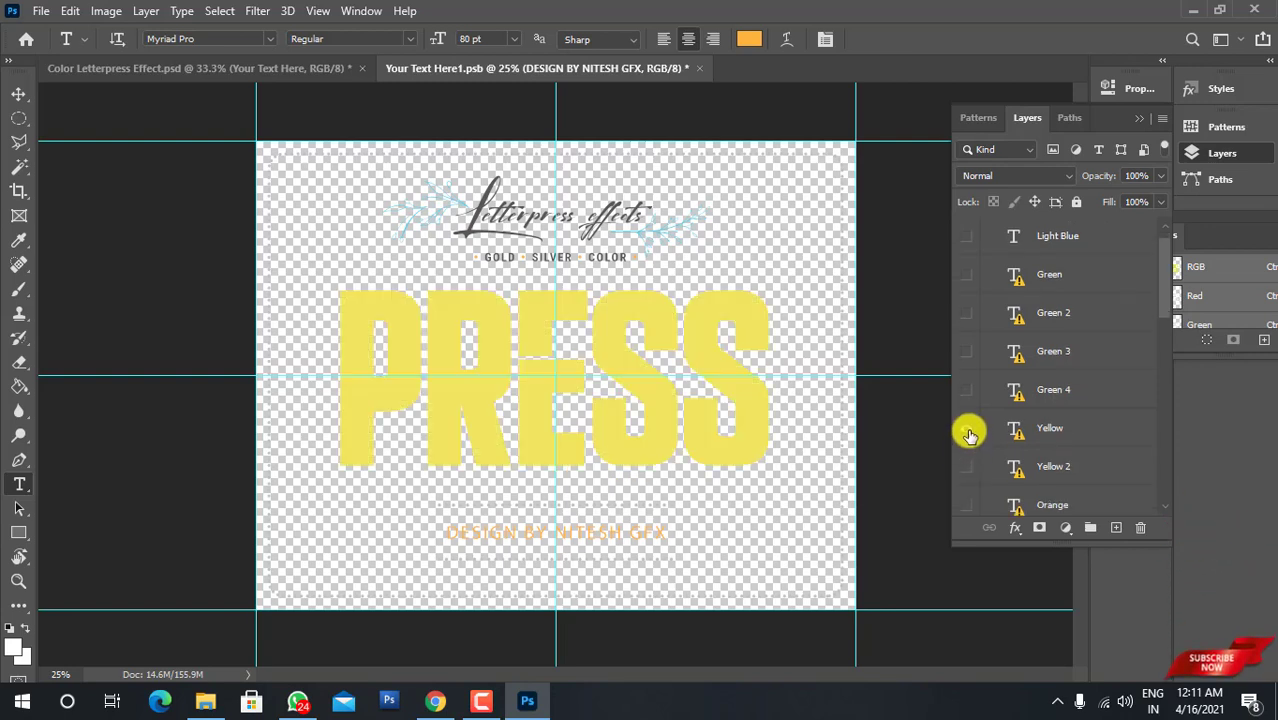
{"action": "left_click", "coordinate": [966, 430]}
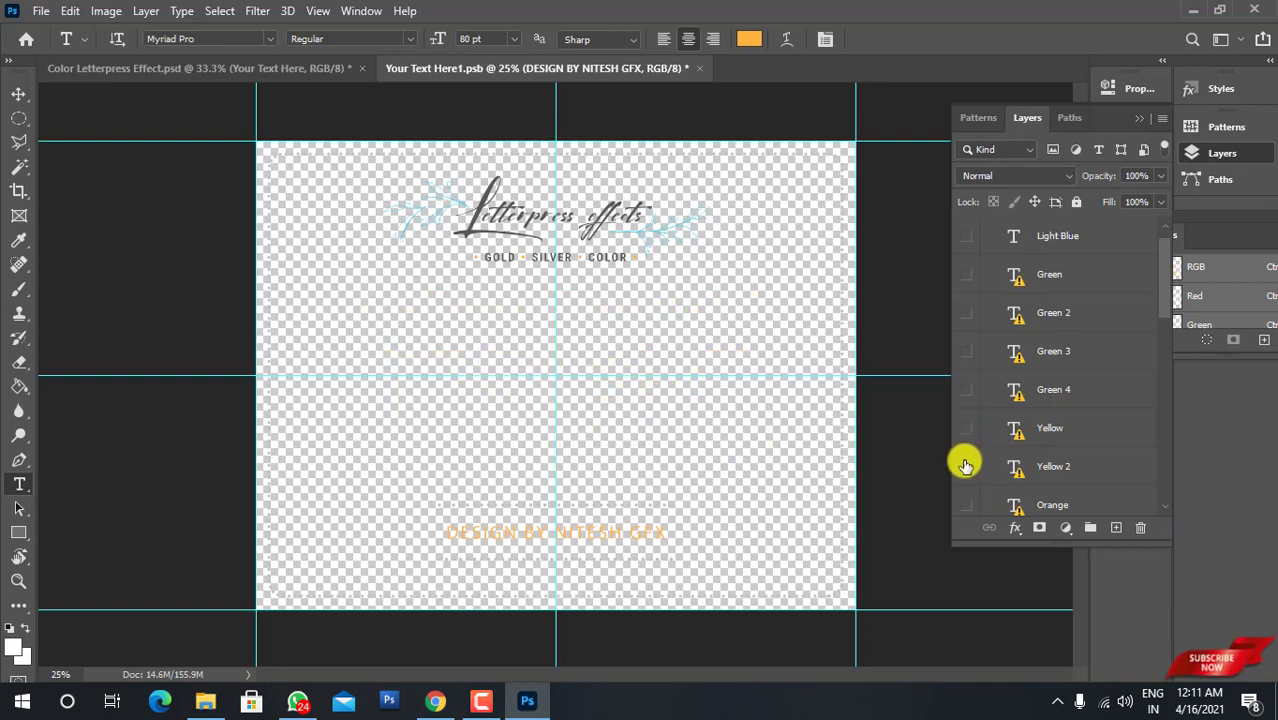
{"action": "left_click", "coordinate": [966, 466]}
{"action": "left_click", "coordinate": [963, 460]}
{"action": "scroll", "coordinate": [961, 455], "scroll_direction": "down", "scroll_amount": 1}
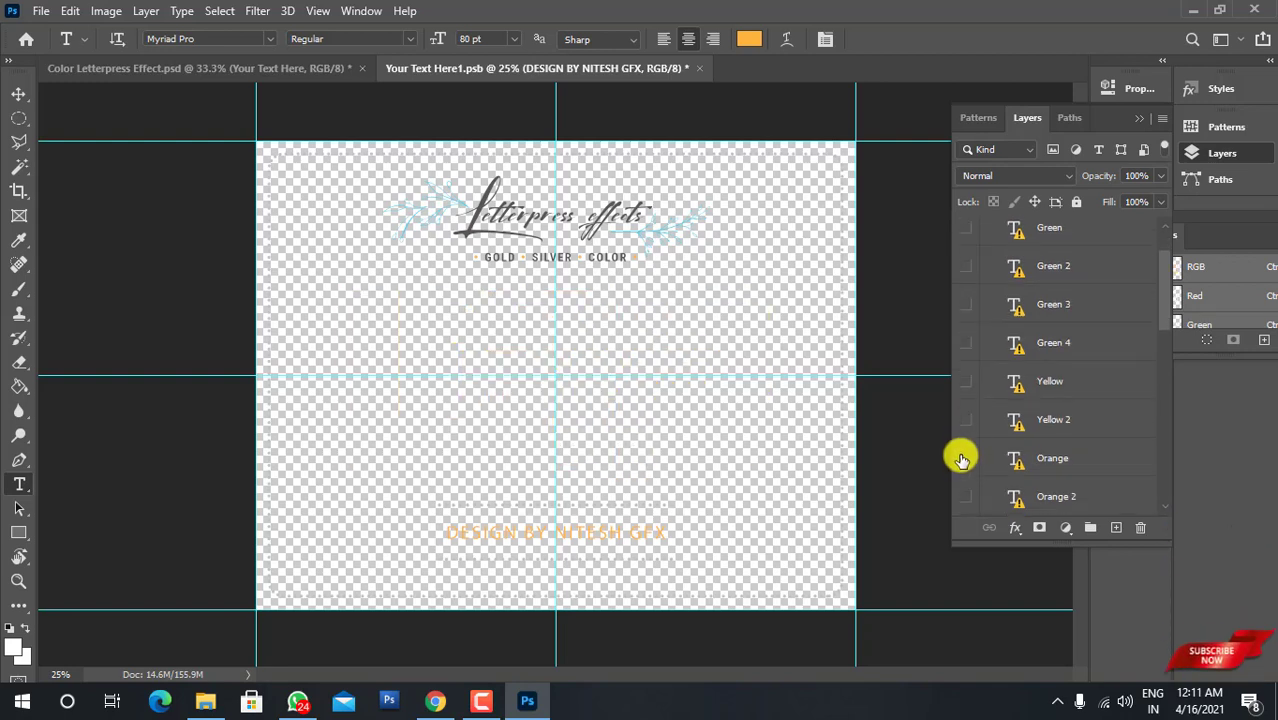
{"action": "left_click", "coordinate": [968, 420]}
{"action": "left_click", "coordinate": [968, 420]}
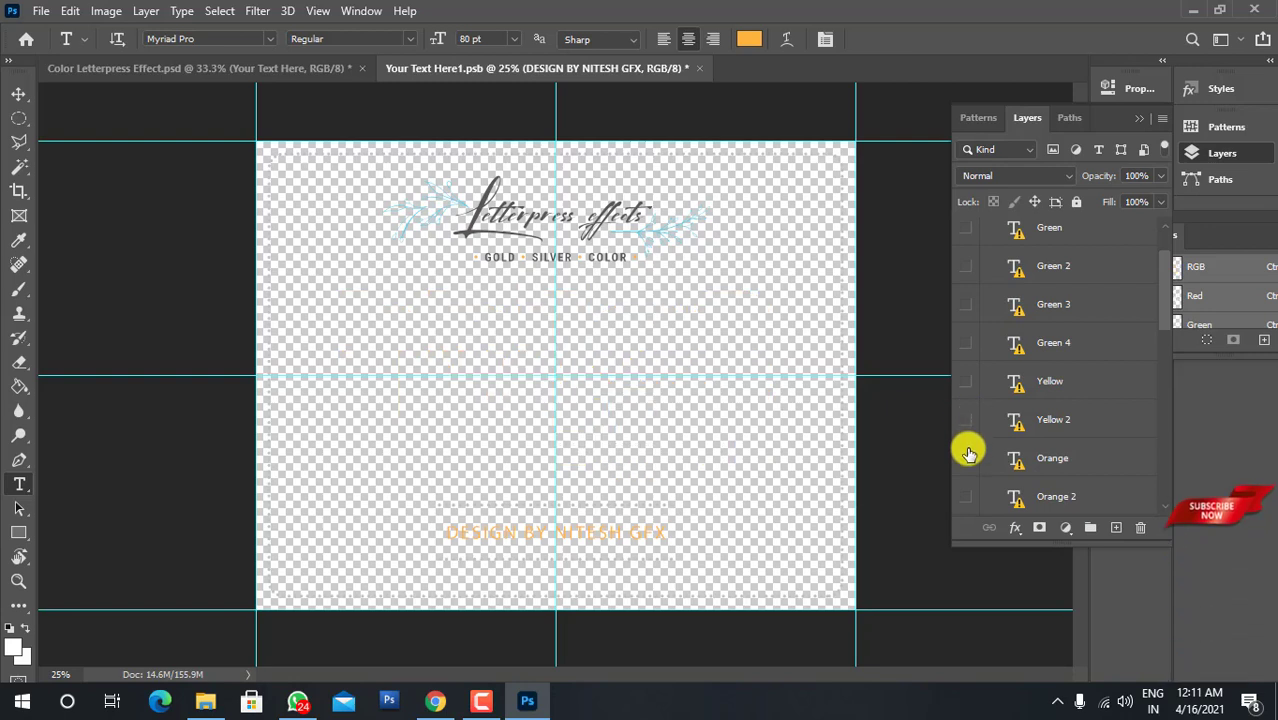
Preview the Orange and Orange 2 text layers one at a time, hiding each again
{"action": "left_click", "coordinate": [966, 455]}
{"action": "left_click", "coordinate": [966, 455]}
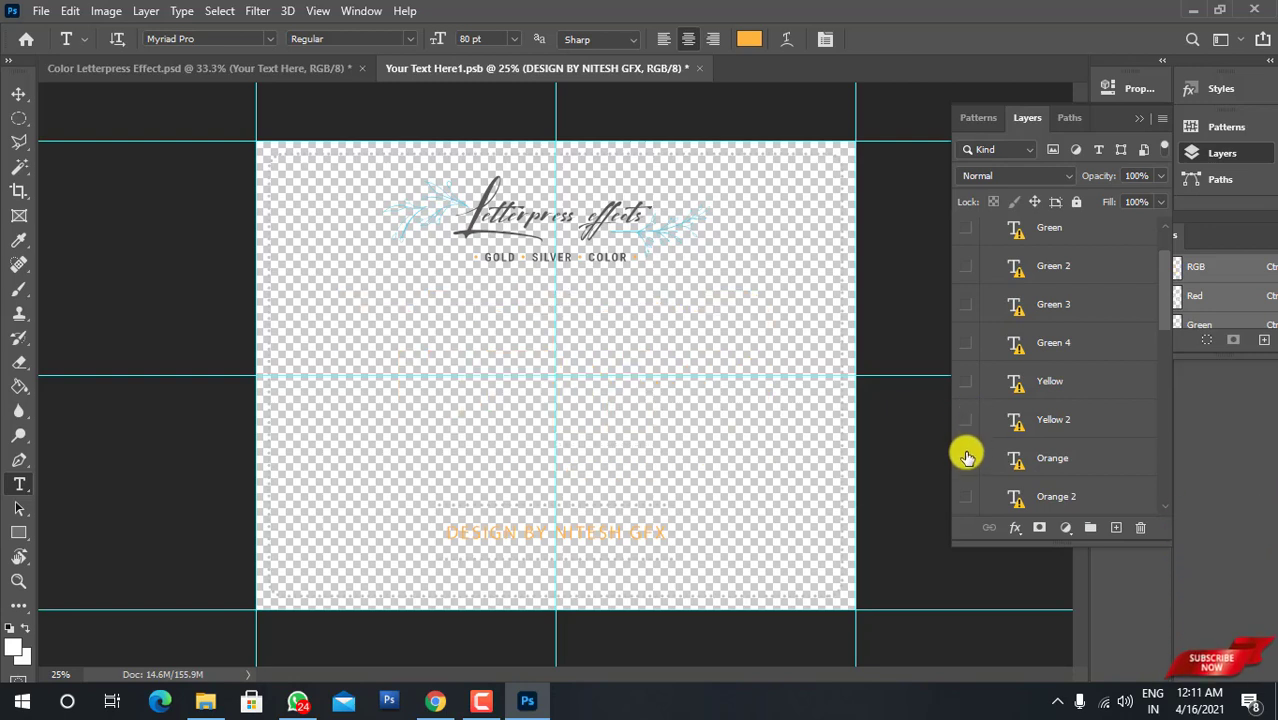
{"action": "scroll", "coordinate": [968, 456], "scroll_direction": "down", "scroll_amount": 1}
{"action": "left_click", "coordinate": [966, 474]}
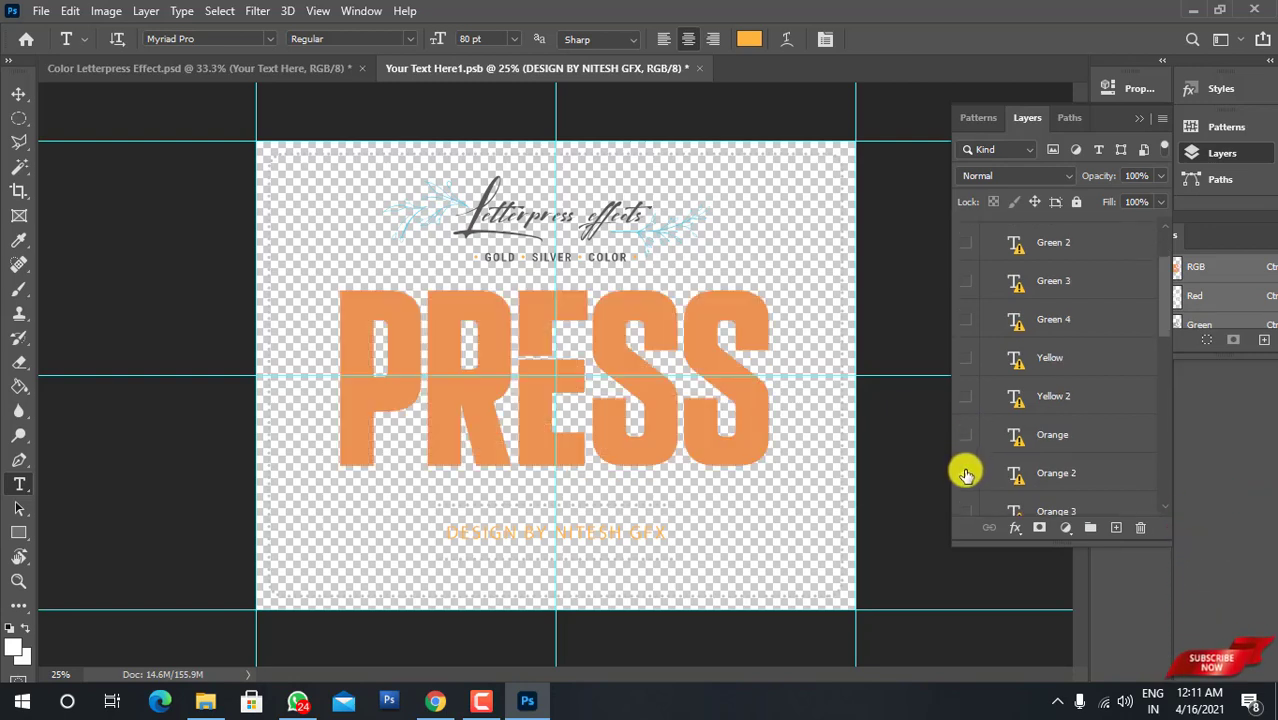
{"action": "left_click", "coordinate": [966, 474]}
{"action": "scroll", "coordinate": [967, 473], "scroll_direction": "down", "scroll_amount": 1}
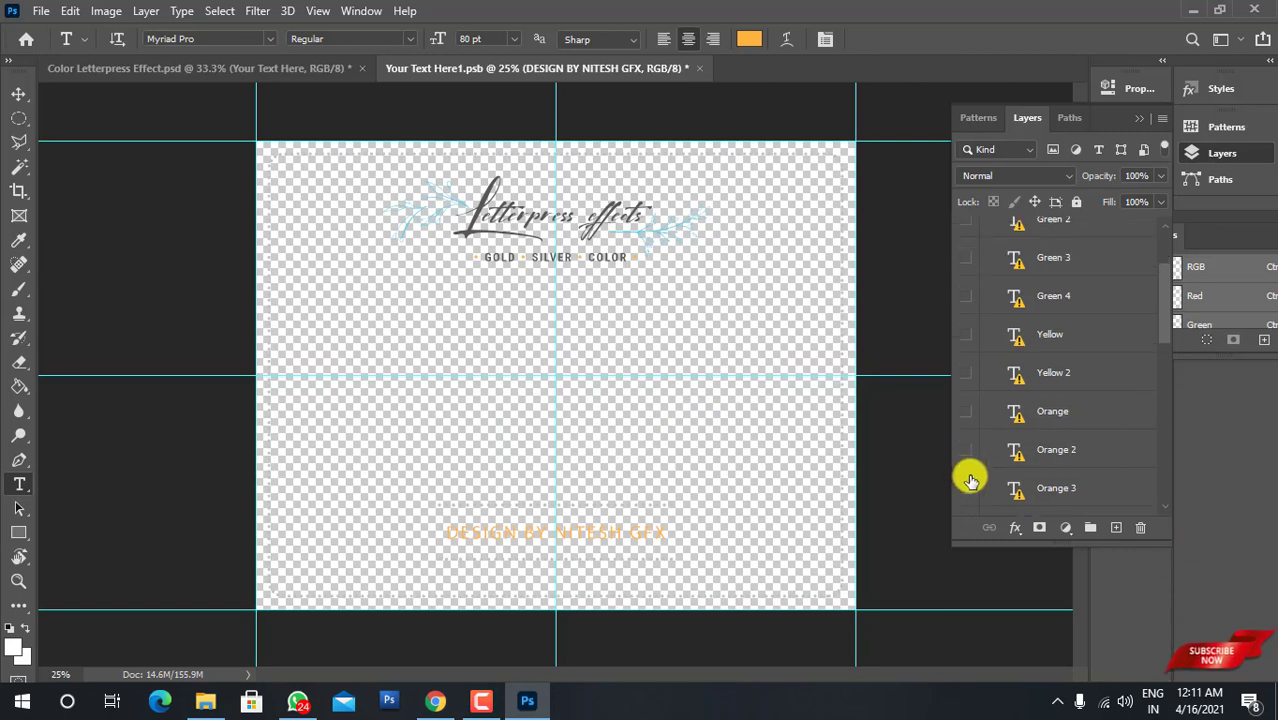
Make Red the only visible text layer in the Main text - choose color group
{"action": "left_click", "coordinate": [966, 452]}
{"action": "scroll", "coordinate": [966, 460], "scroll_direction": "down", "scroll_amount": 2}
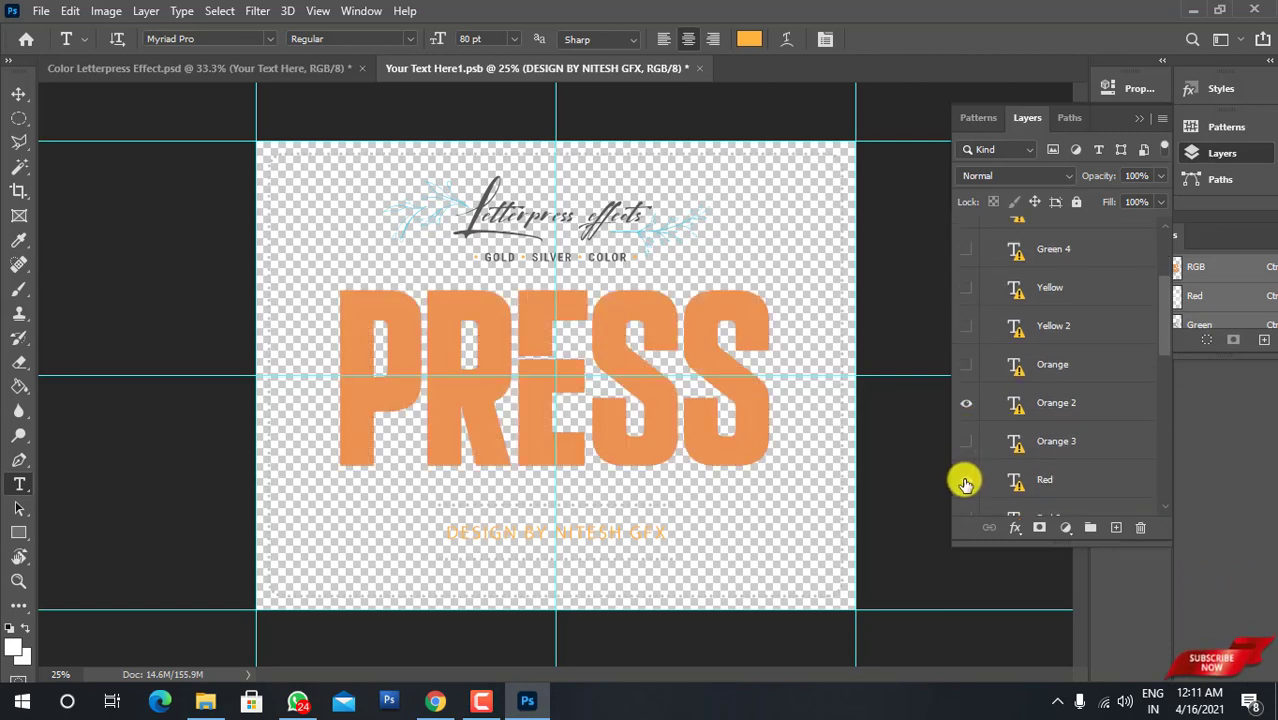
{"action": "left_click", "coordinate": [966, 418]}
{"action": "left_click", "coordinate": [968, 481]}
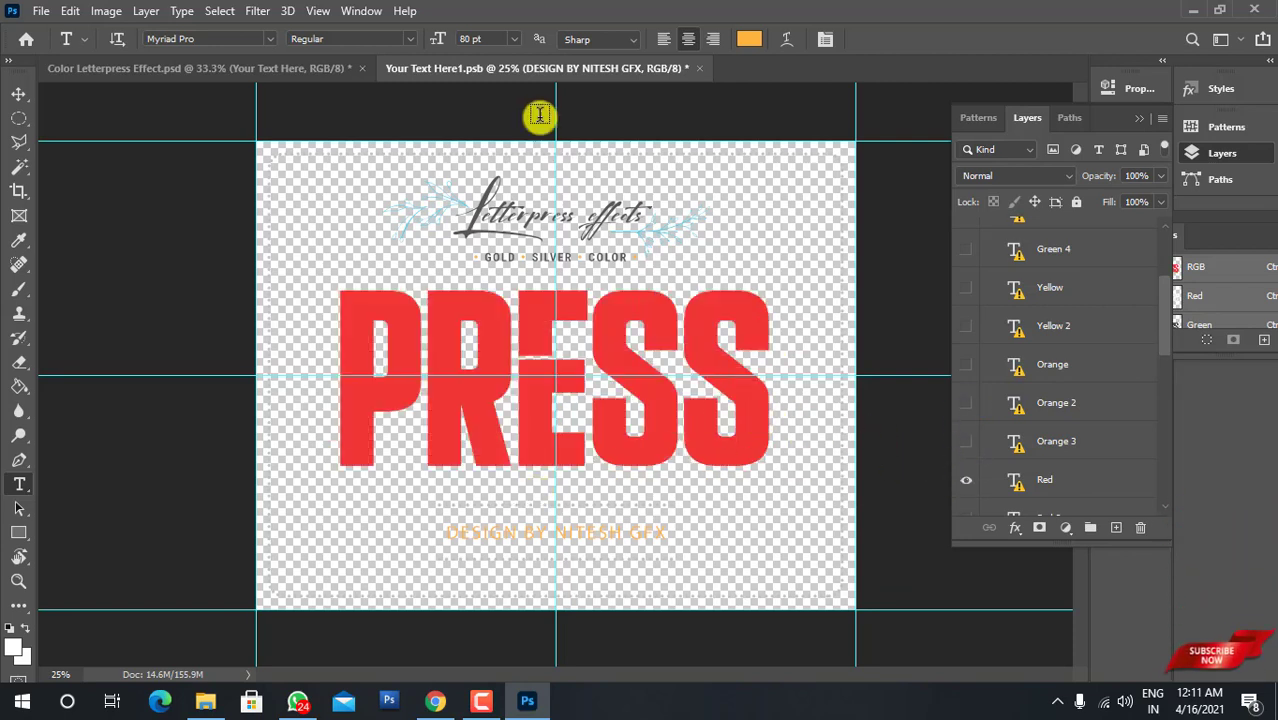
Save and close the smart object Your Text Here1.psb to update the main letterpress document
{"action": "left_click", "coordinate": [692, 68]}
{"action": "left_click", "coordinate": [578, 275]}
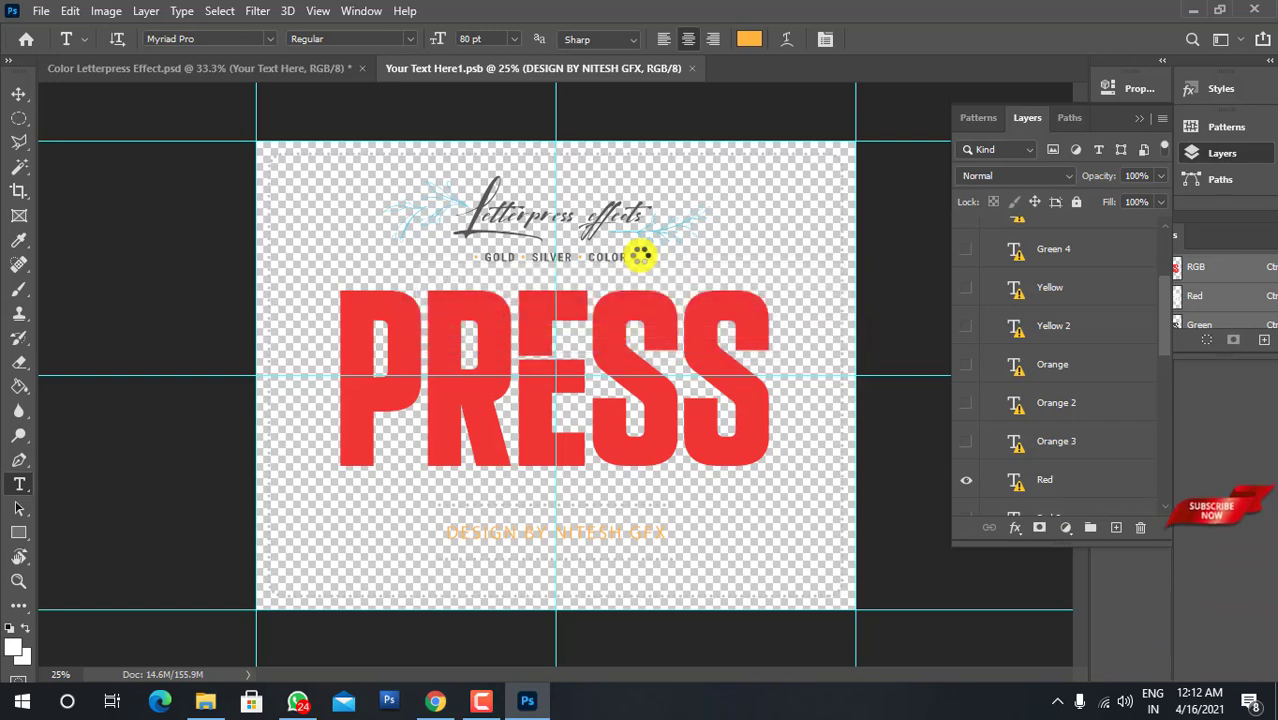
{"action": "key", "text": "ctrl+w"}
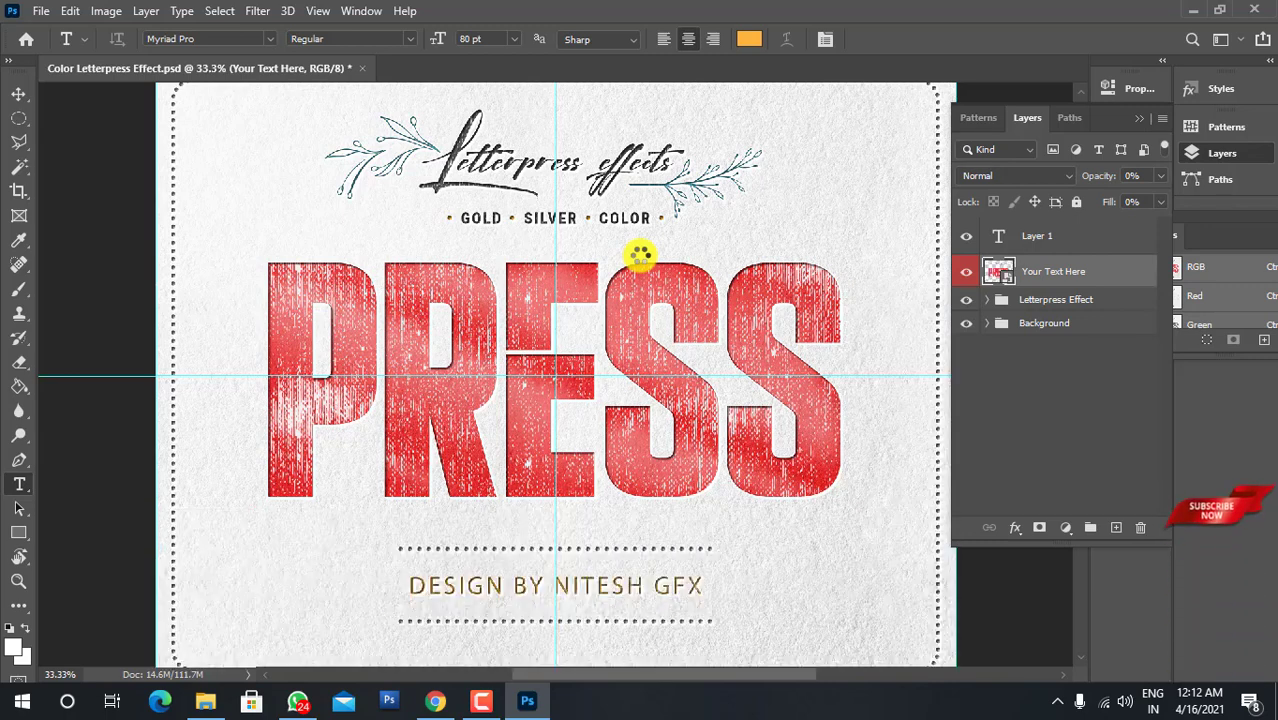
{"action": "scroll", "coordinate": [634, 274], "scroll_direction": "down", "scroll_amount": 1}
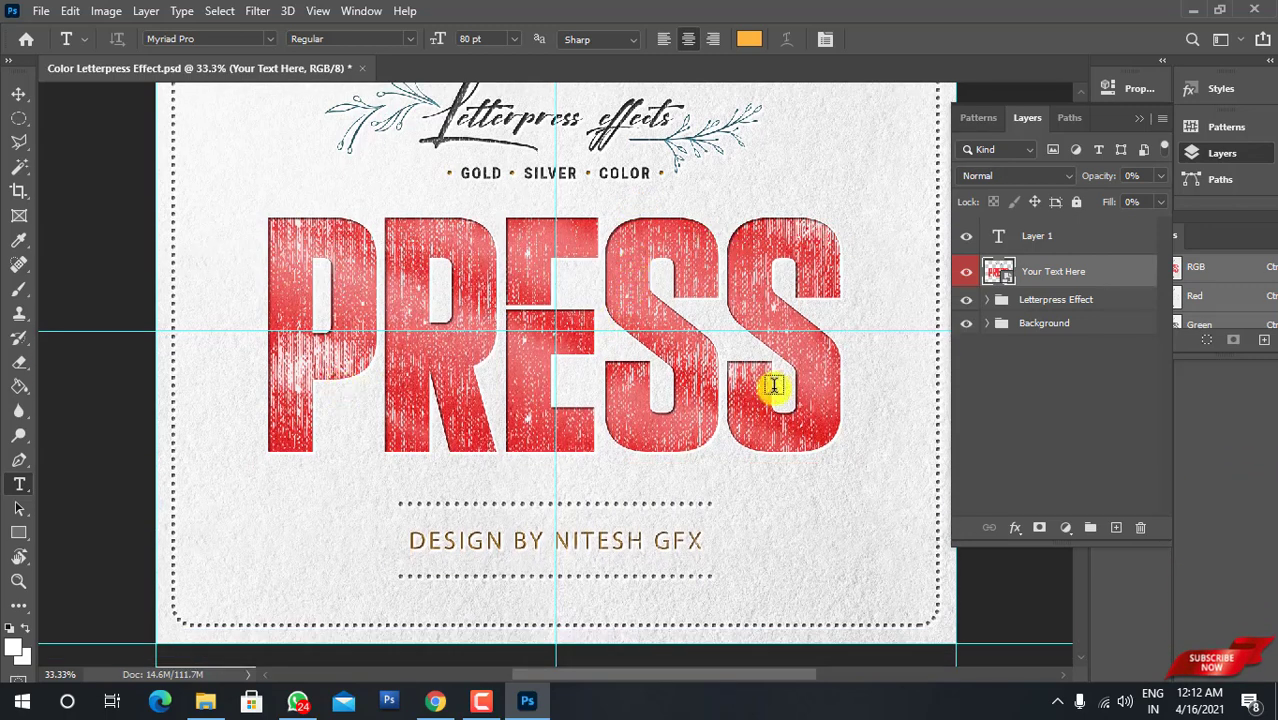
Toggle the Background and Letterpress Effect groups off and on to compare their contribution to the design
{"action": "scroll", "coordinate": [640, 500], "scroll_direction": "down", "scroll_amount": 2}
{"action": "scroll", "coordinate": [665, 480], "scroll_direction": "up", "scroll_amount": 3}
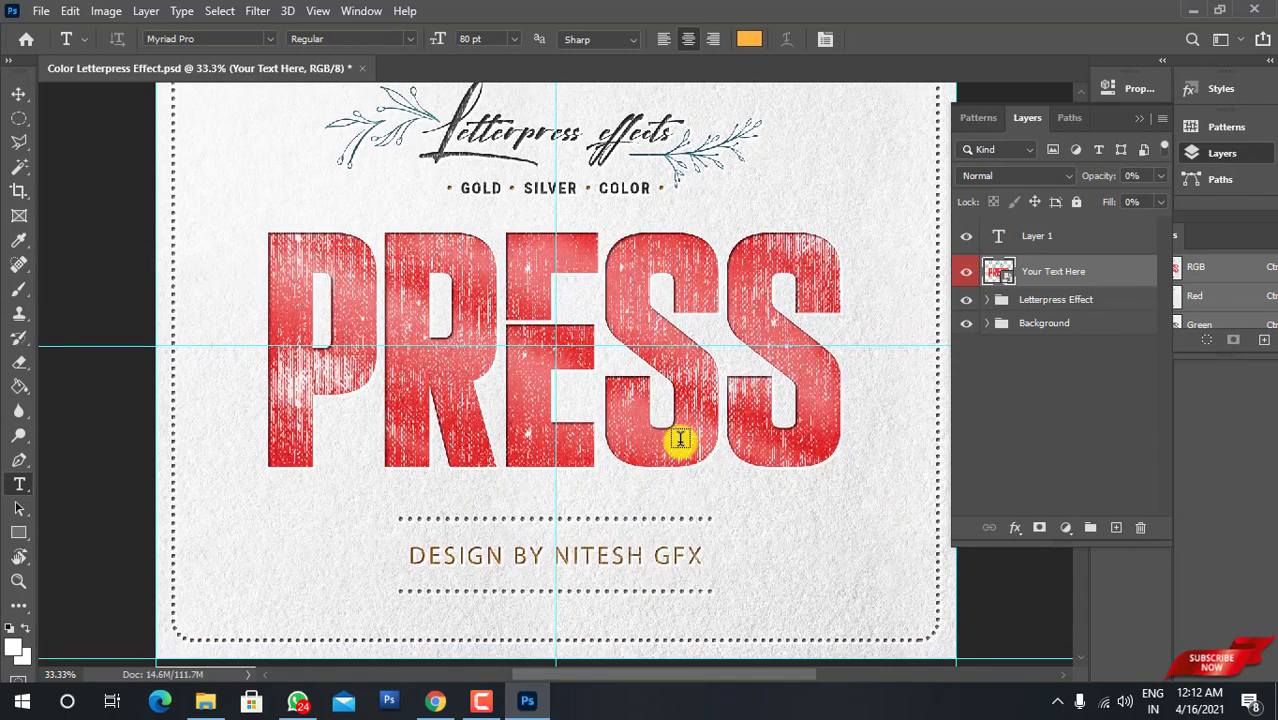
{"action": "scroll", "coordinate": [433, 342], "scroll_direction": "down", "scroll_amount": 2}
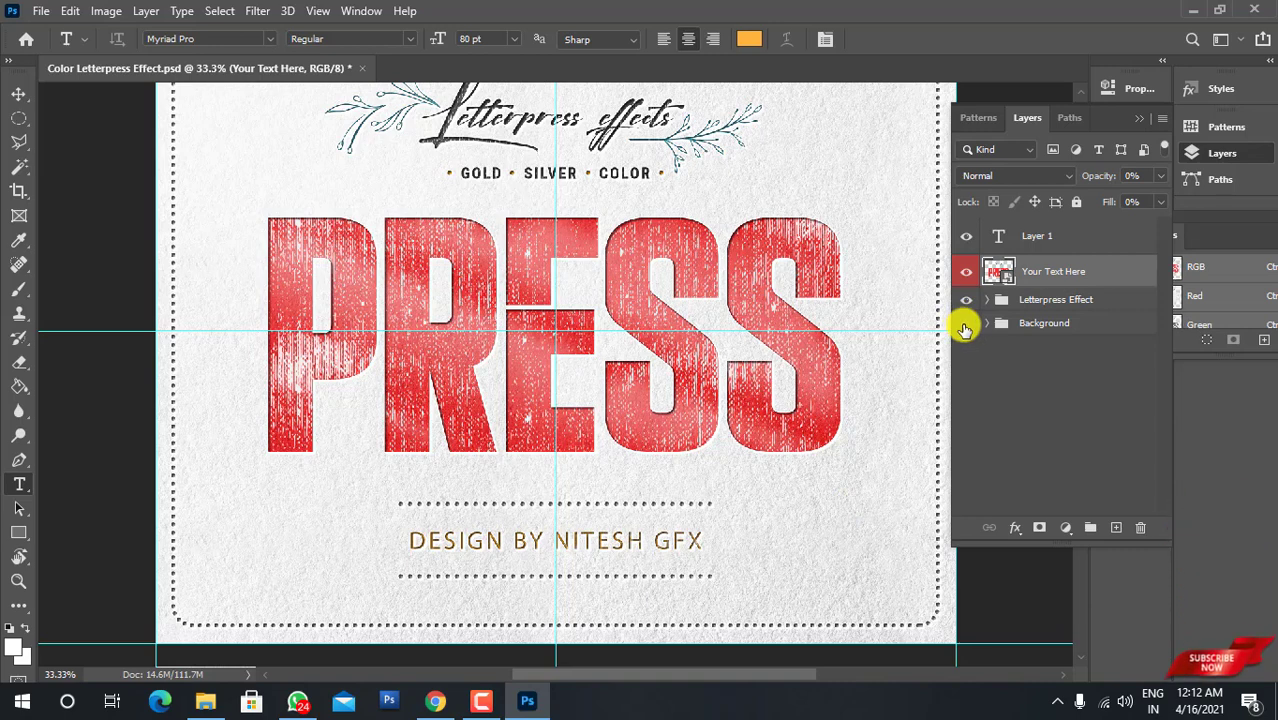
{"action": "left_click", "coordinate": [965, 326]}
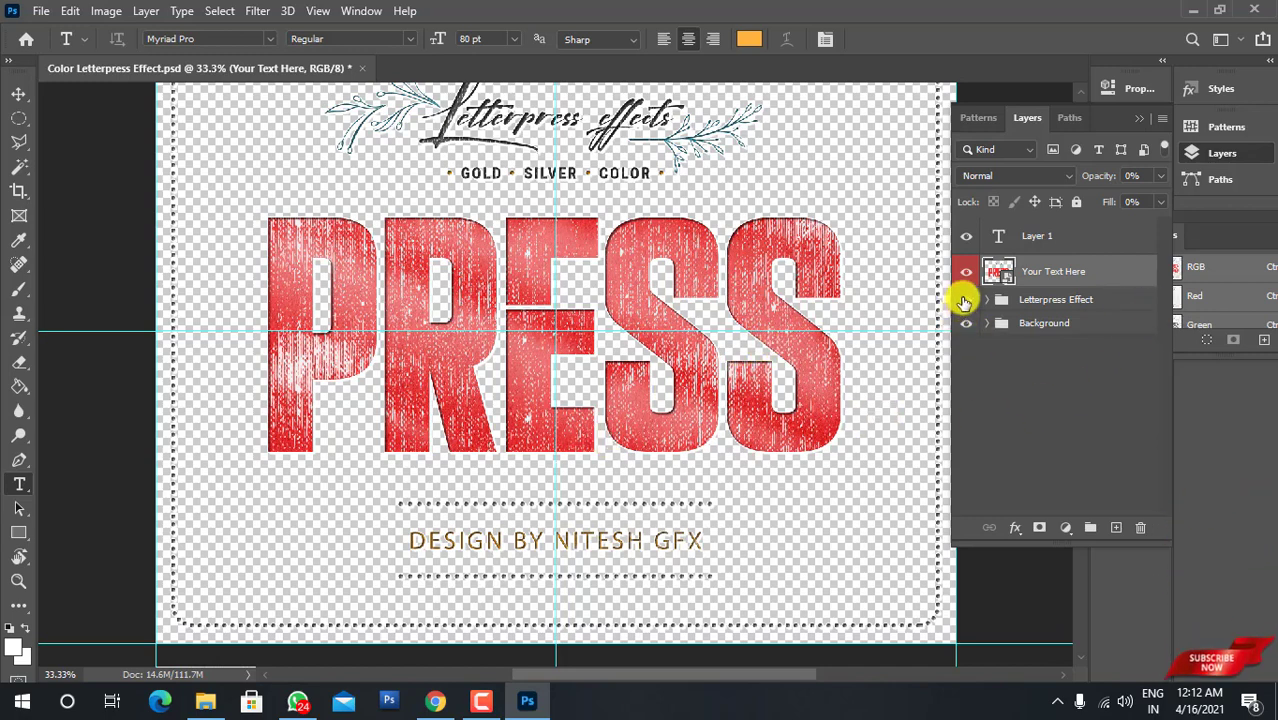
{"action": "left_click", "coordinate": [965, 300]}
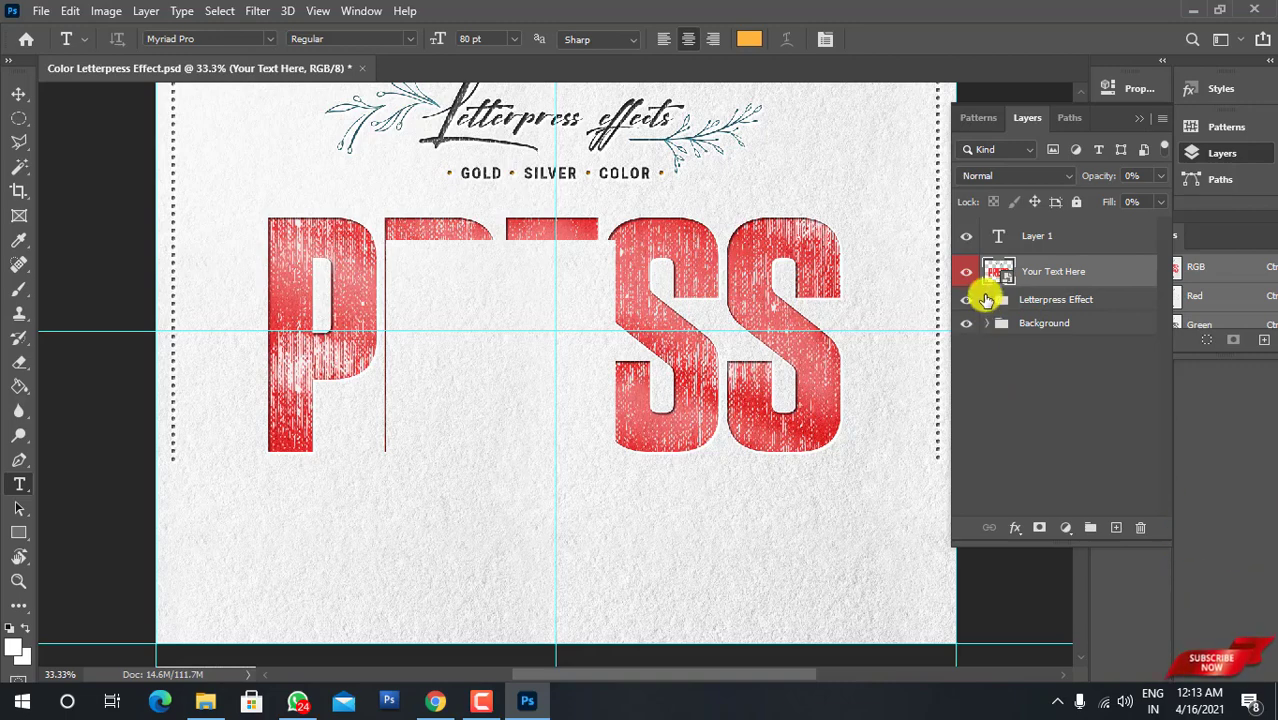
Expand the Letterpress Effect group to examine its layers, and reopen the Your Text Here smart object for editing
{"action": "left_click", "coordinate": [986, 299]}
{"action": "scroll", "coordinate": [977, 410], "scroll_direction": "down", "scroll_amount": 2}
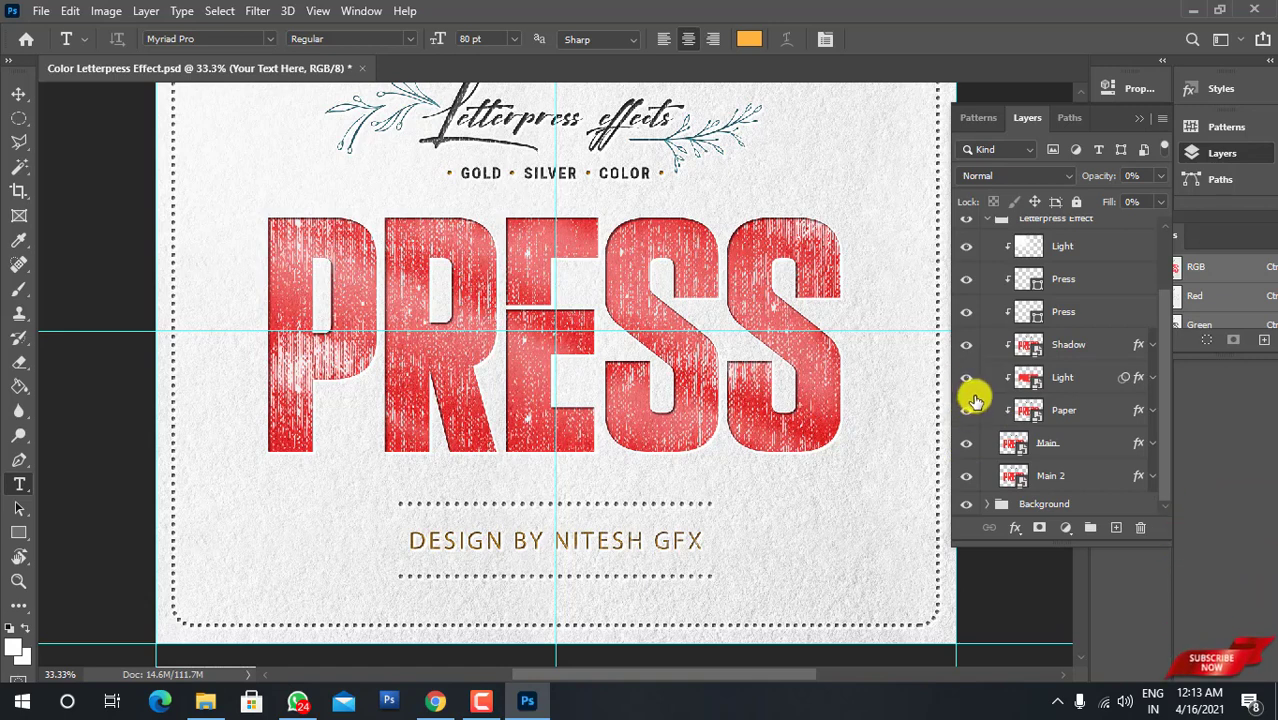
{"action": "scroll", "coordinate": [1010, 363], "scroll_direction": "up", "scroll_amount": 2}
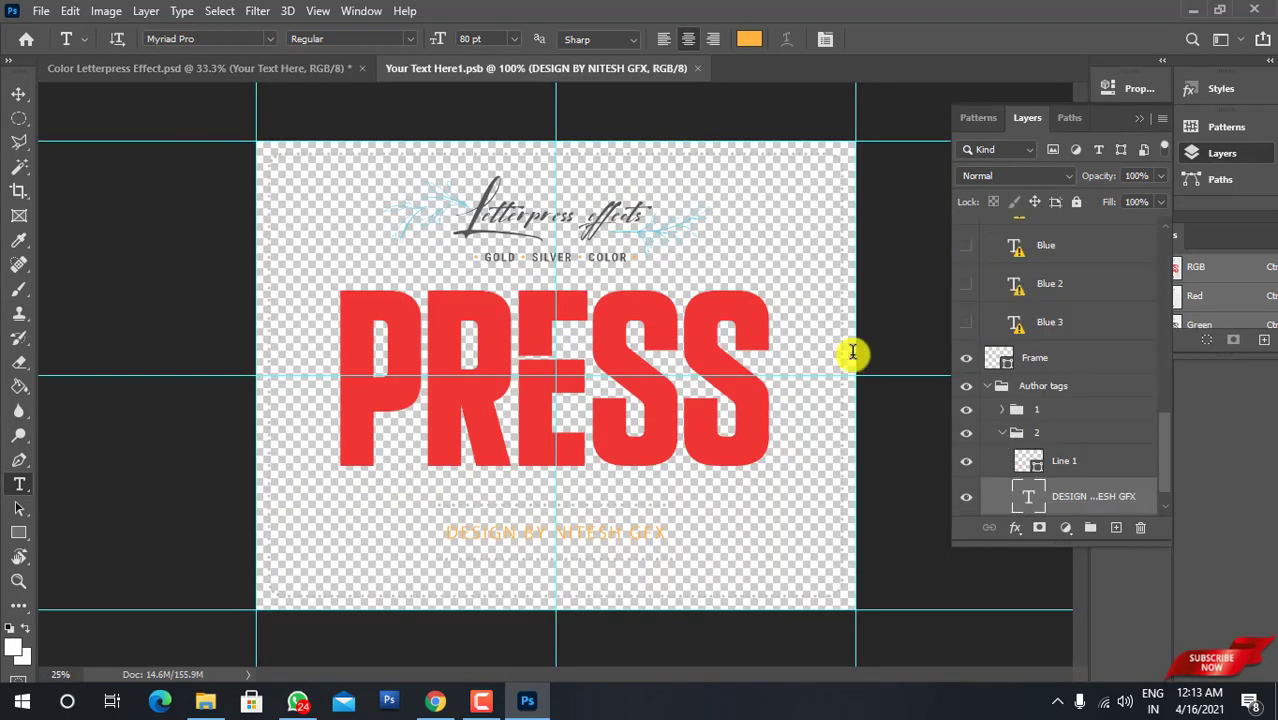
{"action": "left_click", "coordinate": [626, 212]}
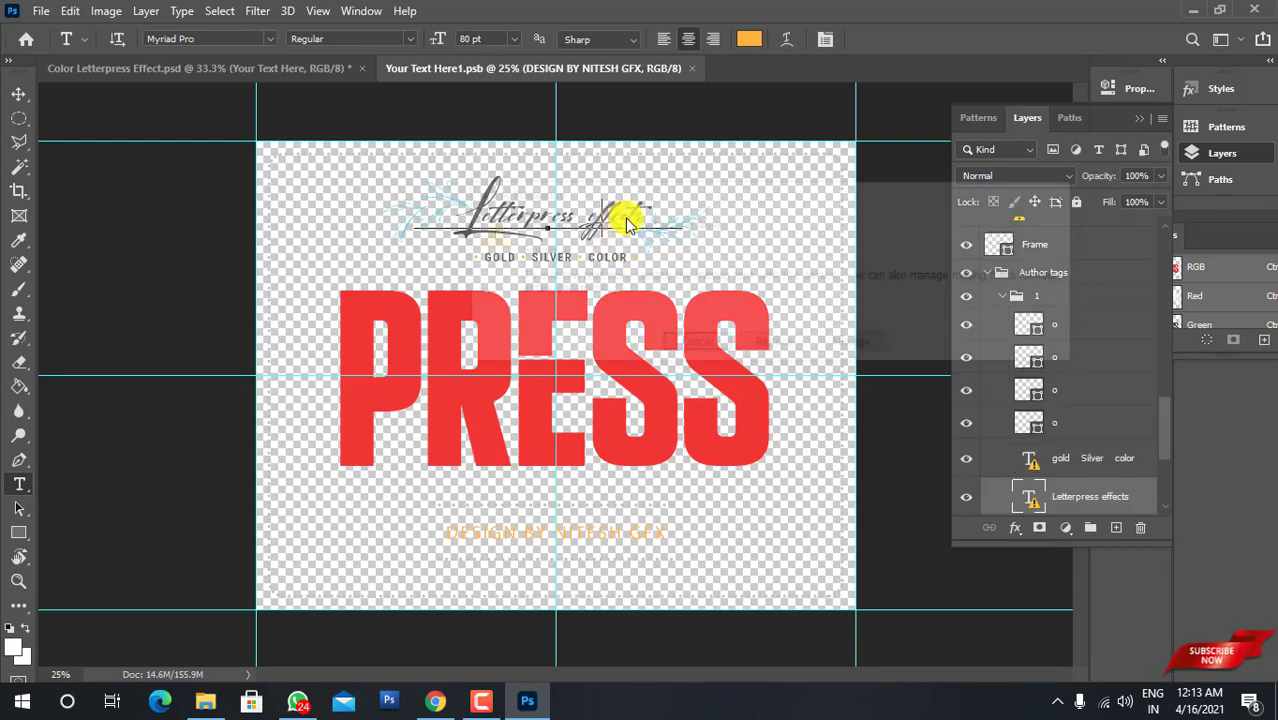
{"action": "left_click", "coordinate": [775, 345]}
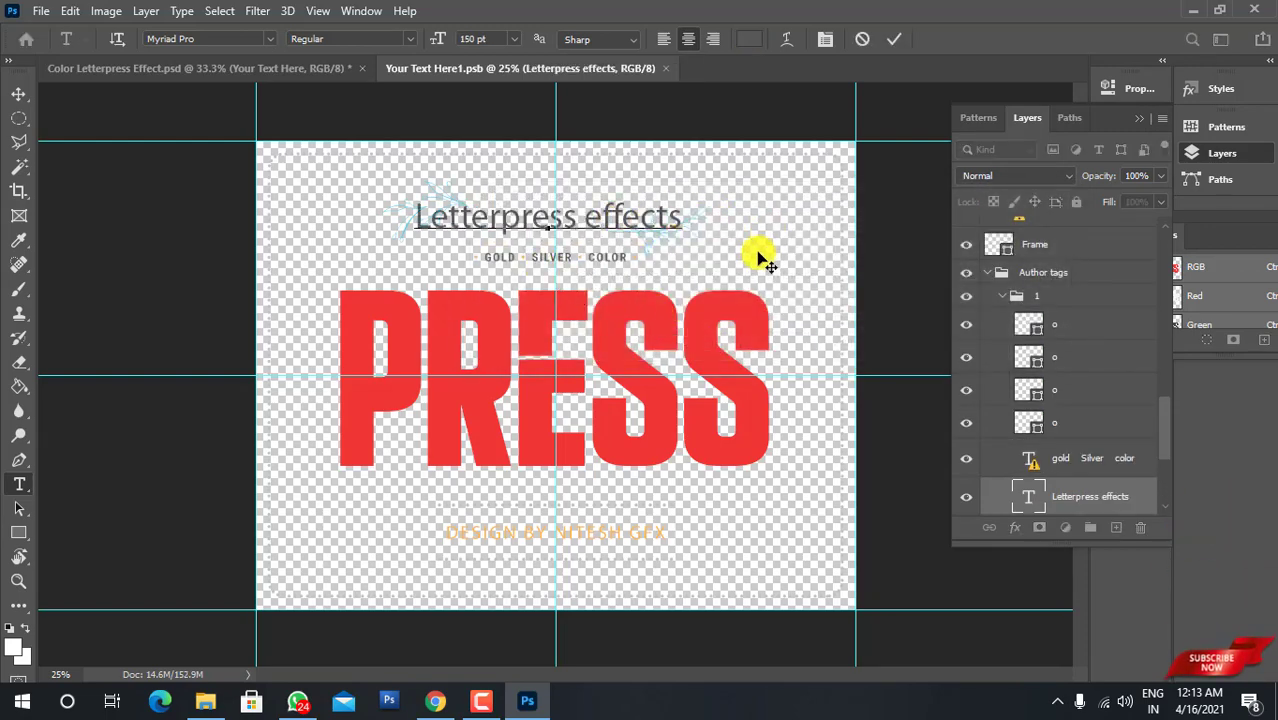
{"action": "key", "text": "Escape"}
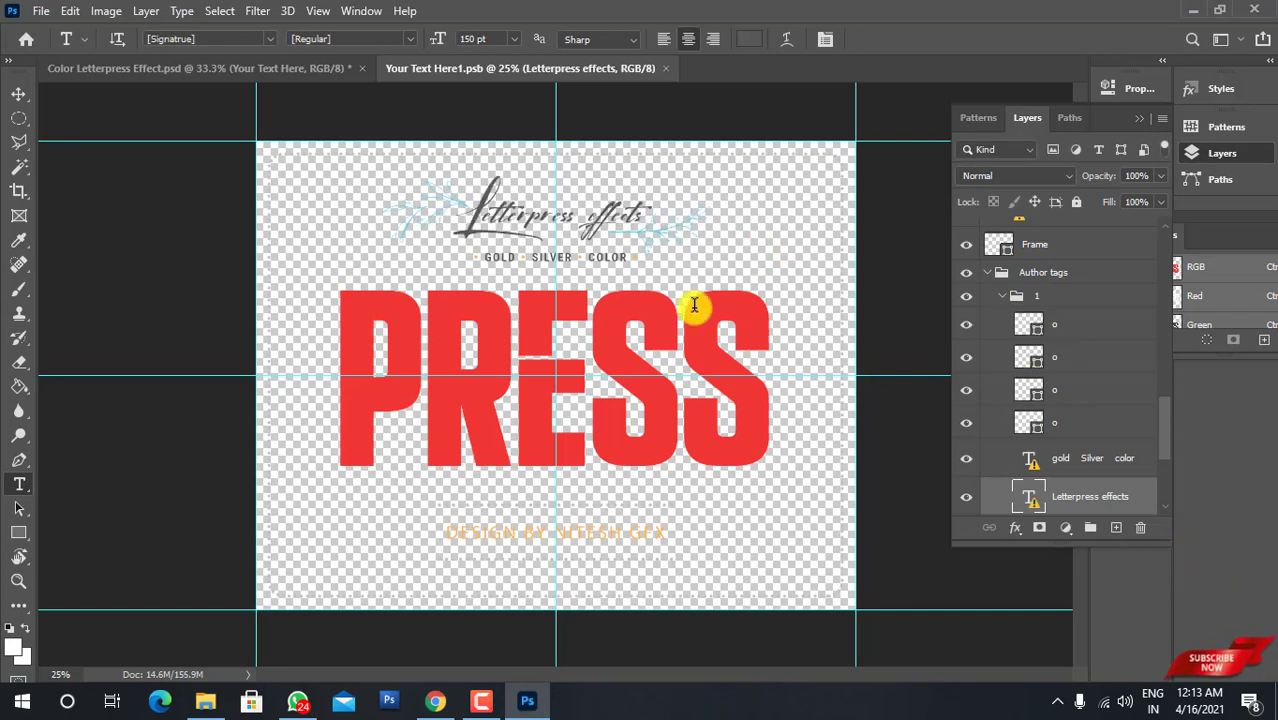
Hide the Red text layer and preview the Red 2 and Pink text layers one at a time
{"action": "scroll", "coordinate": [1088, 395], "scroll_direction": "down", "scroll_amount": 2}
{"action": "scroll", "coordinate": [1058, 400], "scroll_direction": "up", "scroll_amount": 3}
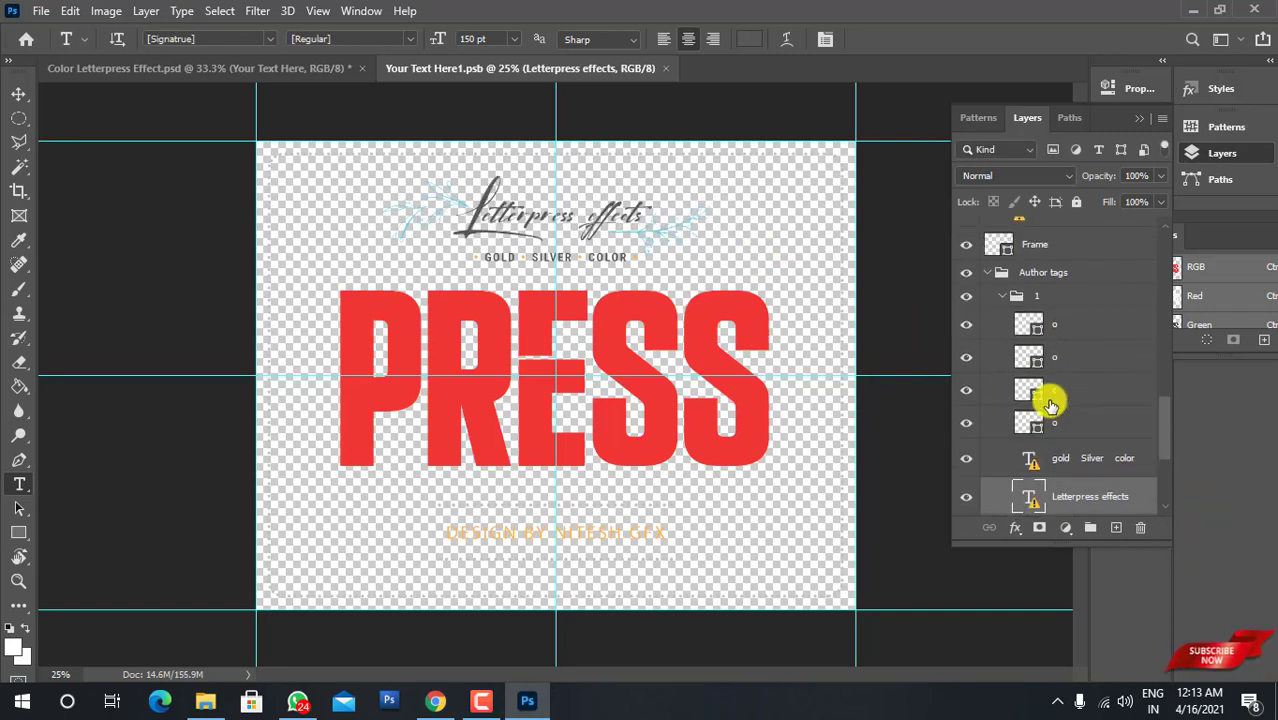
{"action": "scroll", "coordinate": [1036, 372], "scroll_direction": "up", "scroll_amount": 2}
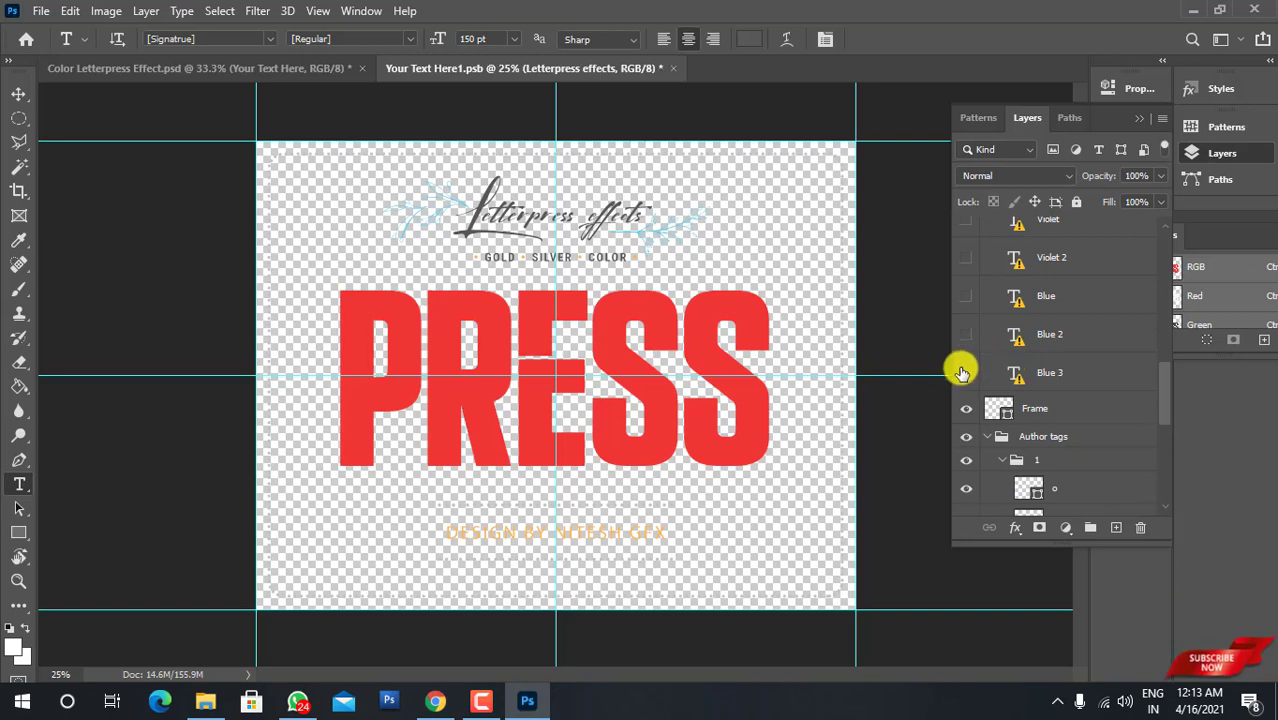
{"action": "scroll", "coordinate": [965, 345], "scroll_direction": "up", "scroll_amount": 5}
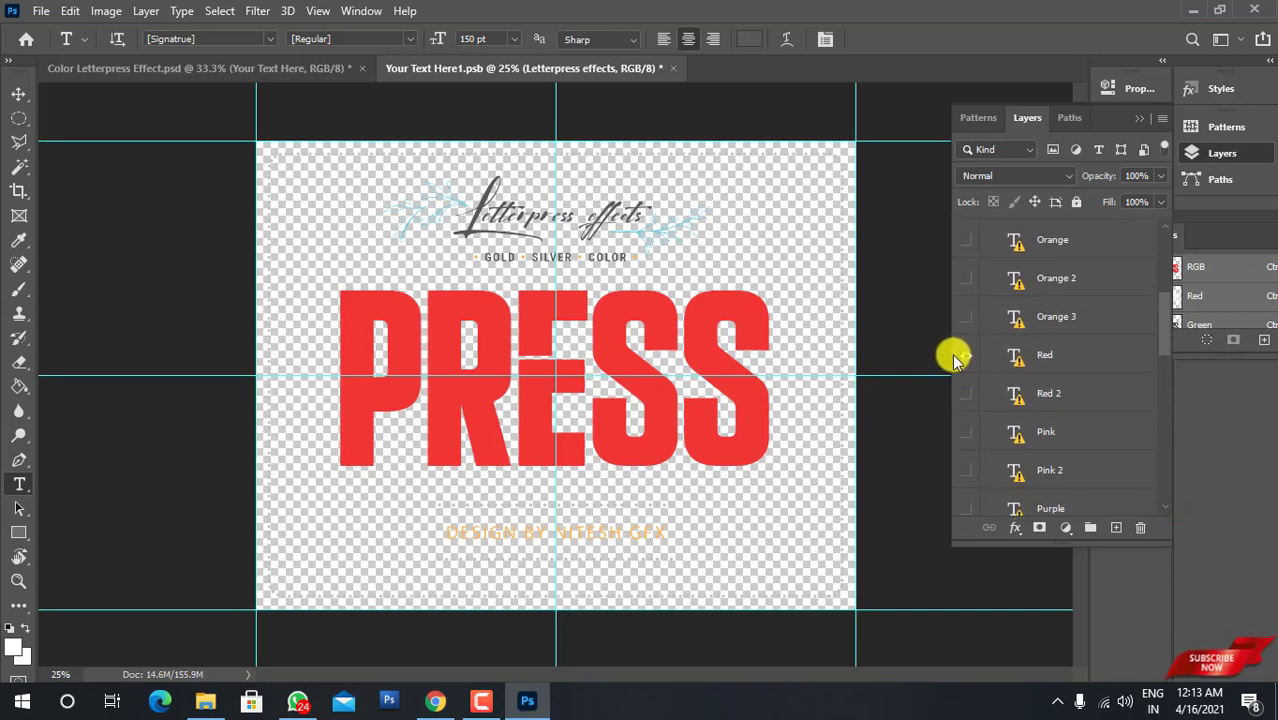
{"action": "left_click", "coordinate": [965, 355]}
{"action": "left_click", "coordinate": [965, 393]}
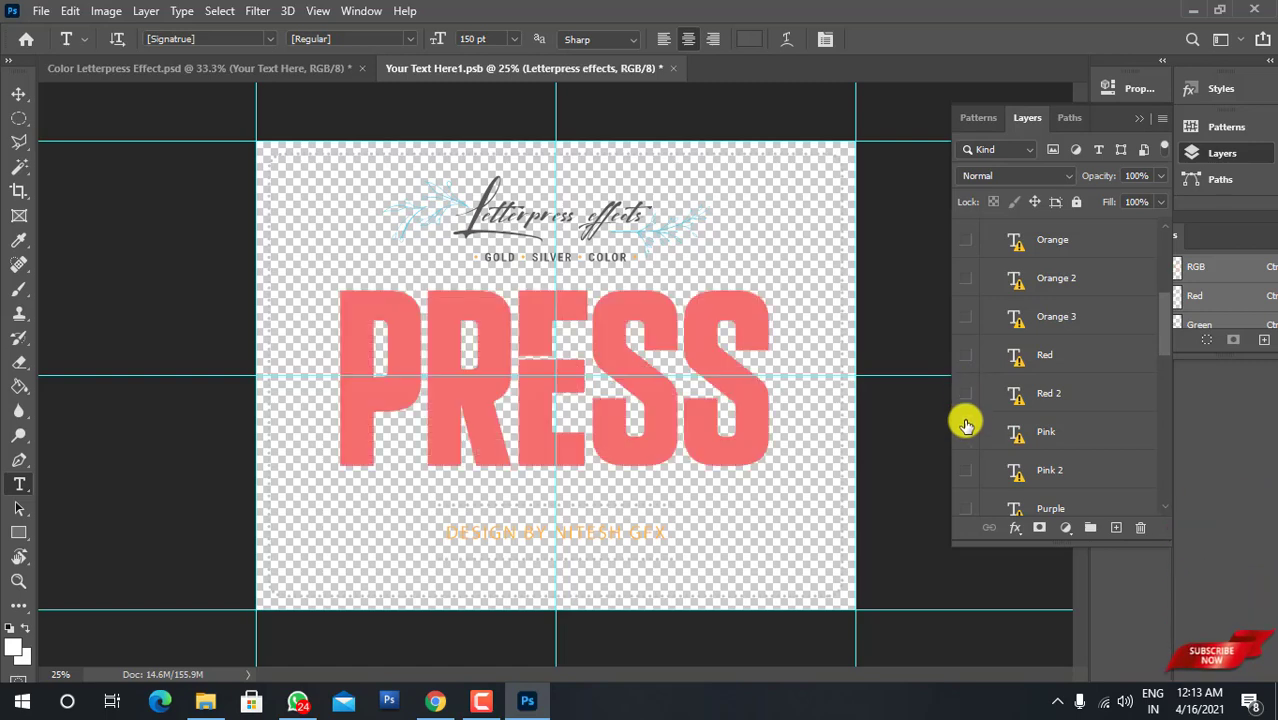
{"action": "left_click", "coordinate": [965, 425]}
{"action": "left_click", "coordinate": [963, 433]}
{"action": "scroll", "coordinate": [962, 434], "scroll_direction": "down", "scroll_amount": 1}
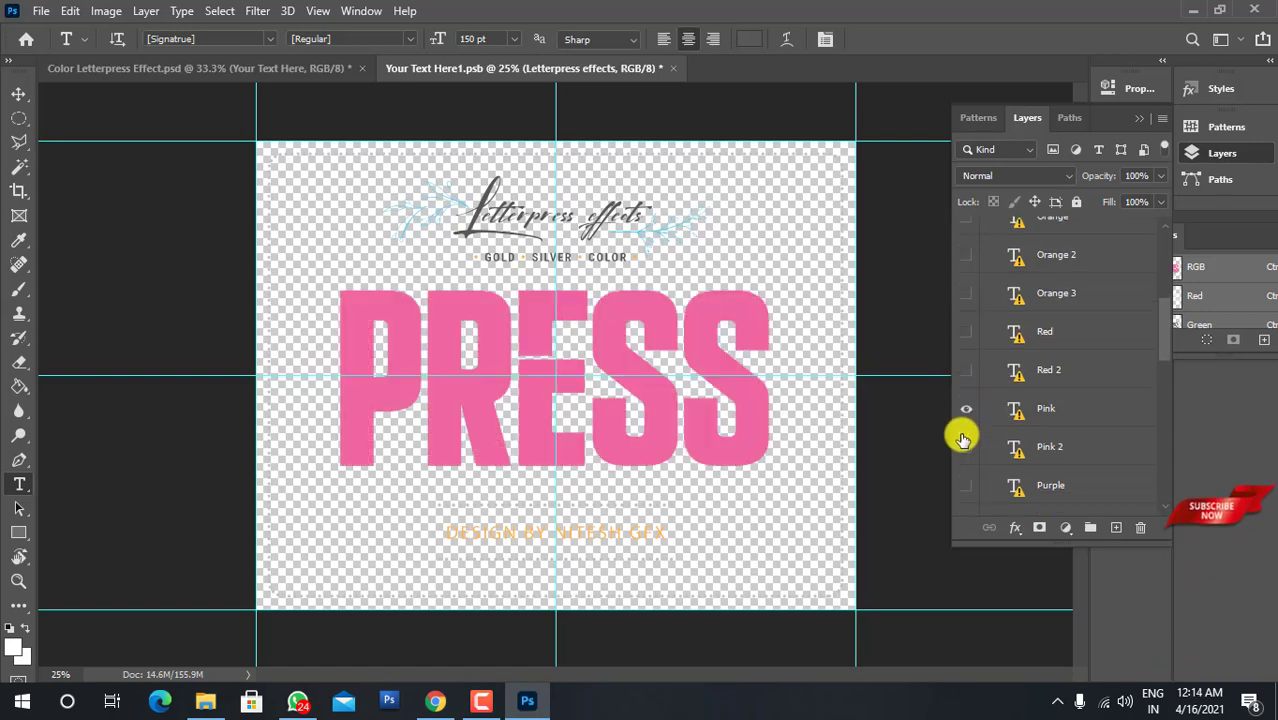
{"action": "left_click", "coordinate": [965, 409]}
Preview the Pink 2 and Purple text layers one at a time, hiding each again
{"action": "left_click", "coordinate": [966, 449]}
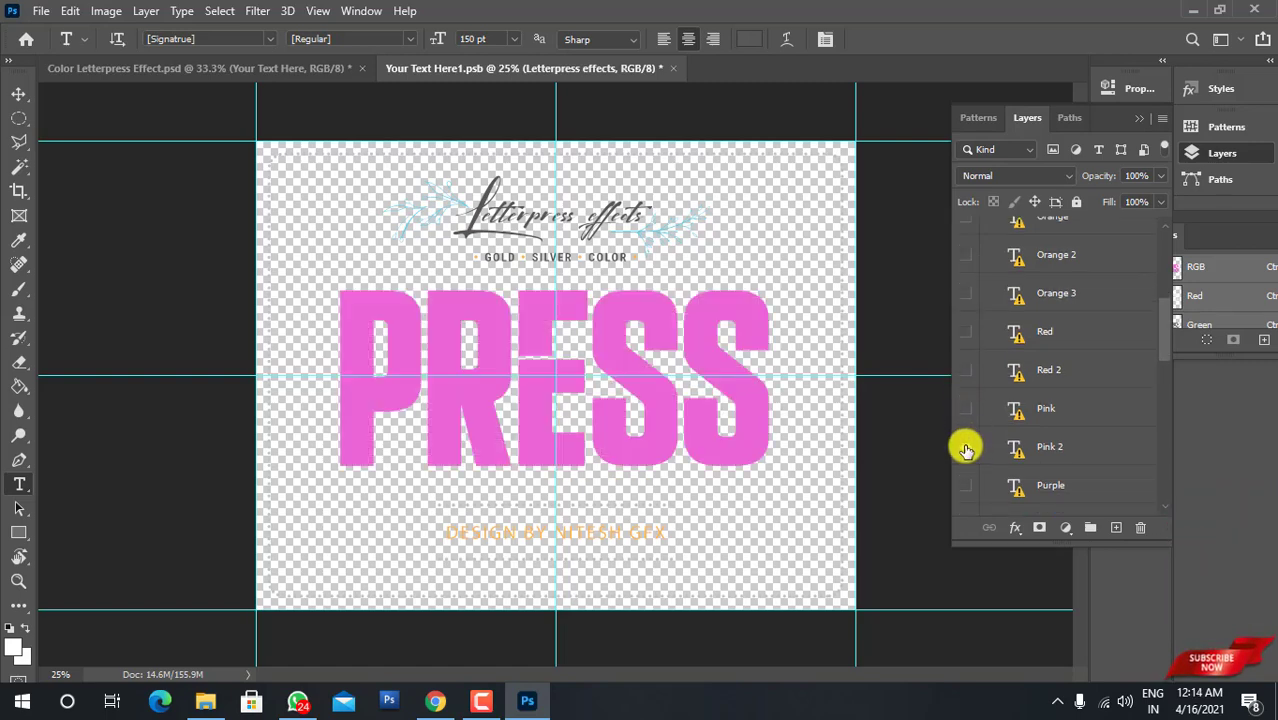
{"action": "scroll", "coordinate": [966, 448], "scroll_direction": "down", "scroll_amount": 1}
{"action": "left_click", "coordinate": [967, 427]}
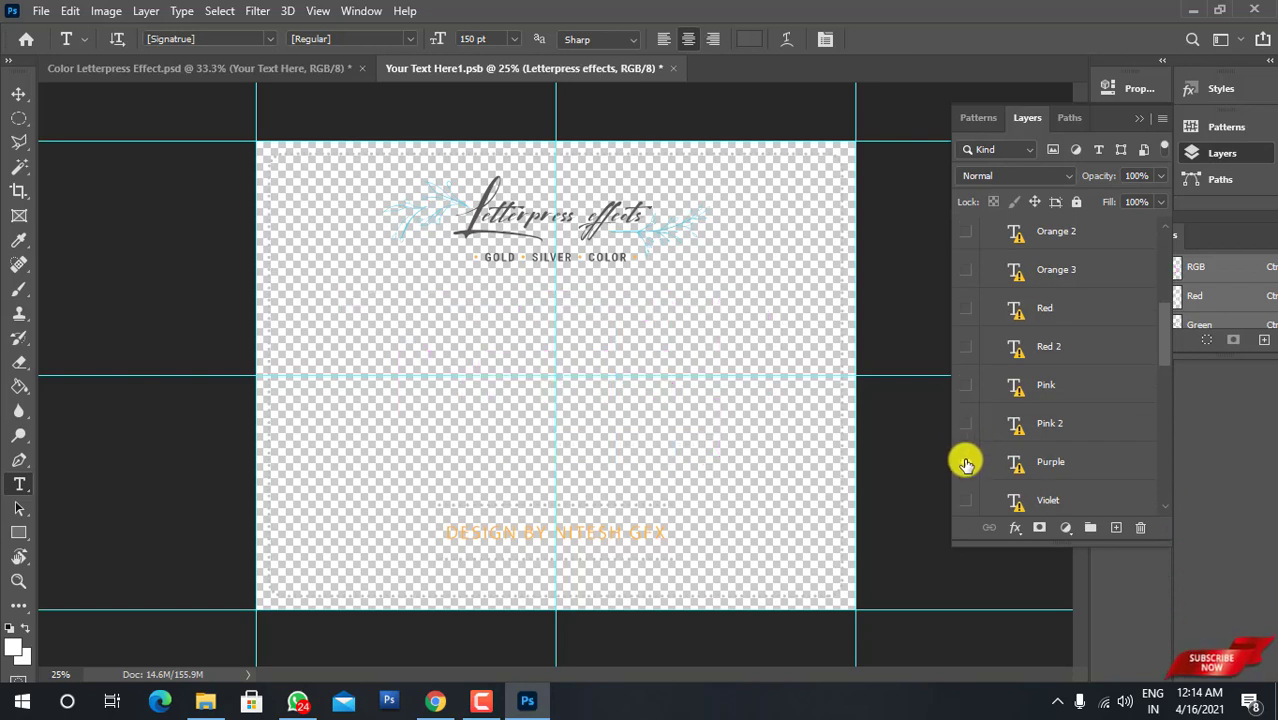
{"action": "left_click", "coordinate": [966, 462]}
{"action": "scroll", "coordinate": [966, 460], "scroll_direction": "down", "scroll_amount": 1}
{"action": "left_click", "coordinate": [966, 450]}
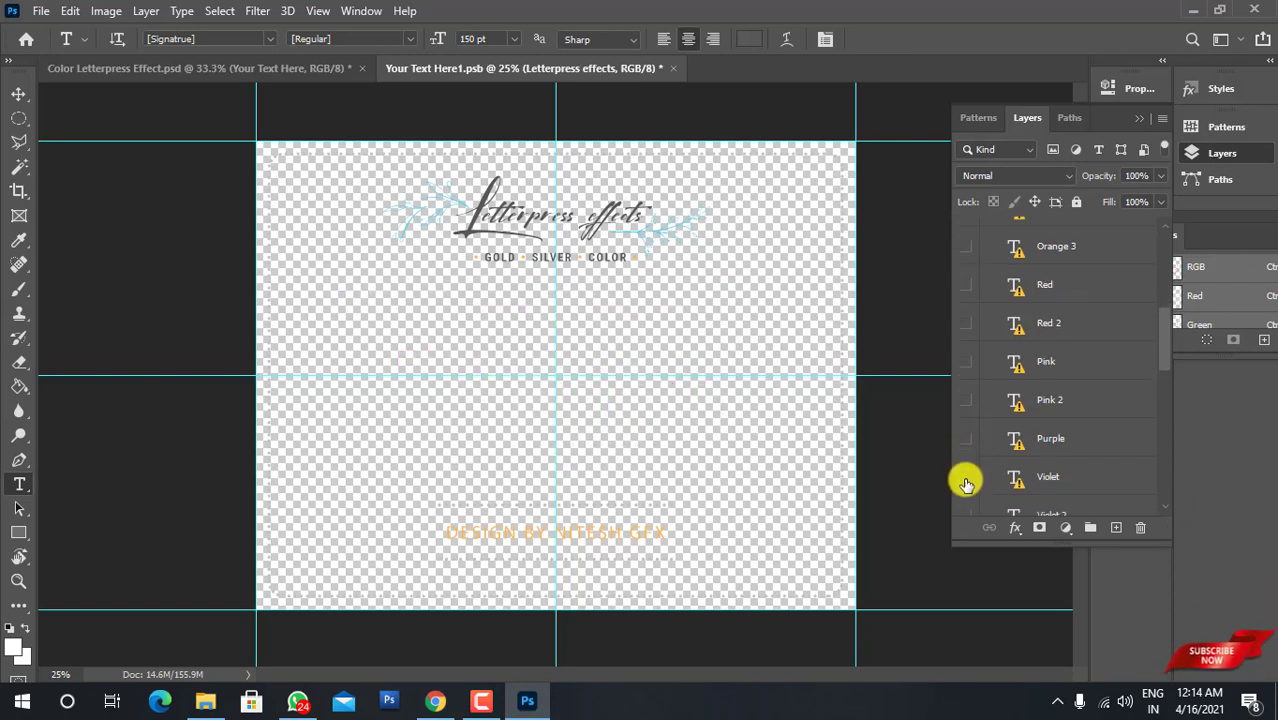
Preview the Violet and Violet 2 text layers one at a time, hiding each again
{"action": "left_click", "coordinate": [966, 480]}
{"action": "scroll", "coordinate": [964, 470], "scroll_direction": "down", "scroll_amount": 1}
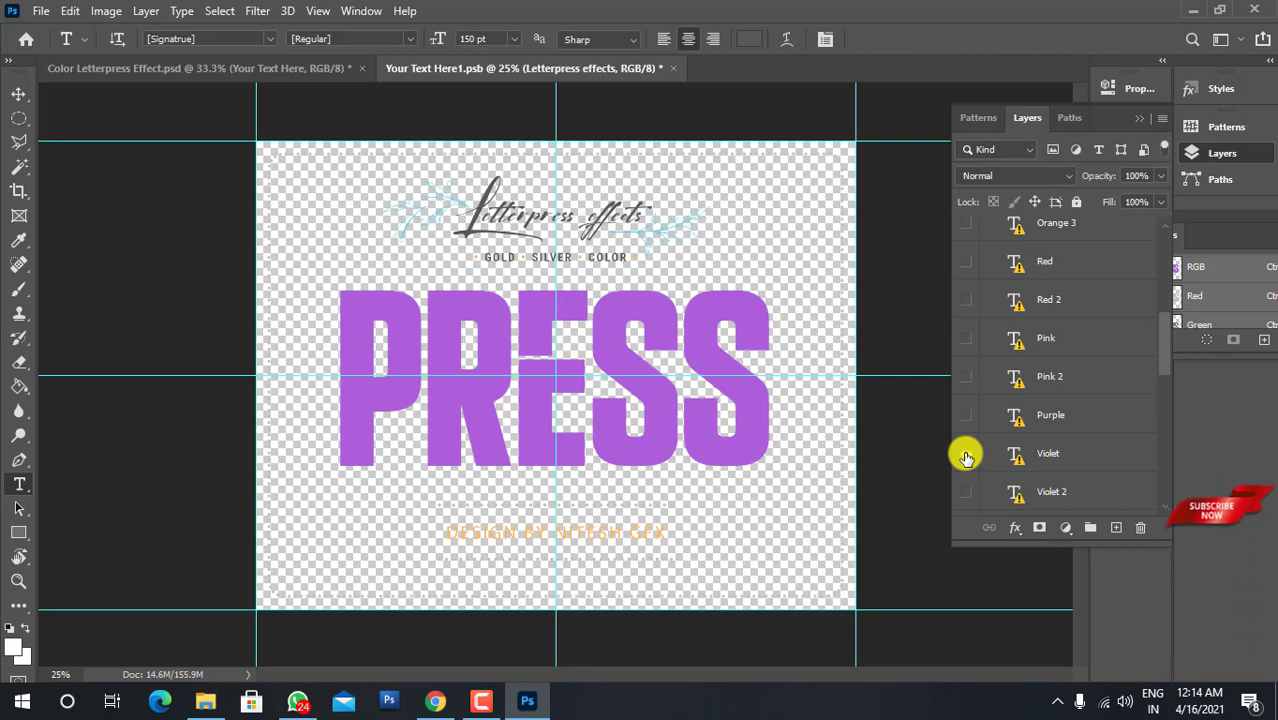
{"action": "left_click", "coordinate": [966, 491]}
{"action": "left_click", "coordinate": [966, 453]}
{"action": "scroll", "coordinate": [970, 482], "scroll_direction": "down", "scroll_amount": 1}
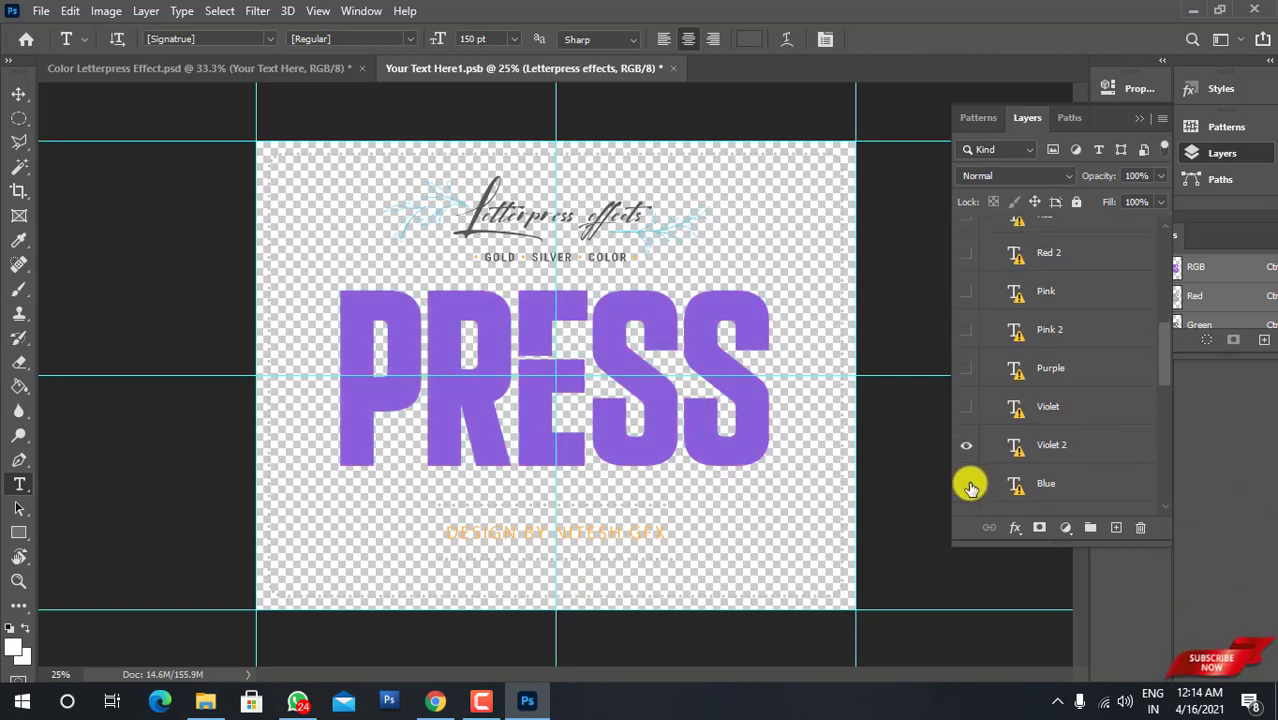
{"action": "left_click", "coordinate": [968, 448]}
Hide the Blue text layer and preview Blue 2 in its place
{"action": "scroll", "coordinate": [975, 460], "scroll_direction": "down", "scroll_amount": 3}
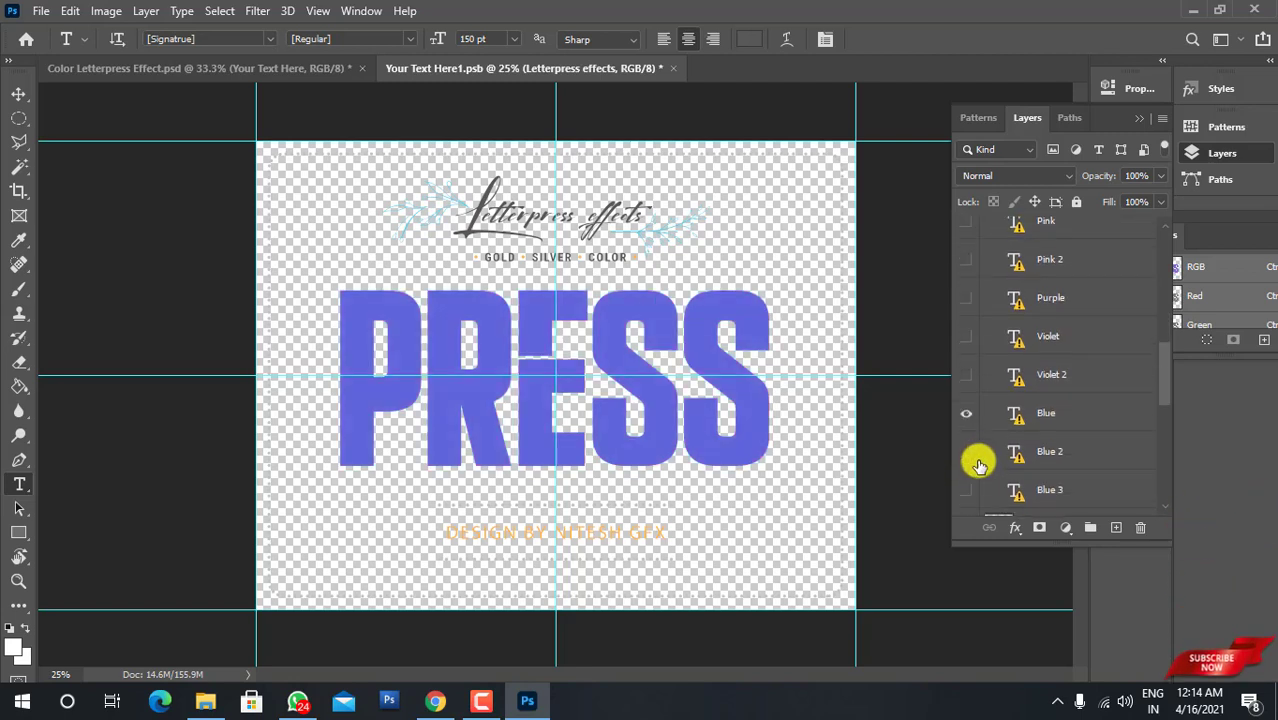
{"action": "left_click", "coordinate": [964, 397]}
{"action": "left_click", "coordinate": [964, 428]}
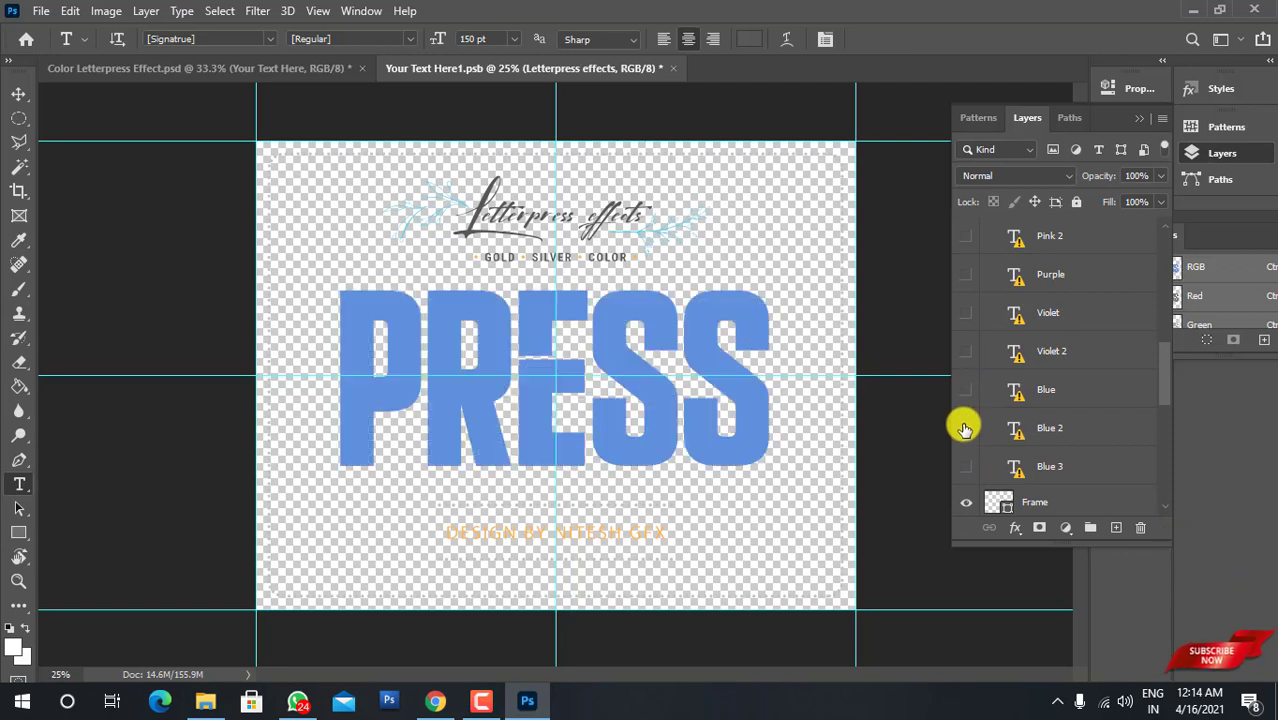
Go back through the Violet 2, Violet and Purple text layers, leaving only Purple visible
{"action": "left_click", "coordinate": [964, 352]}
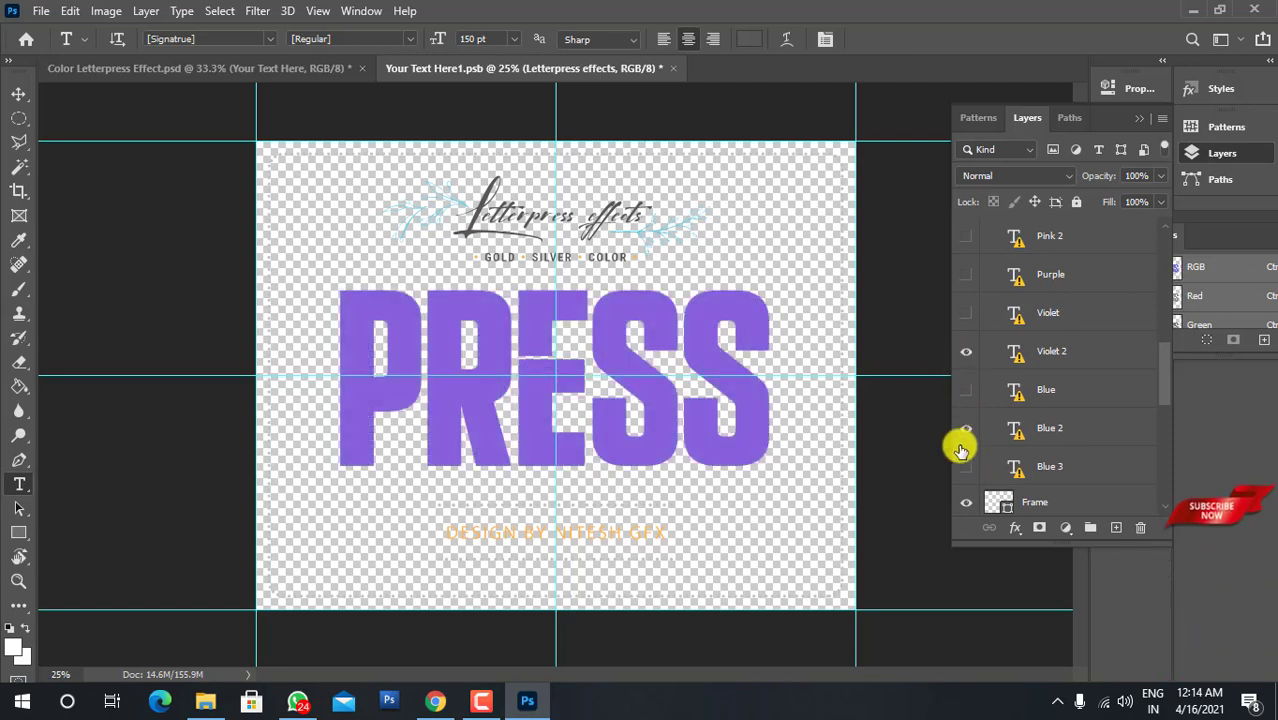
{"action": "left_click", "coordinate": [965, 430]}
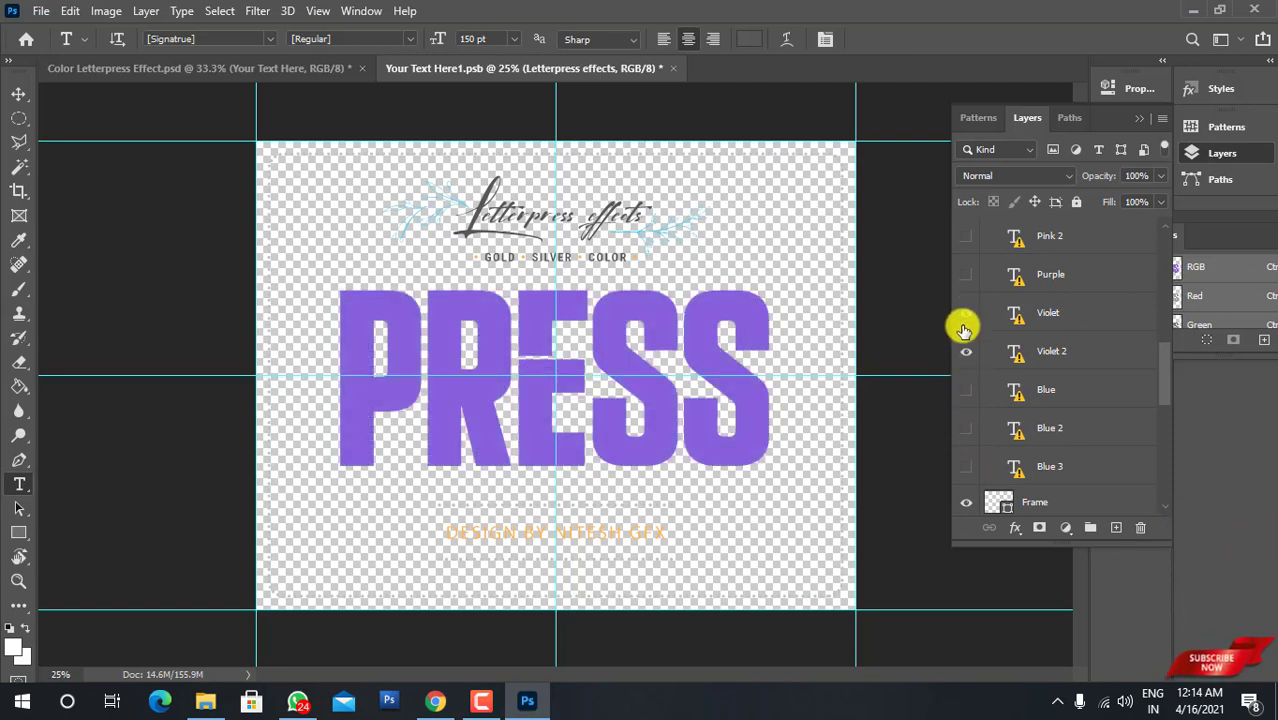
{"action": "left_click", "coordinate": [965, 350]}
{"action": "left_click", "coordinate": [966, 274]}
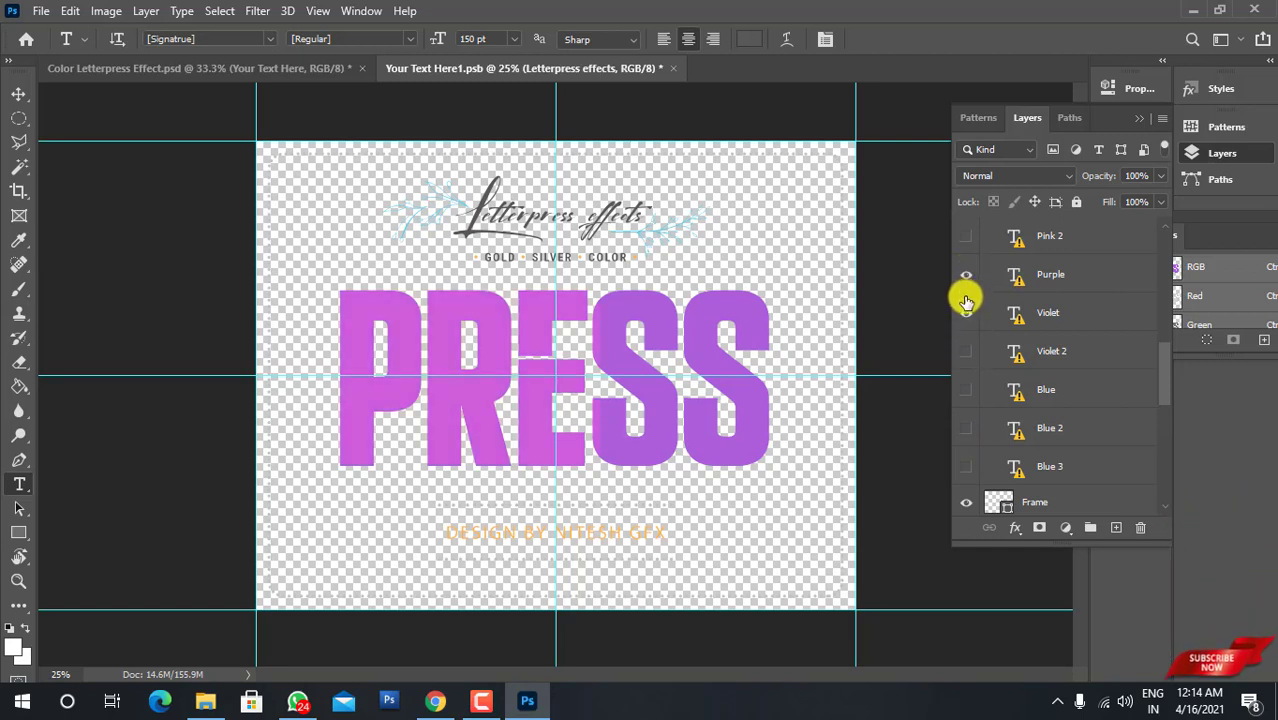
{"action": "scroll", "coordinate": [966, 305], "scroll_direction": "up", "scroll_amount": 1}
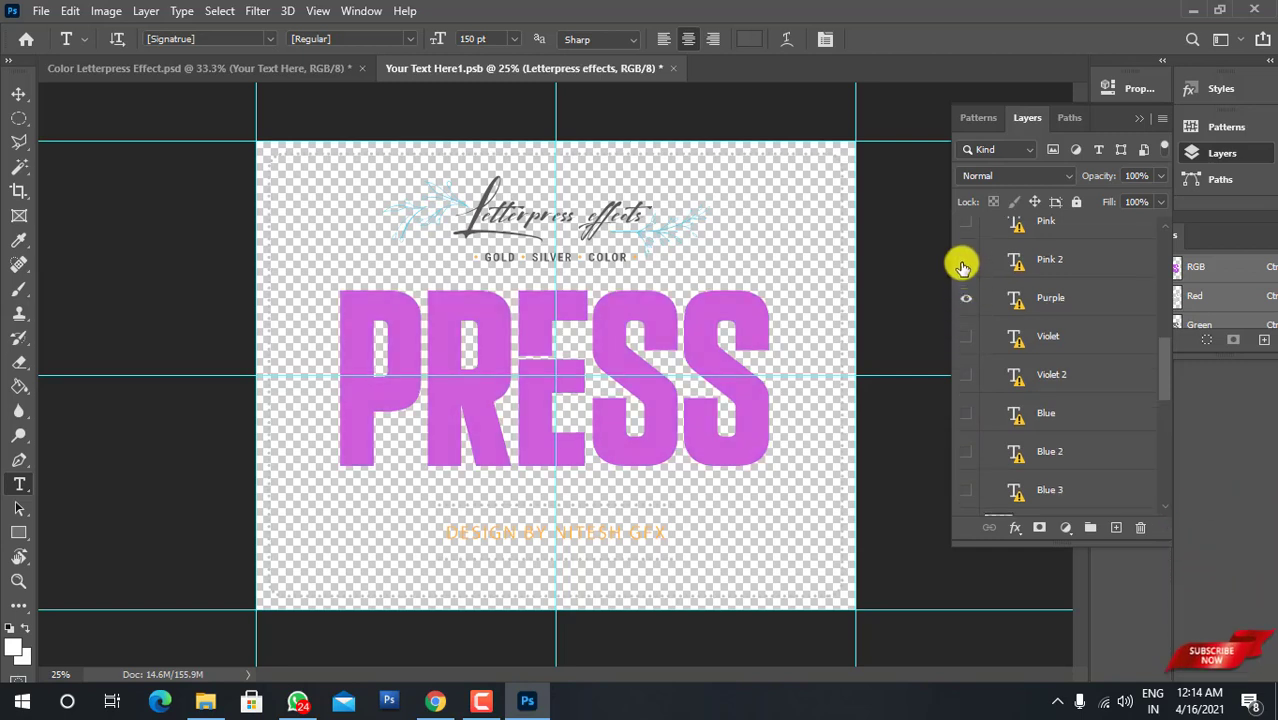
Preview Pink 2 in place of Purple and make Pink the only visible color text layer
{"action": "left_click", "coordinate": [965, 261]}
{"action": "left_click", "coordinate": [966, 290]}
{"action": "scroll", "coordinate": [965, 288], "scroll_direction": "up", "scroll_amount": 1}
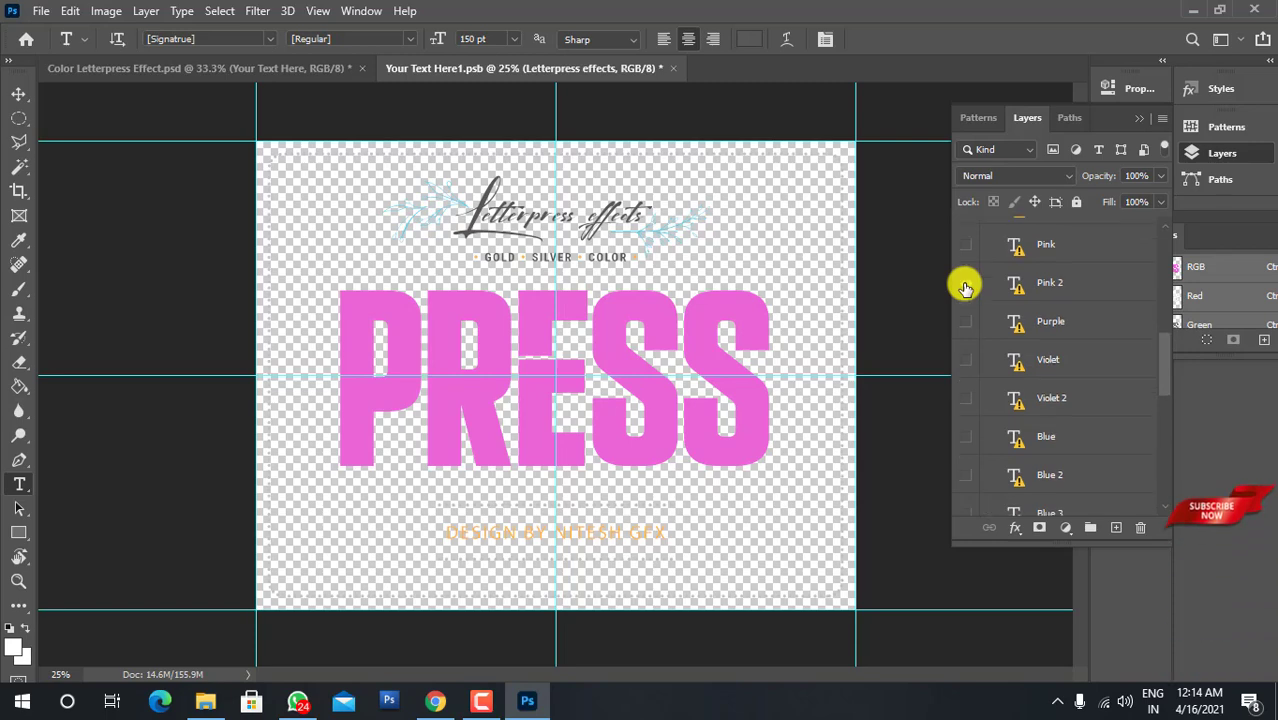
{"action": "left_click", "coordinate": [966, 245]}
{"action": "left_click", "coordinate": [966, 284]}
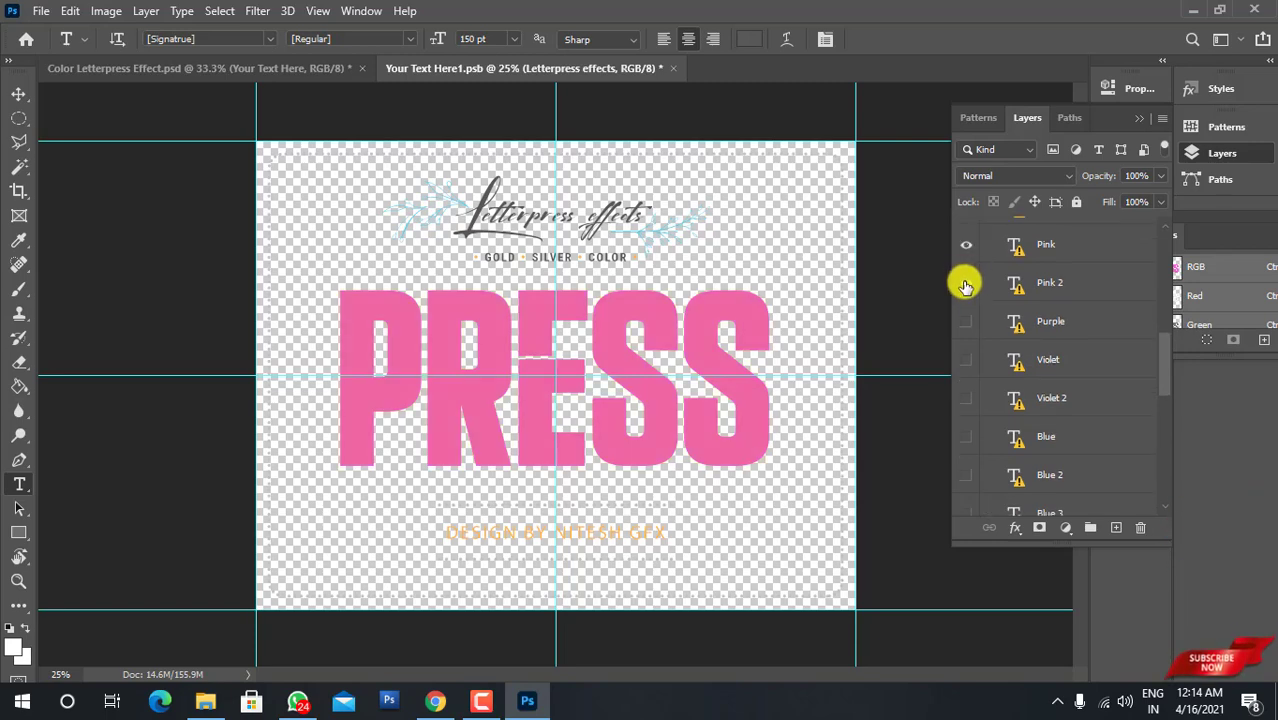
Save and close Your Text Here1.psb to apply the Pink variant, and check the whole letterpress design
{"action": "left_click", "coordinate": [673, 68]}
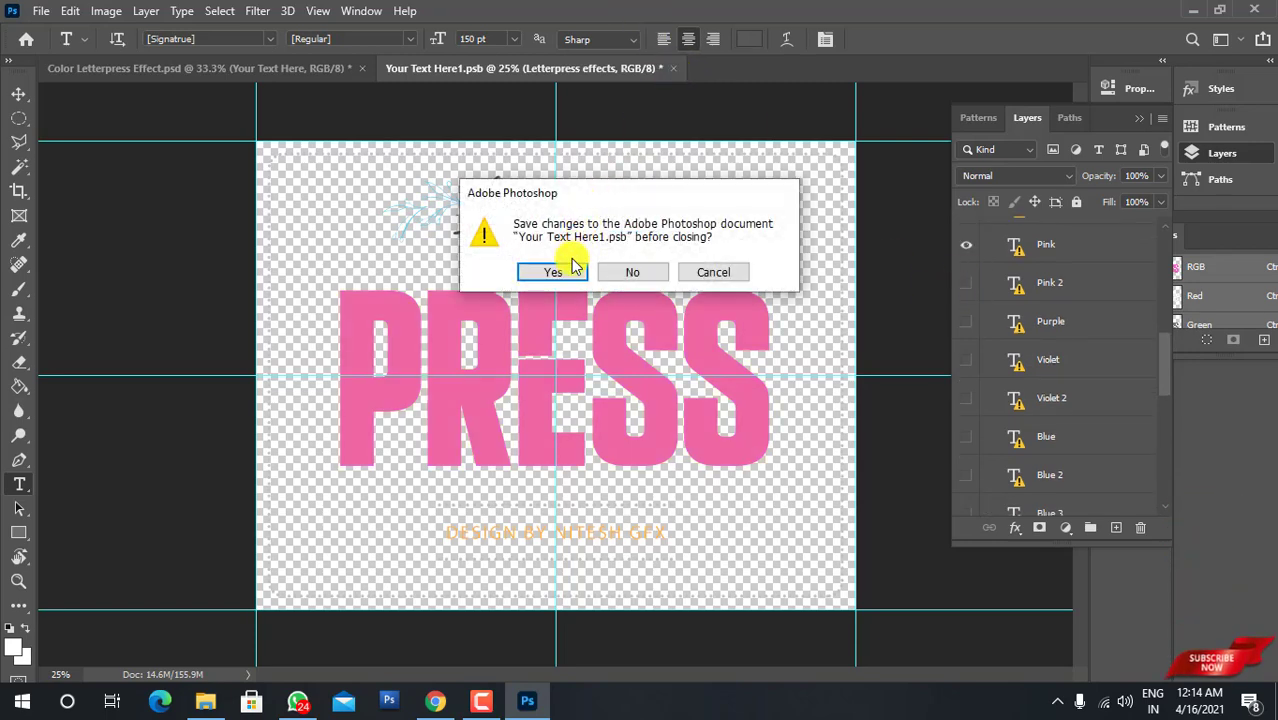
{"action": "left_click", "coordinate": [552, 273]}
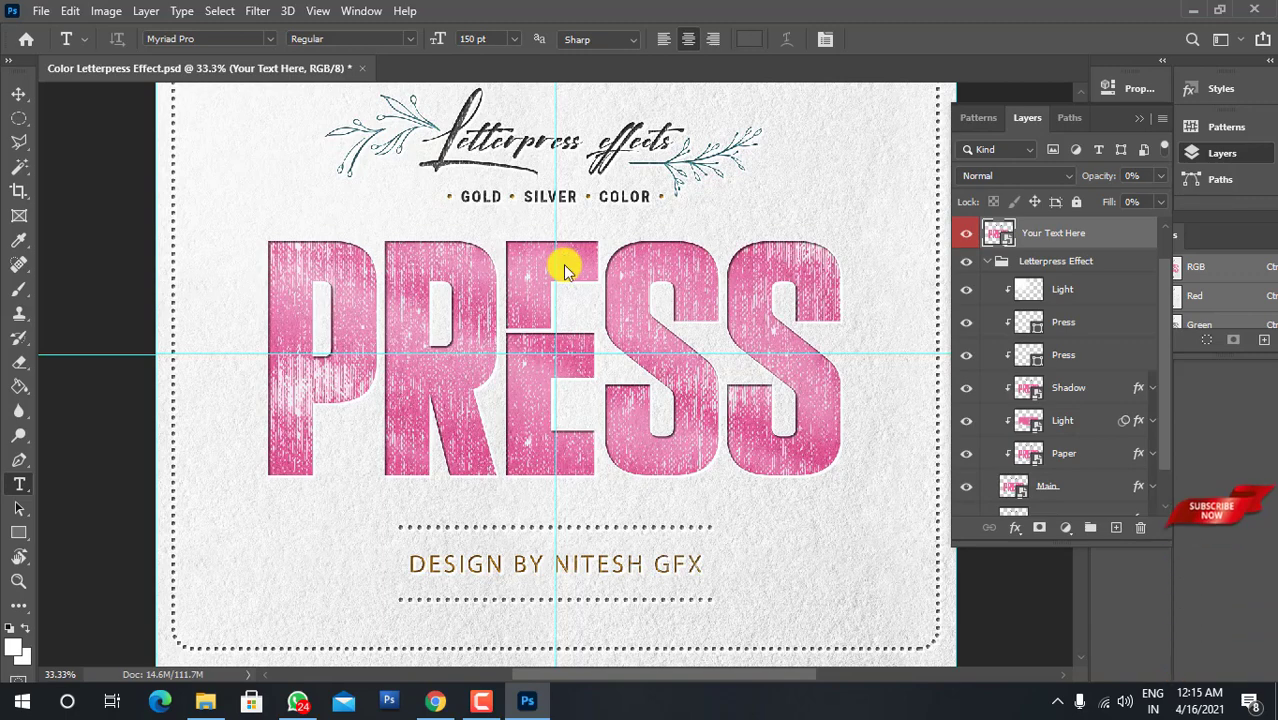
{"action": "scroll", "coordinate": [533, 337], "scroll_direction": "down", "scroll_amount": 3}
{"action": "scroll", "coordinate": [570, 330], "scroll_direction": "up", "scroll_amount": 4}
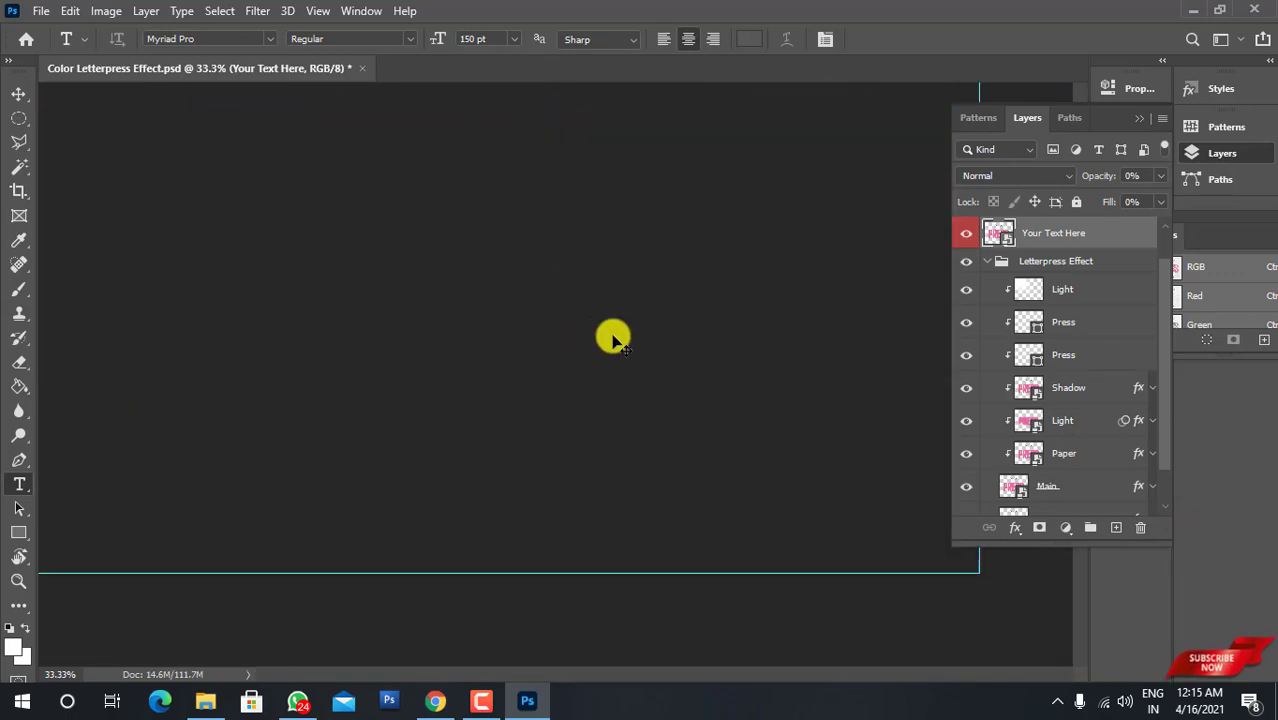
{"action": "key", "text": "ctrl+minus"}
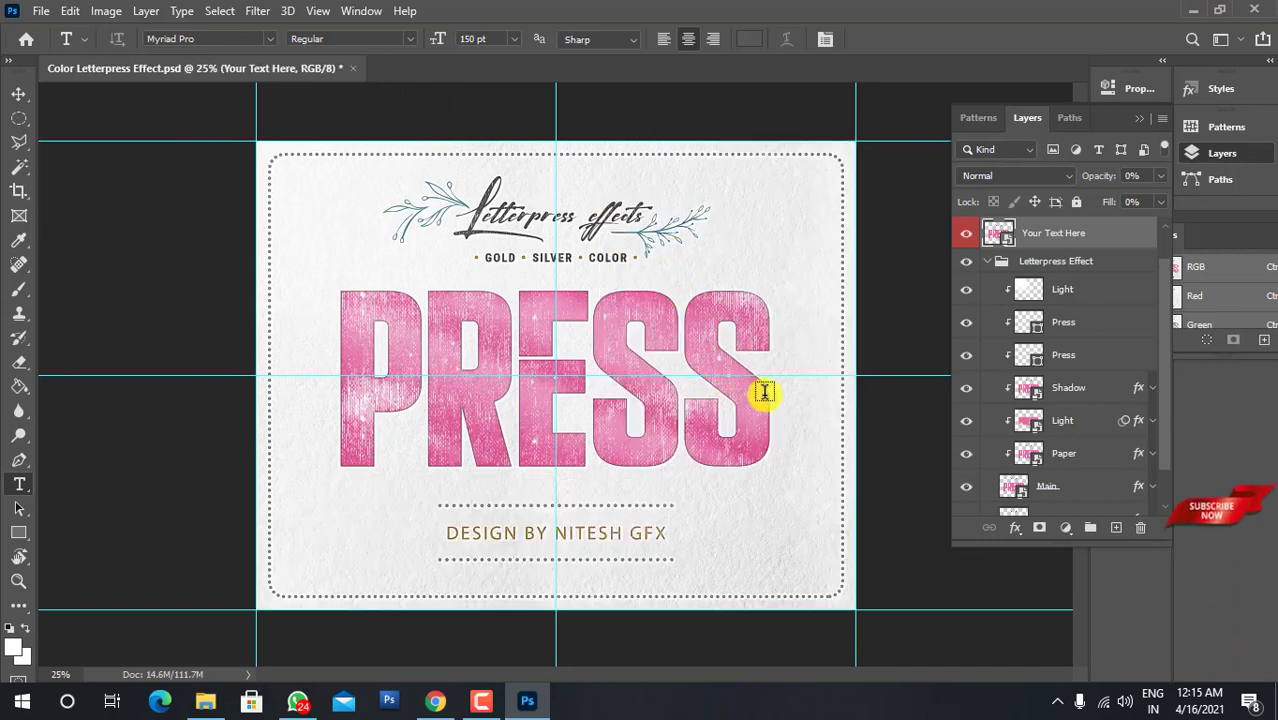
Close Color Letterpress Effect.psd without saving the changes
{"action": "left_click", "coordinate": [344, 68]}
{"action": "left_click", "coordinate": [622, 270]}
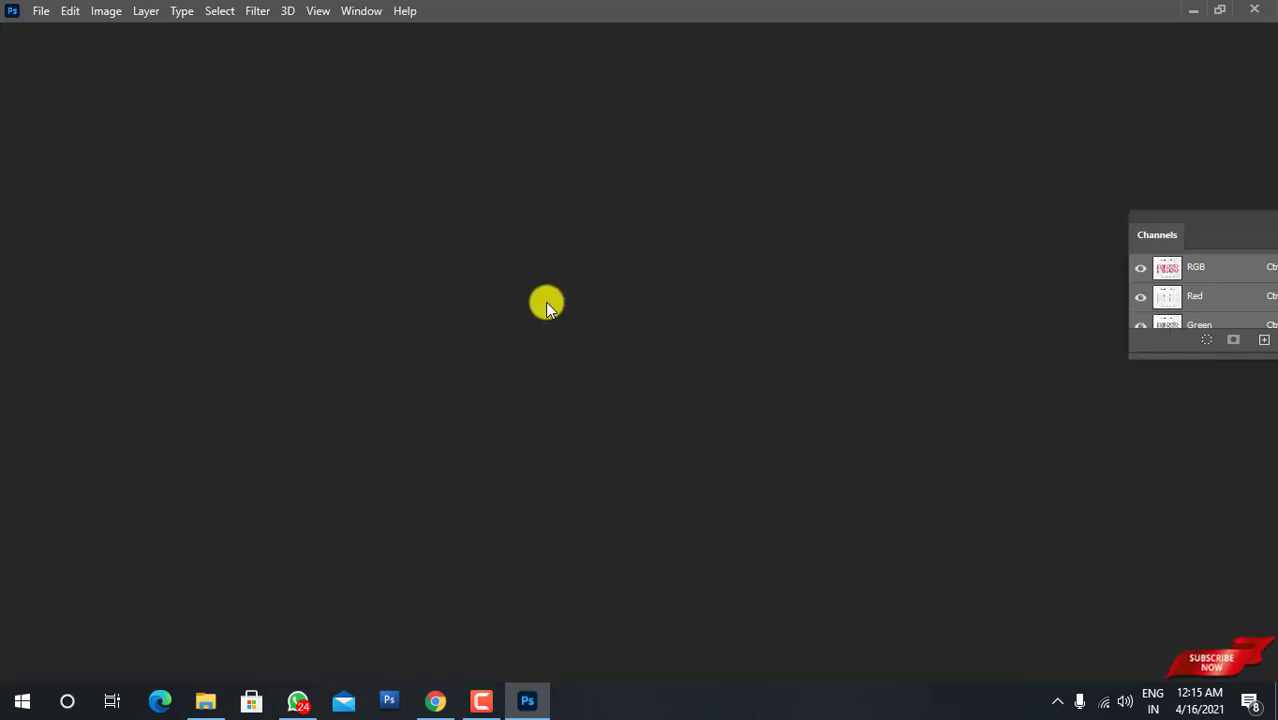
Switch to File Explorer and open the folder 2 - Metal Effect - Ready to use in the letterpress pack
{"action": "left_click", "coordinate": [198, 705]}
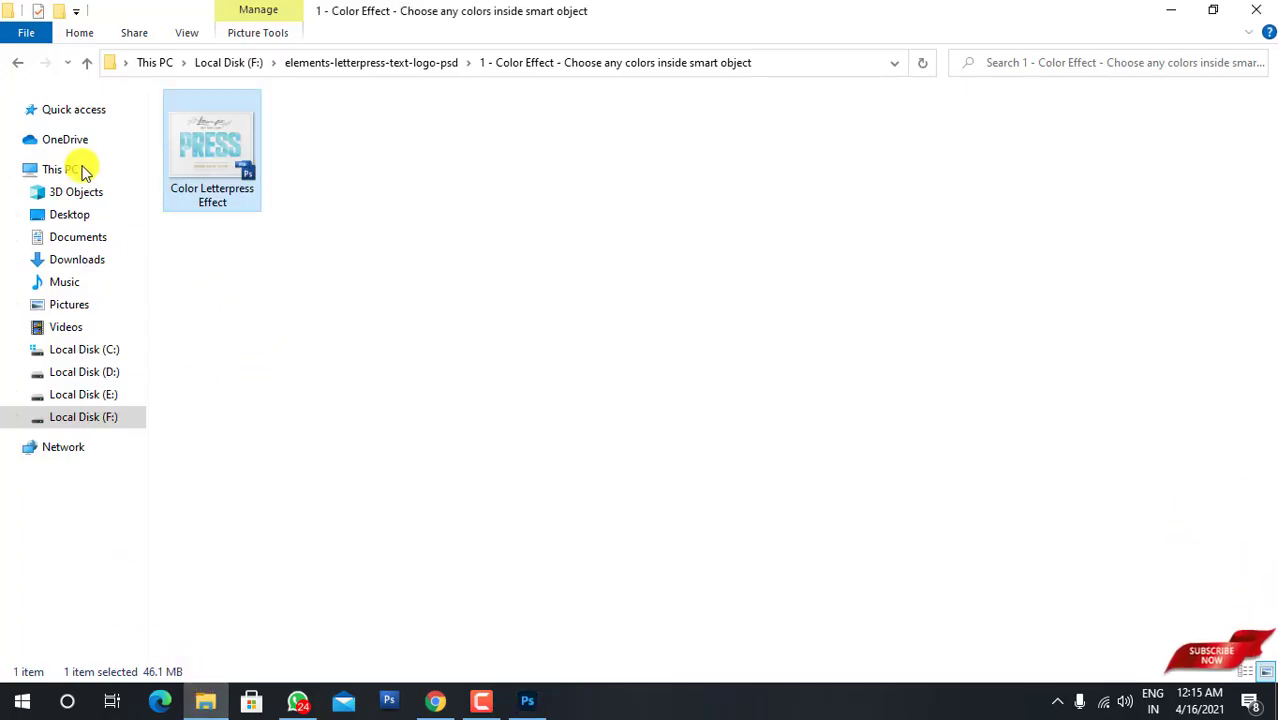
{"action": "left_click", "coordinate": [16, 63]}
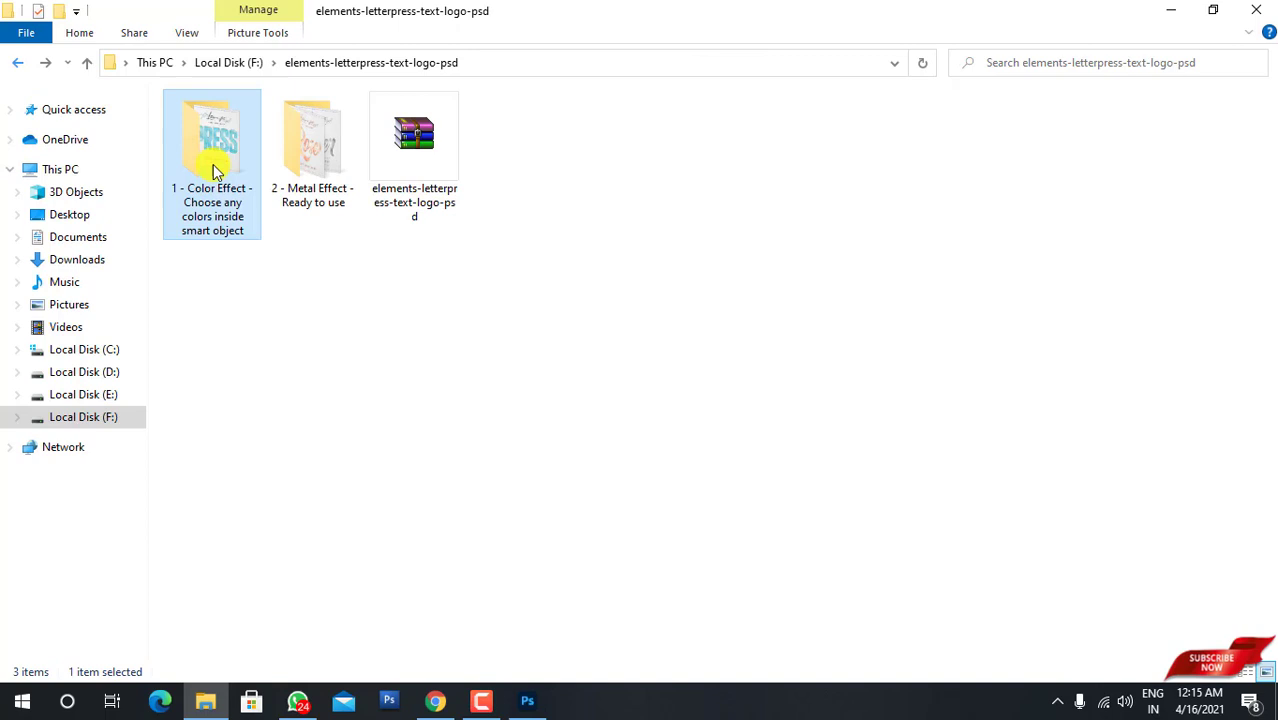
{"action": "double_click", "coordinate": [305, 158]}
{"action": "left_click", "coordinate": [240, 212]}
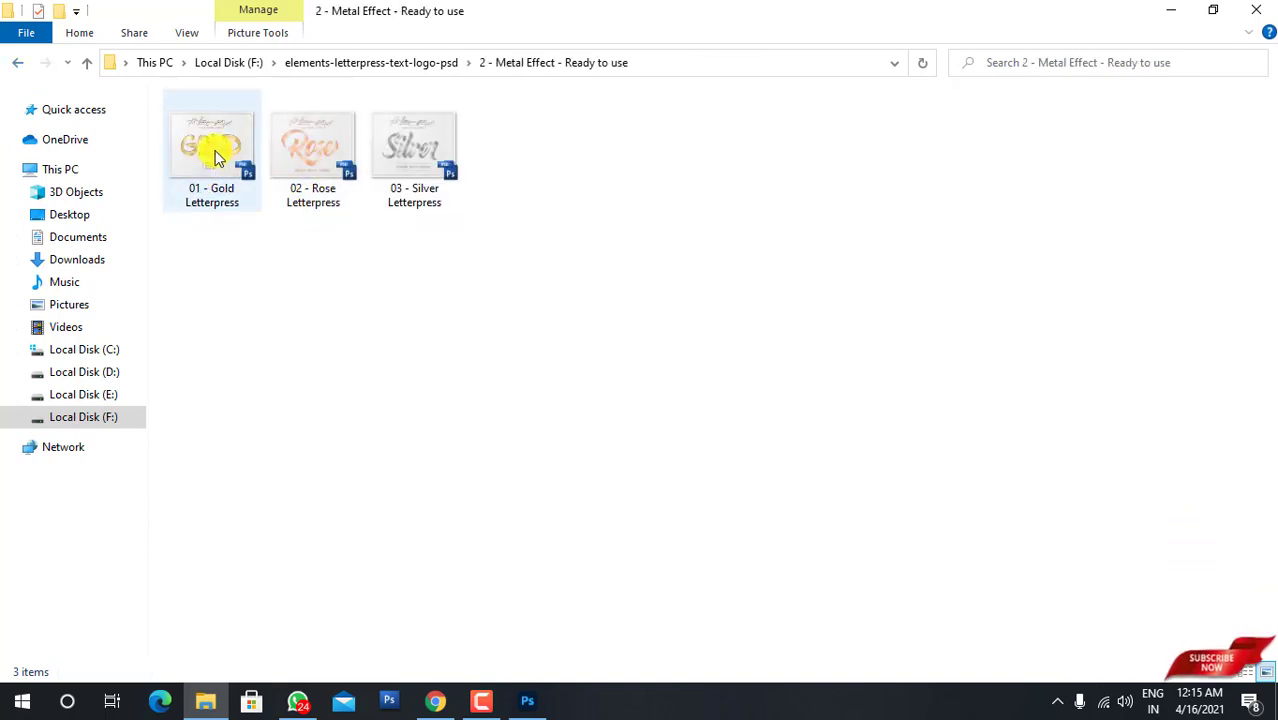
Open the 01 - Gold Letterpress file from the Metal Effect folder in Photoshop
{"action": "left_click_drag", "start_coordinate": [200, 274], "coordinate": [455, 112]}
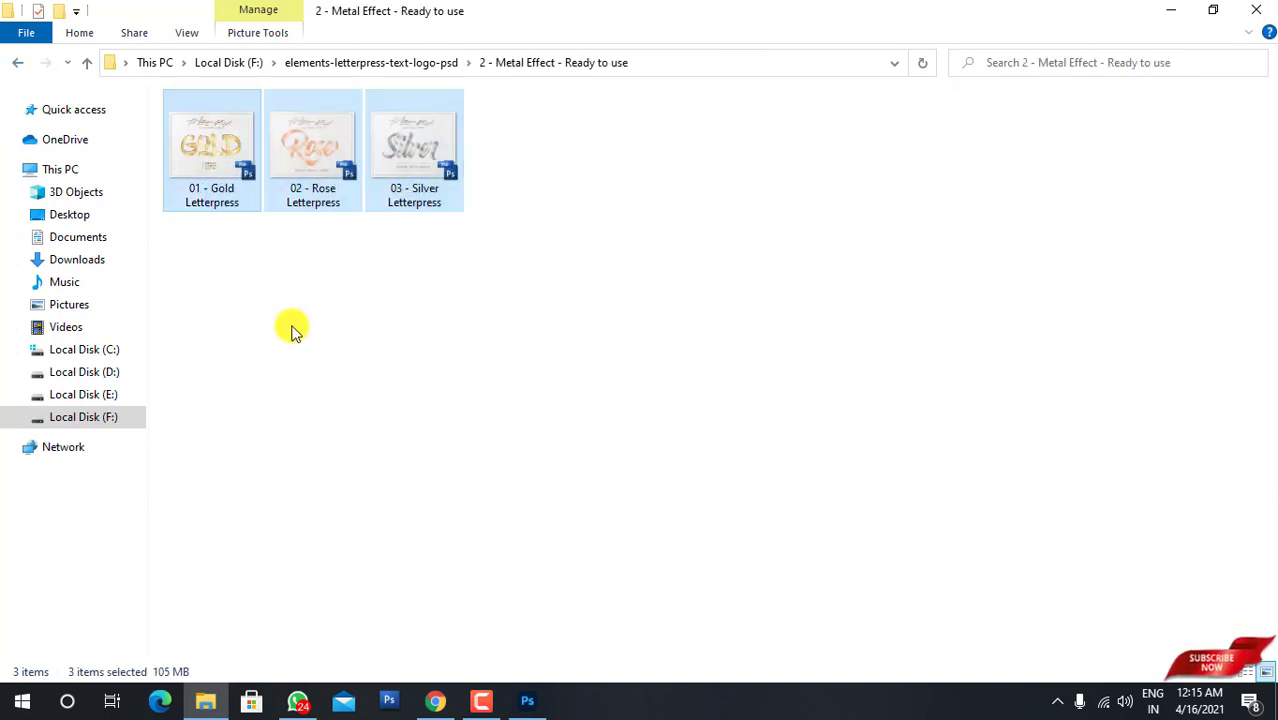
{"action": "left_click", "coordinate": [262, 270]}
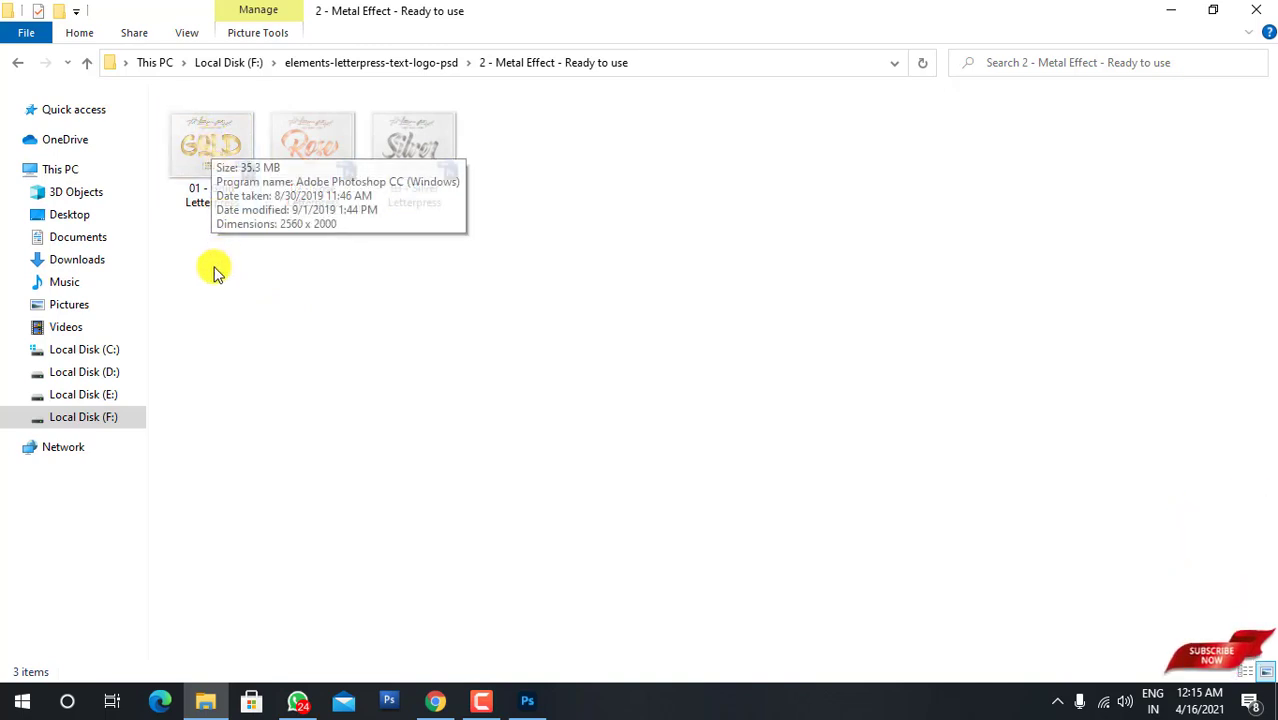
{"action": "left_click_drag", "start_coordinate": [214, 268], "coordinate": [452, 130]}
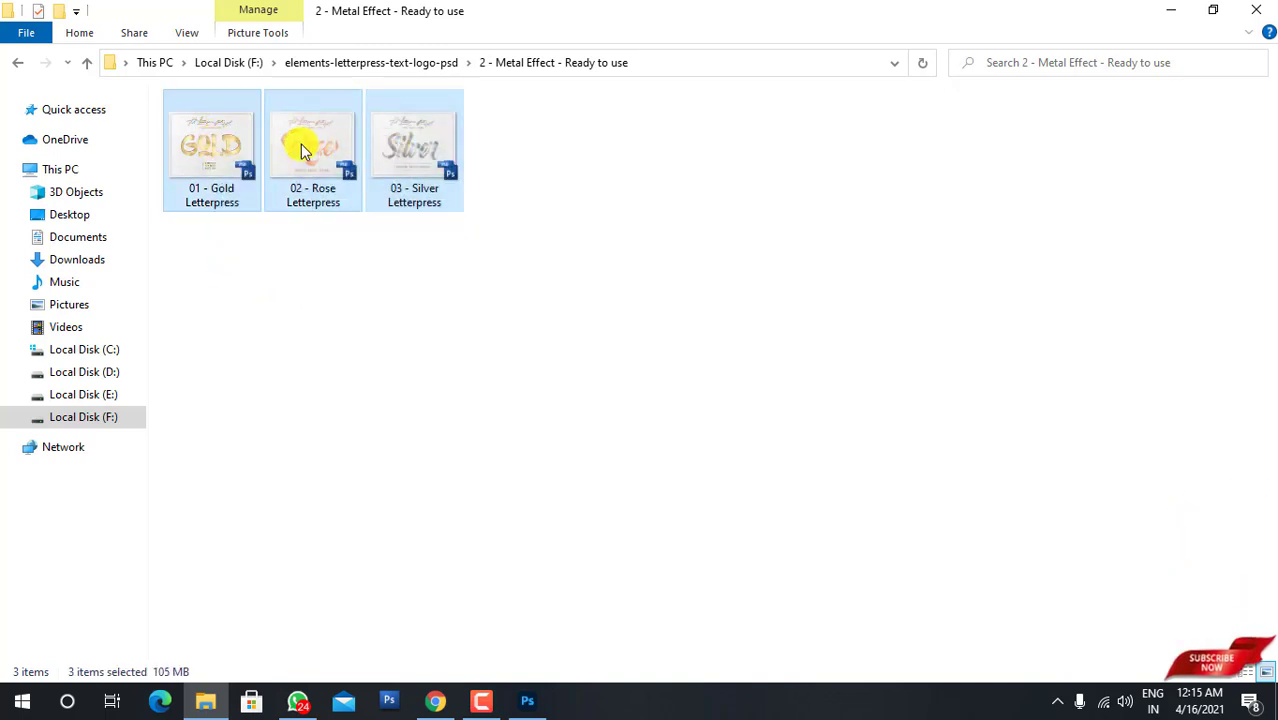
{"action": "left_click", "coordinate": [216, 152]}
{"action": "left_click_drag", "start_coordinate": [214, 157], "coordinate": [558, 400]}
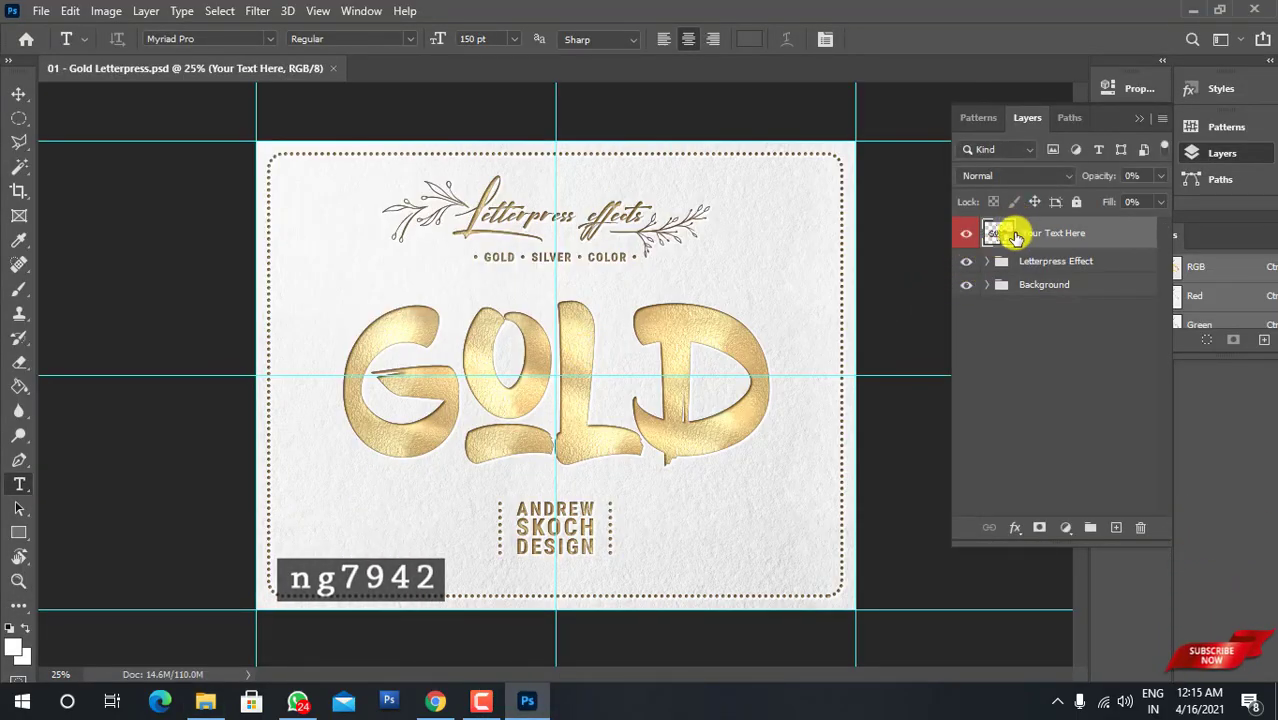
Open the Your Text Here smart object and change the main text GOLD to GFX, replacing its missing font with the default
{"action": "double_click", "coordinate": [1000, 240]}
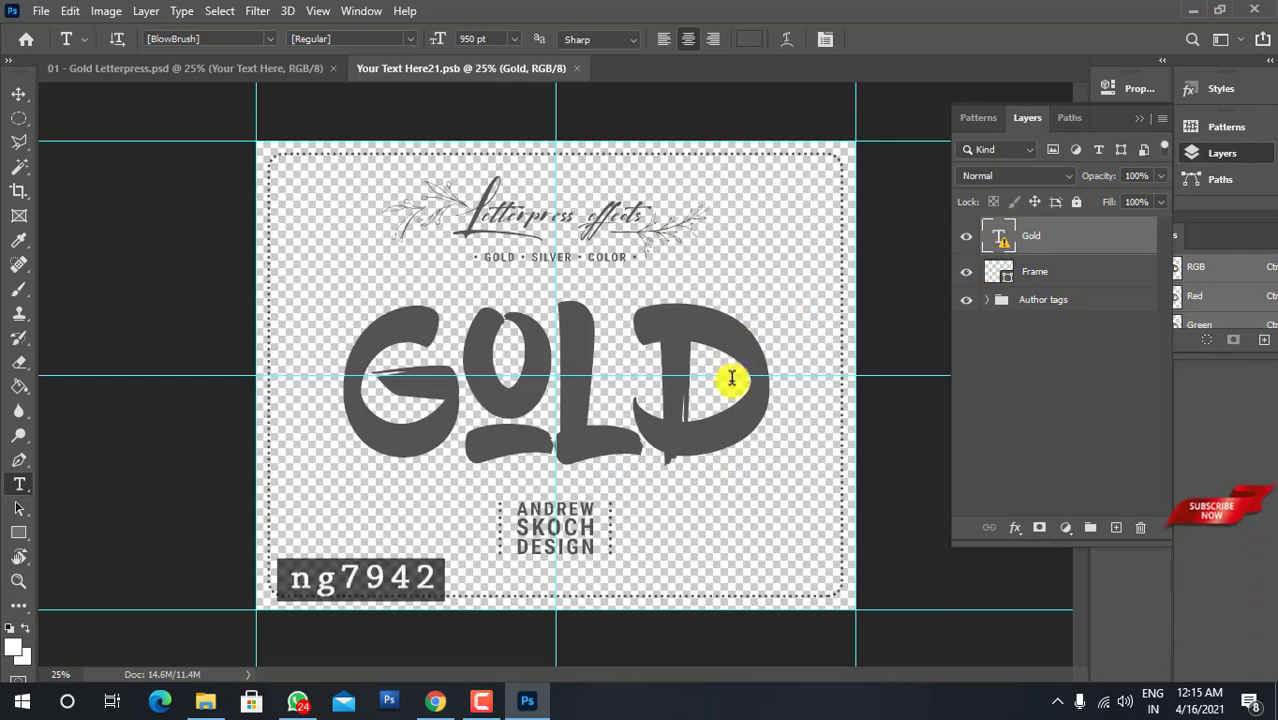
{"action": "left_click", "coordinate": [757, 374]}
{"action": "left_click", "coordinate": [783, 345]}
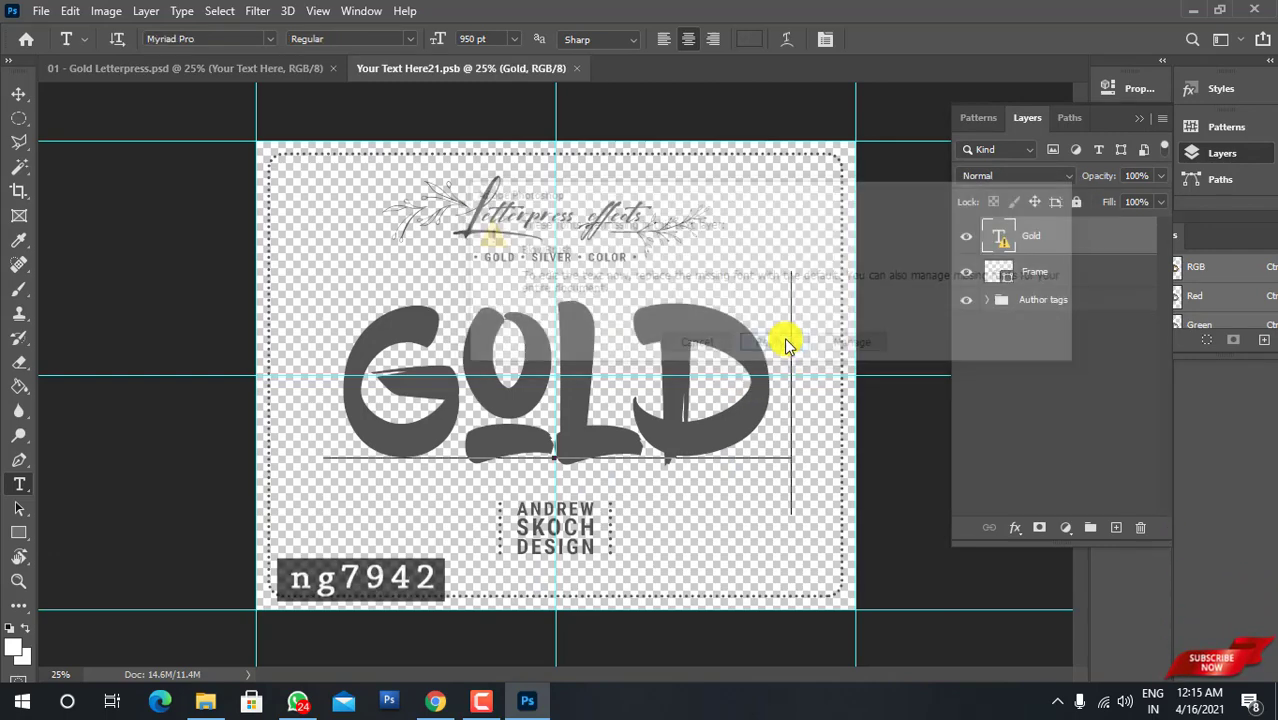
{"action": "key", "text": "BackSpace"}
{"action": "key", "text": "BackSpace"}
{"action": "key", "text": "BackSpace"}
{"action": "key", "text": "BackSpace"}
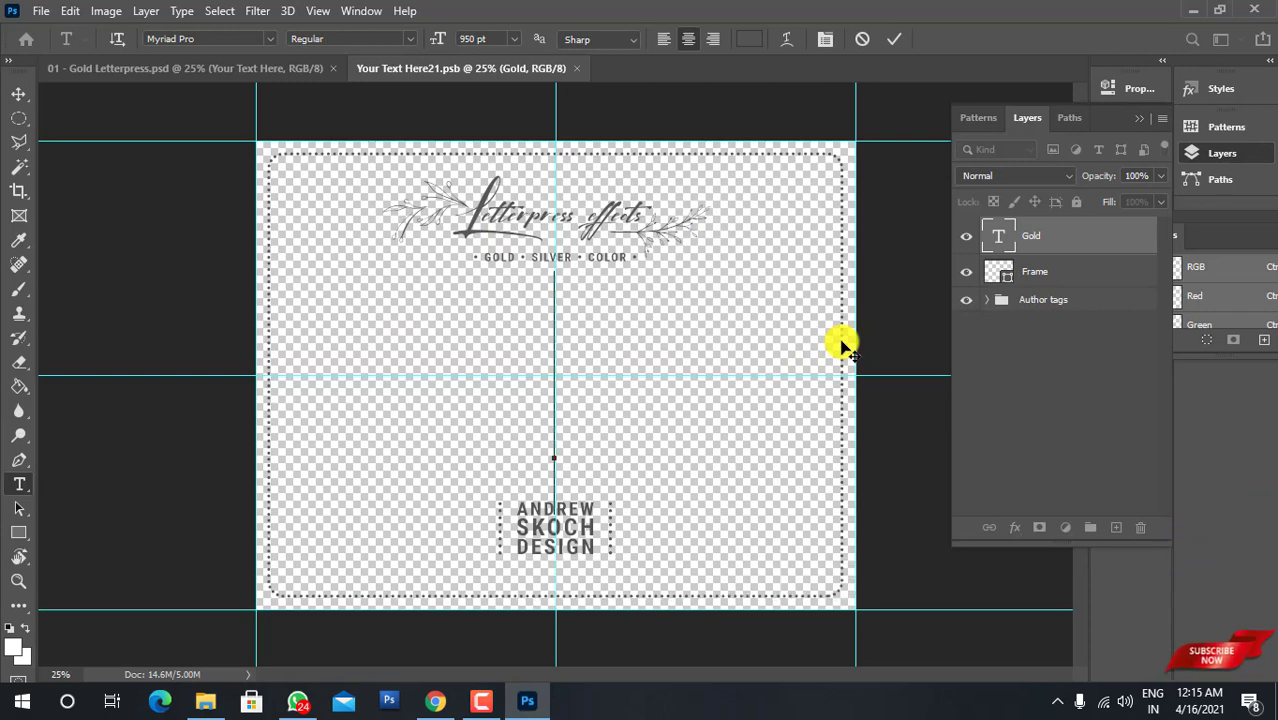
{"action": "type", "text": "GFX"}
{"action": "key", "text": "ctrl+Return"}
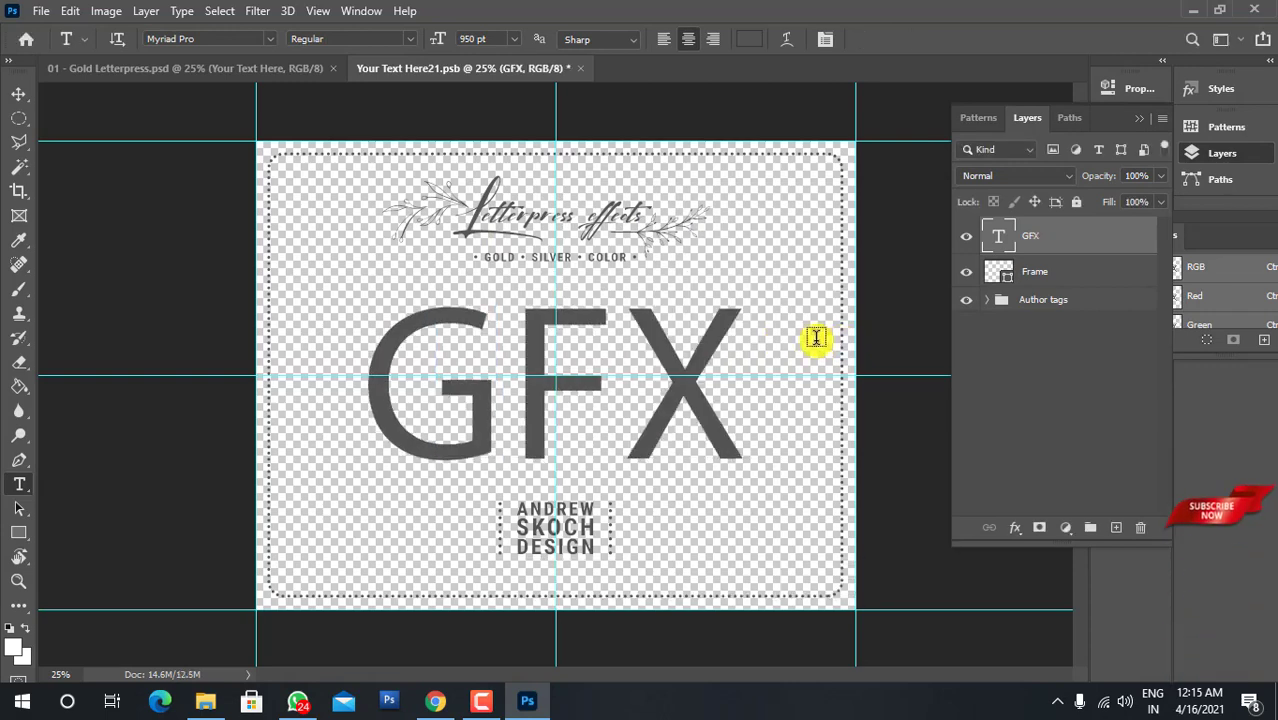
Replace the missing font in the author tag below GFX and change its first line to DESIGN BY
{"action": "left_click", "coordinate": [591, 511]}
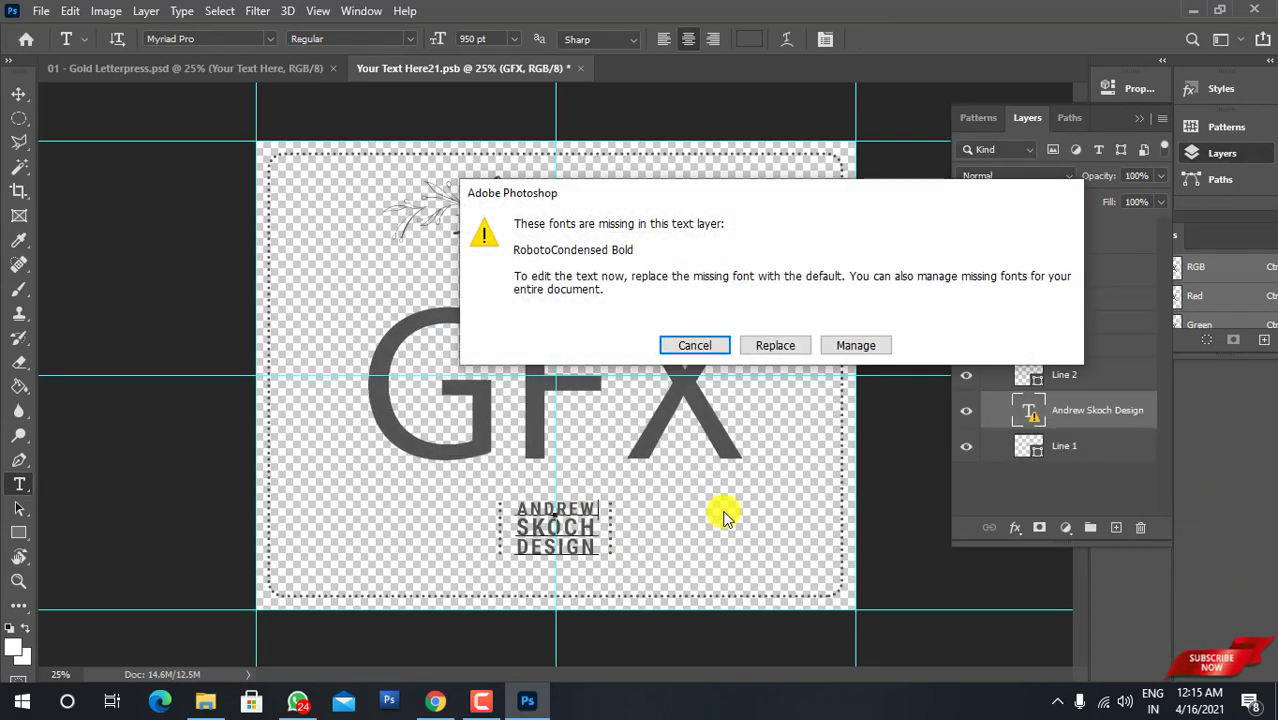
{"action": "left_click", "coordinate": [771, 344]}
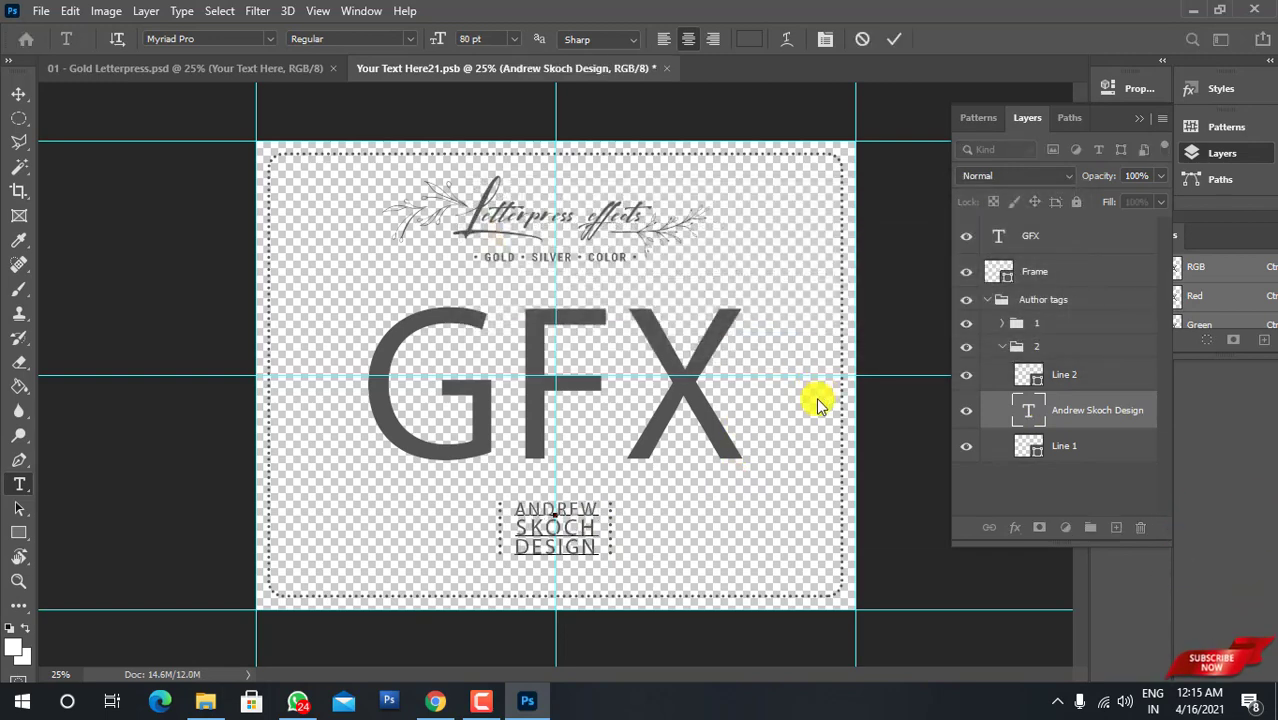
{"action": "key", "text": "BackSpace"}
{"action": "key", "text": "BackSpace"}
{"action": "key", "text": "BackSpace"}
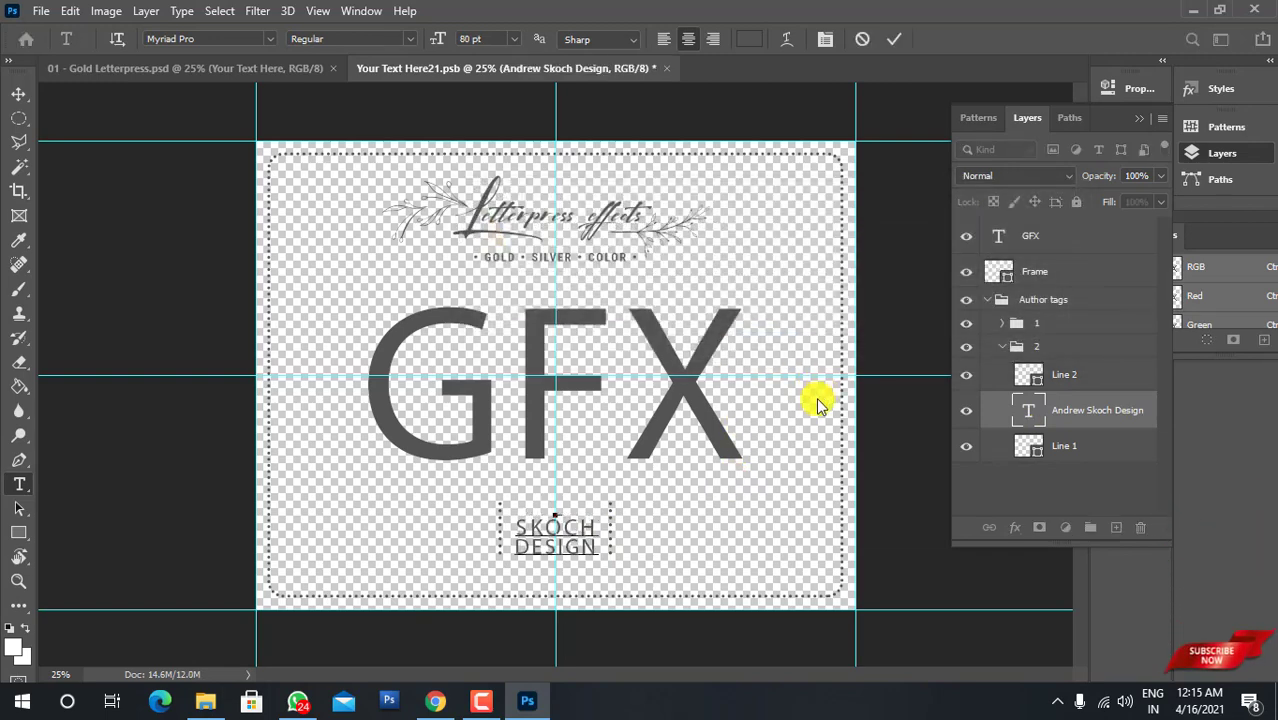
{"action": "type", "text": "DESD"}
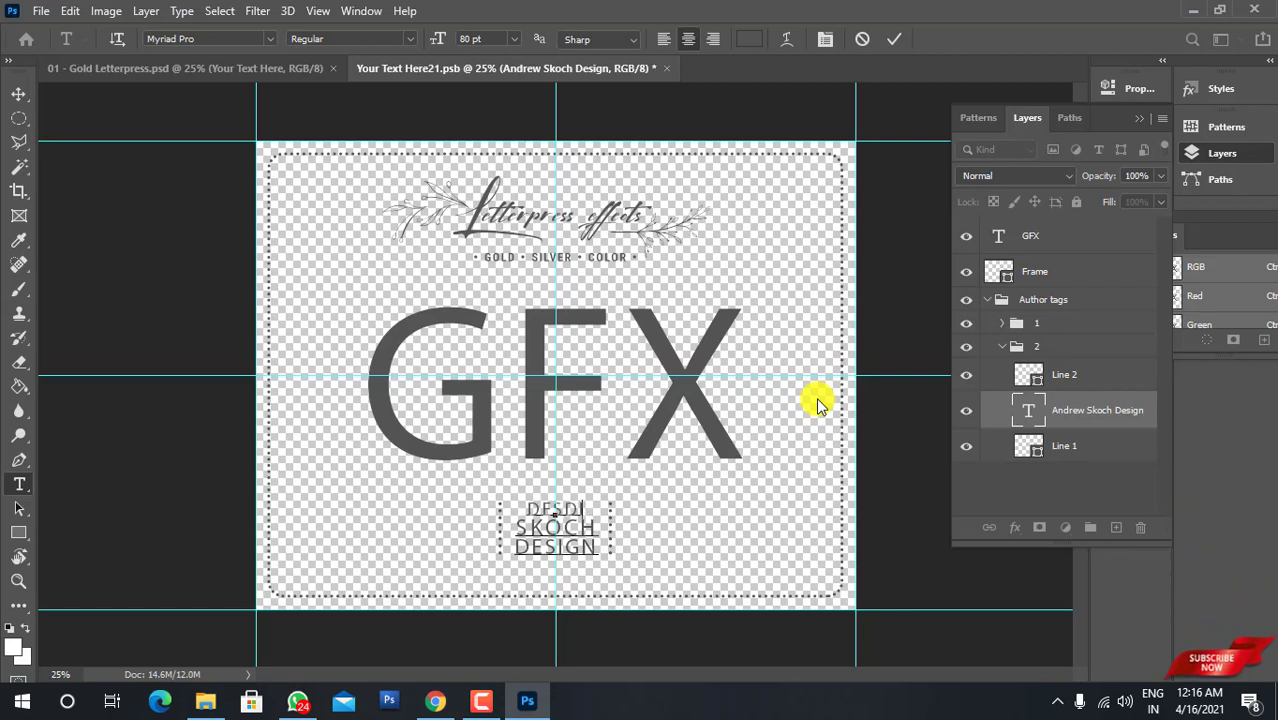
{"action": "key", "text": "BackSpace"}
{"action": "type", "text": "IGN"}
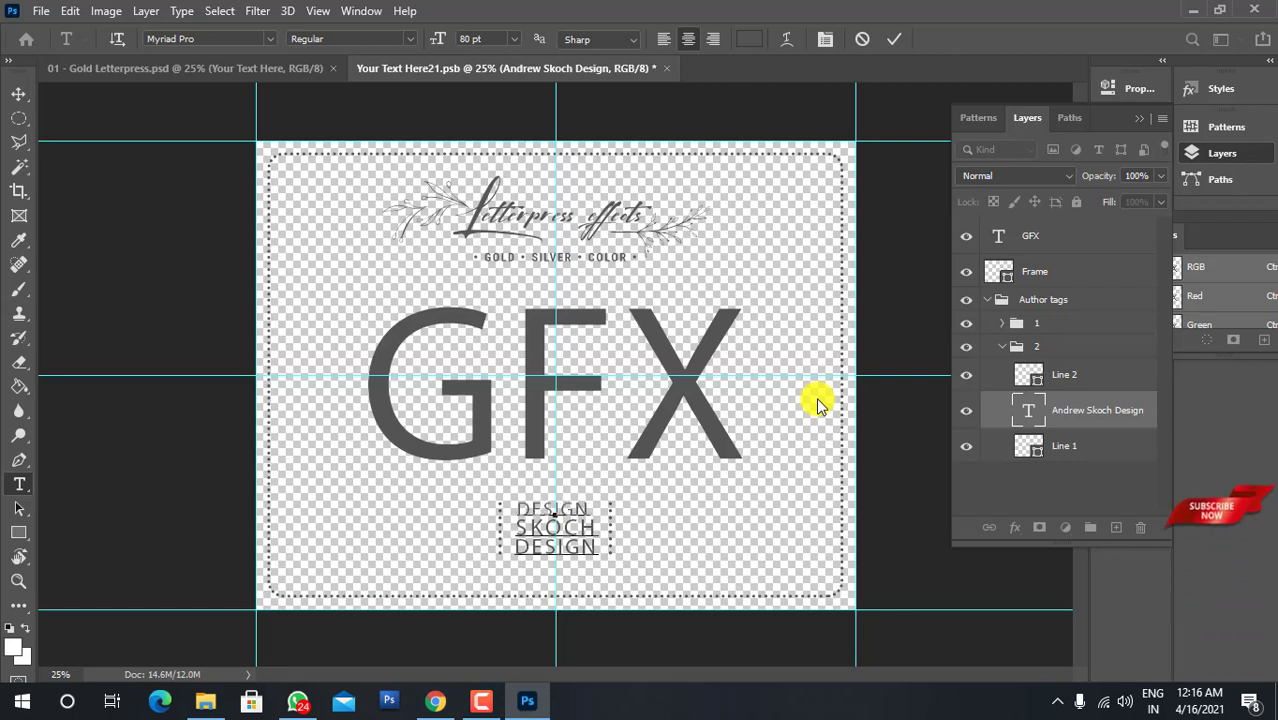
{"action": "type", "text": " BY"}
{"action": "left_click", "coordinate": [816, 397]}
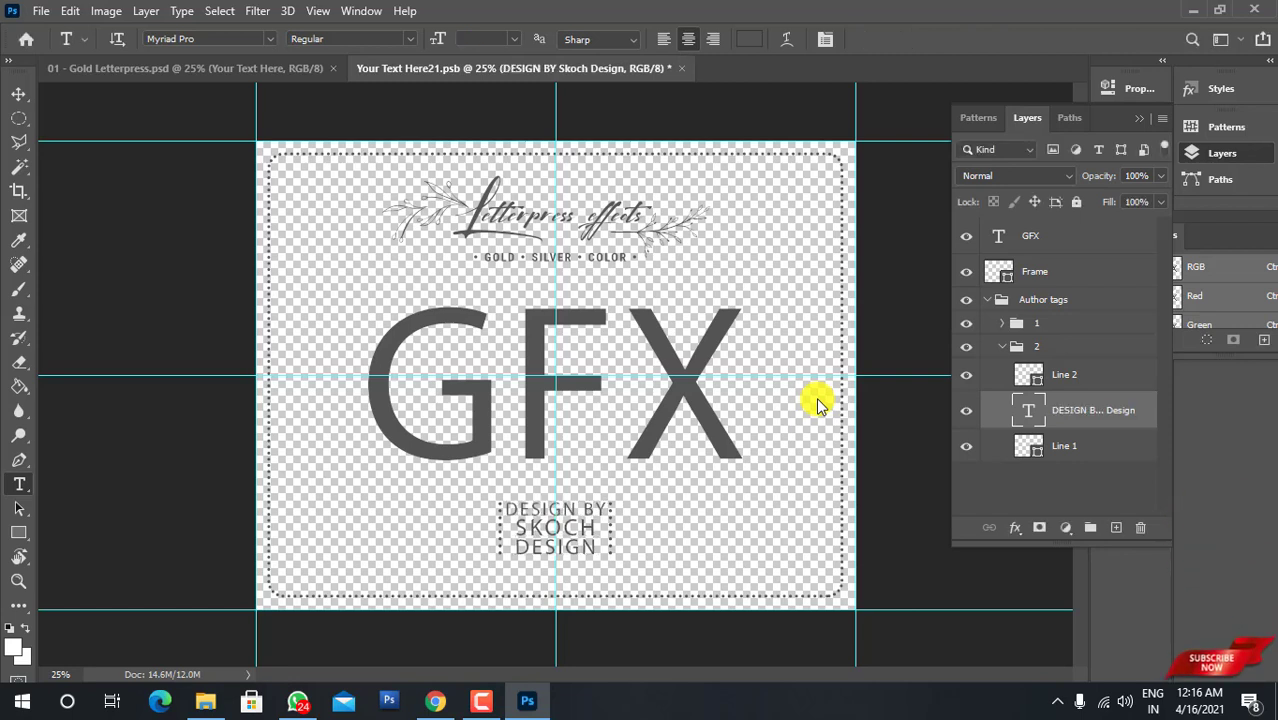
Replace the second line of the author tag with the designer's first name
{"action": "left_click", "coordinate": [593, 524]}
{"action": "key", "text": "shift+Home"}
{"action": "key", "text": "BackSpace"}
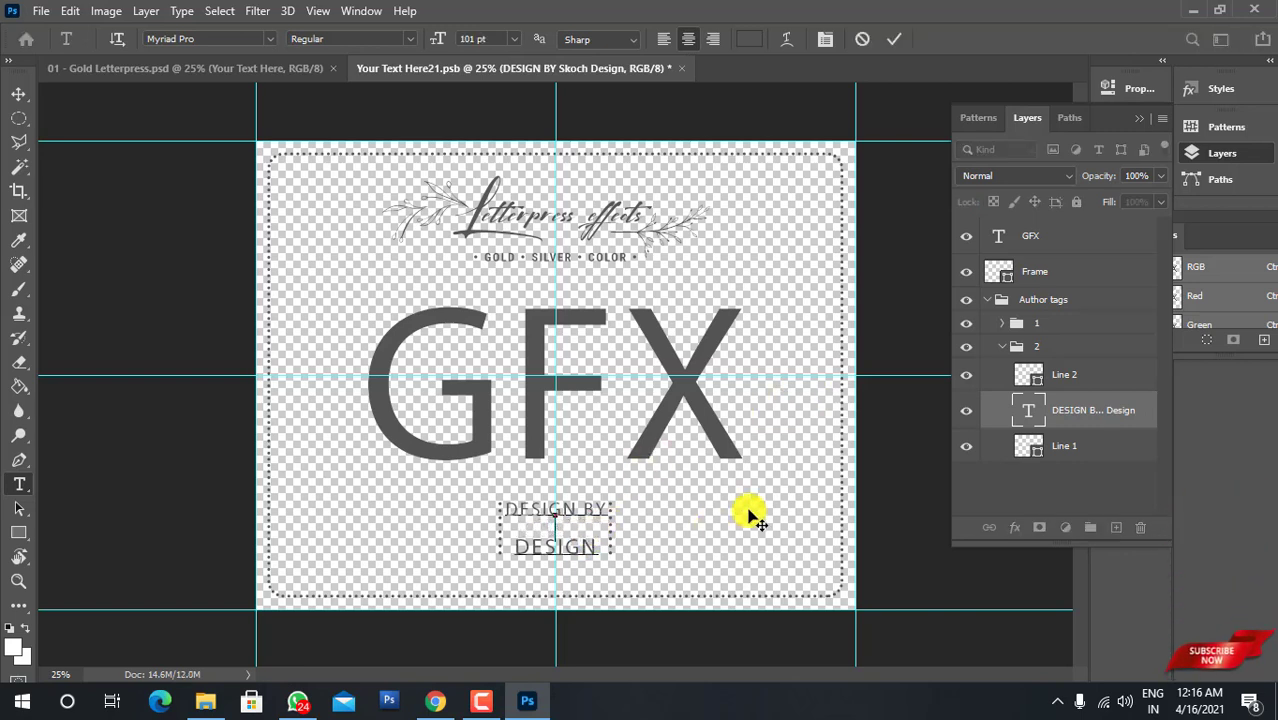
{"action": "type", "text": "NITESH"}
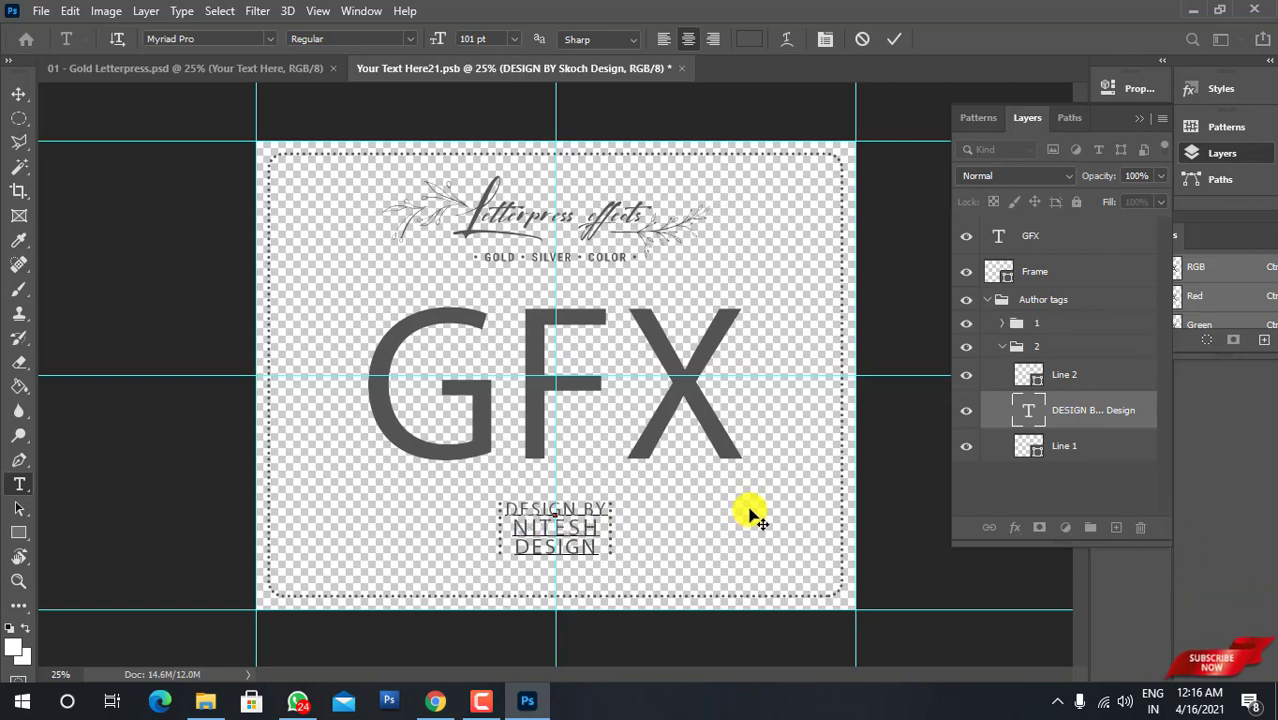
{"action": "key", "text": "ctrl+Return"}
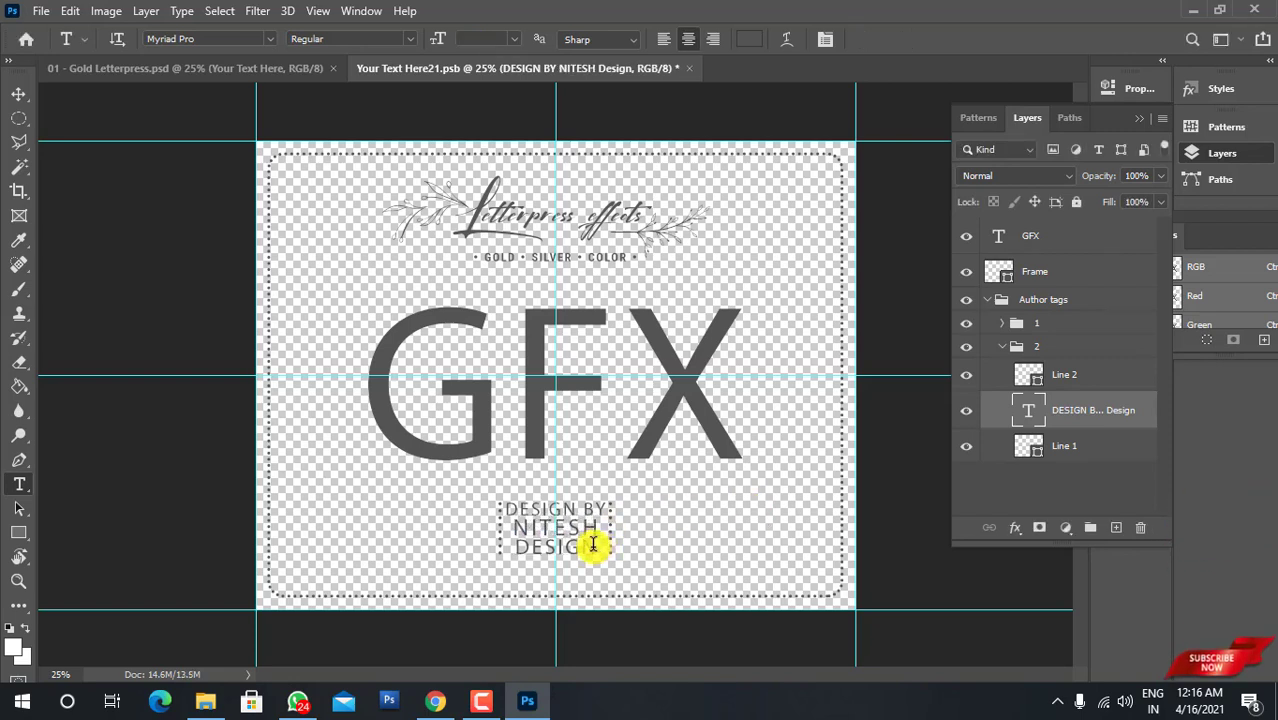
Change the third line of the author tag from DESIGN to GFX
{"action": "left_click", "coordinate": [592, 544]}
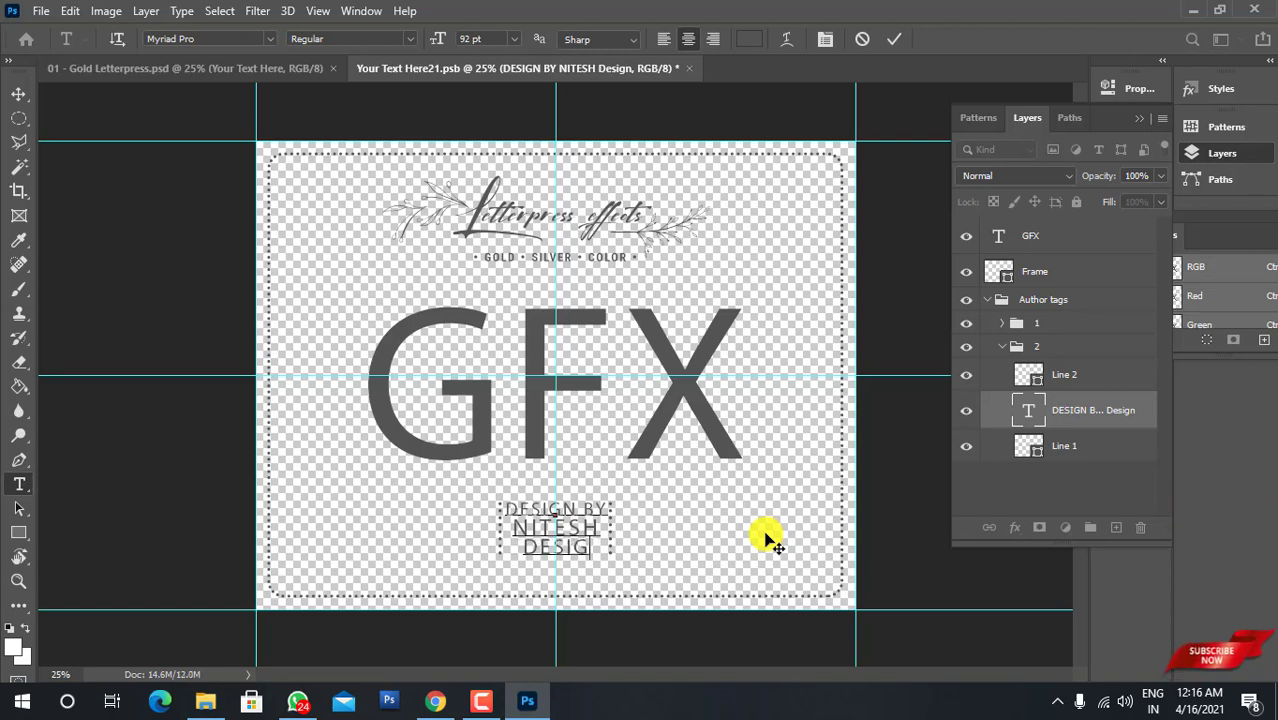
{"action": "key", "text": "BackSpace"}
{"action": "key", "text": "BackSpace"}
{"action": "key", "text": "BackSpace"}
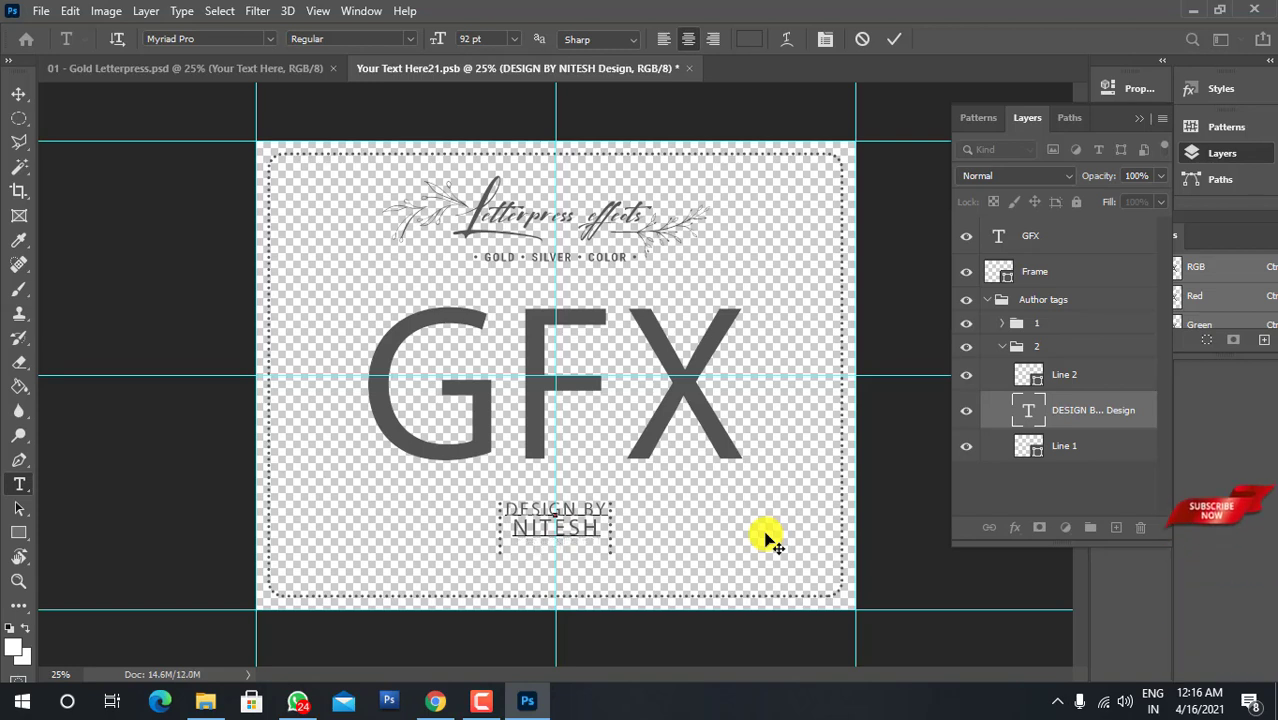
{"action": "type", "text": "GFX"}
{"action": "key", "text": "ctrl+Return"}
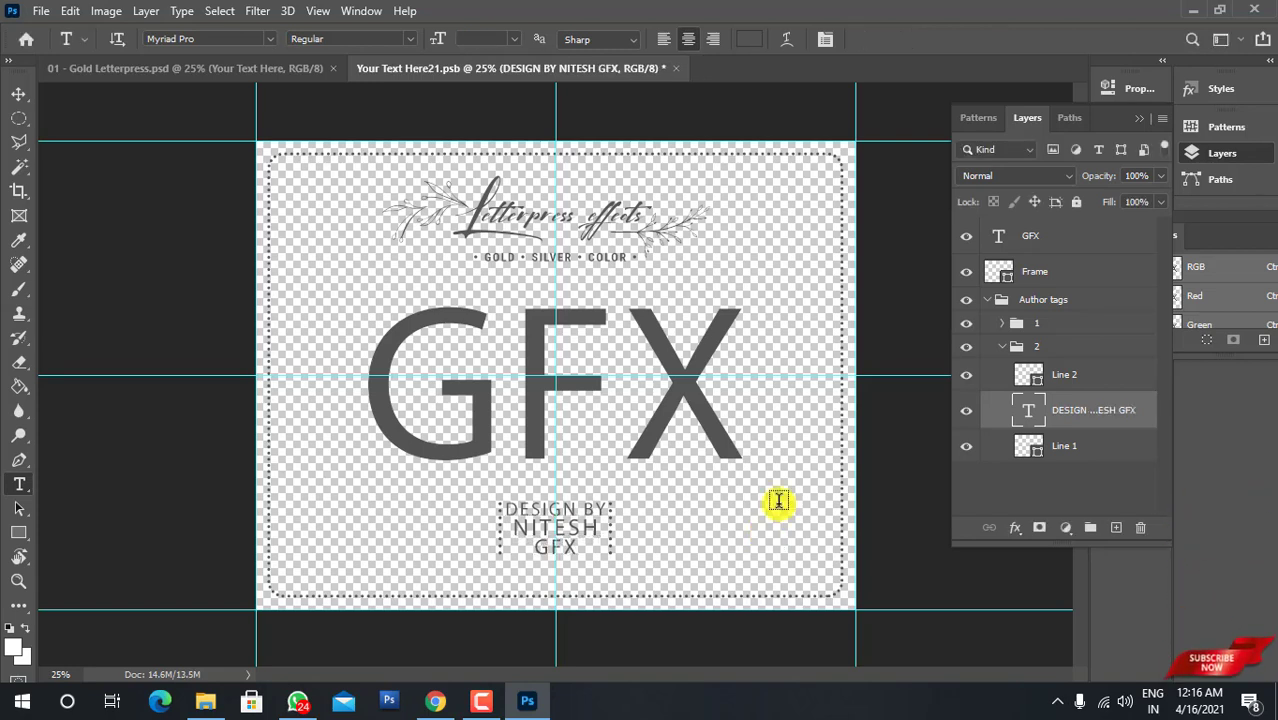
{"action": "left_click", "coordinate": [634, 210]}
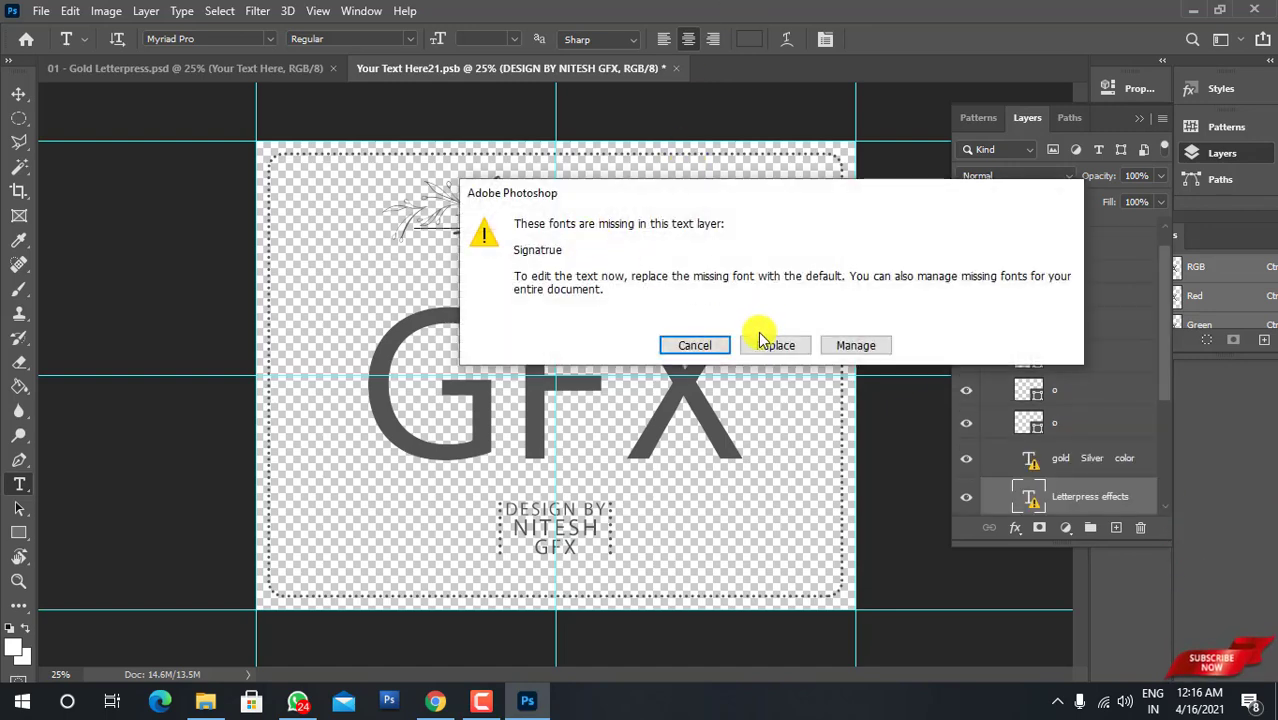
{"action": "left_click", "coordinate": [774, 345]}
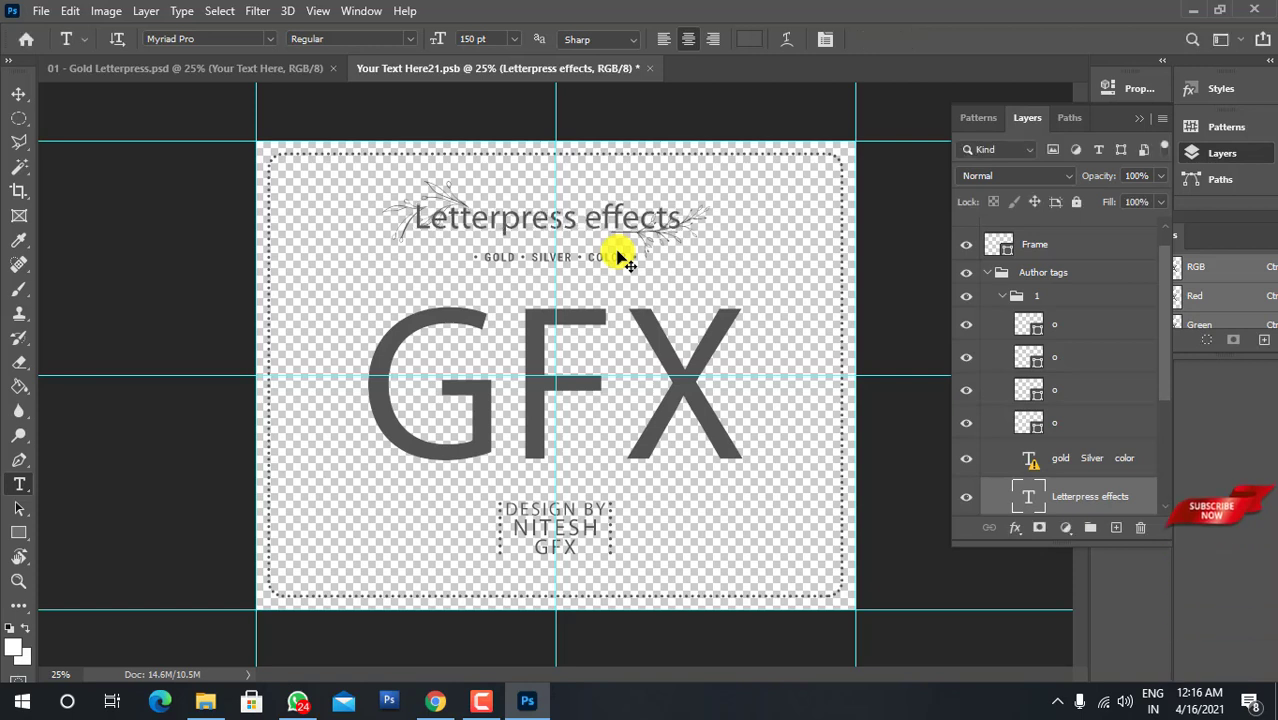
{"action": "key", "text": "ctrl+Return"}
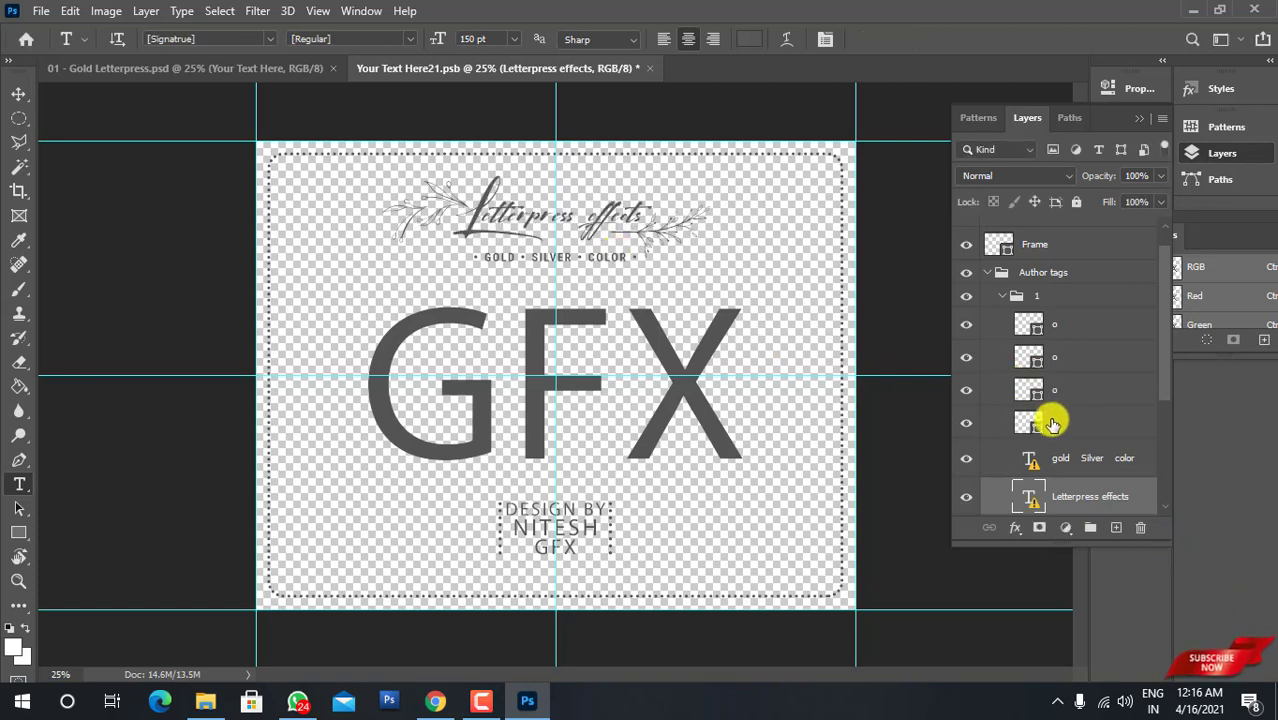
{"action": "scroll", "coordinate": [1052, 424], "scroll_direction": "down", "scroll_amount": 4}
{"action": "scroll", "coordinate": [1052, 424], "scroll_direction": "up", "scroll_amount": 4}
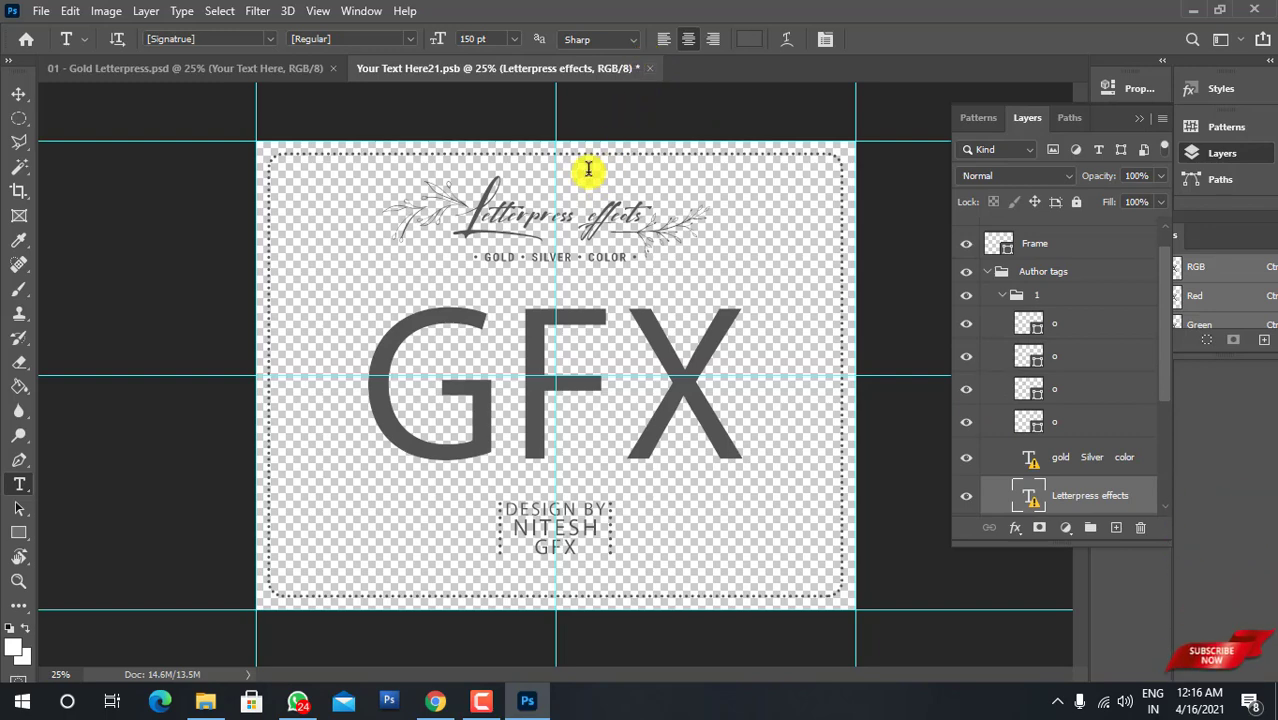
Save and close Your Text Here21.psb to apply the new text, and check the gold letterpress design
{"action": "left_click", "coordinate": [641, 68]}
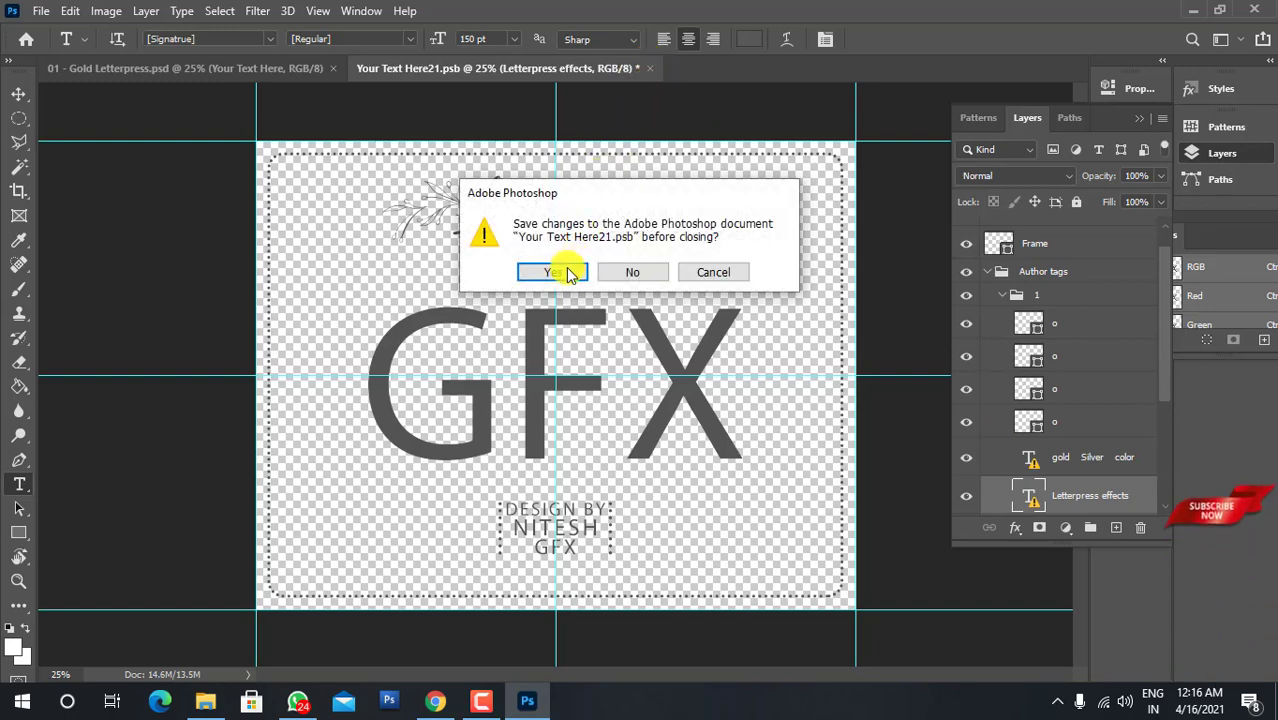
{"action": "left_click", "coordinate": [565, 270]}
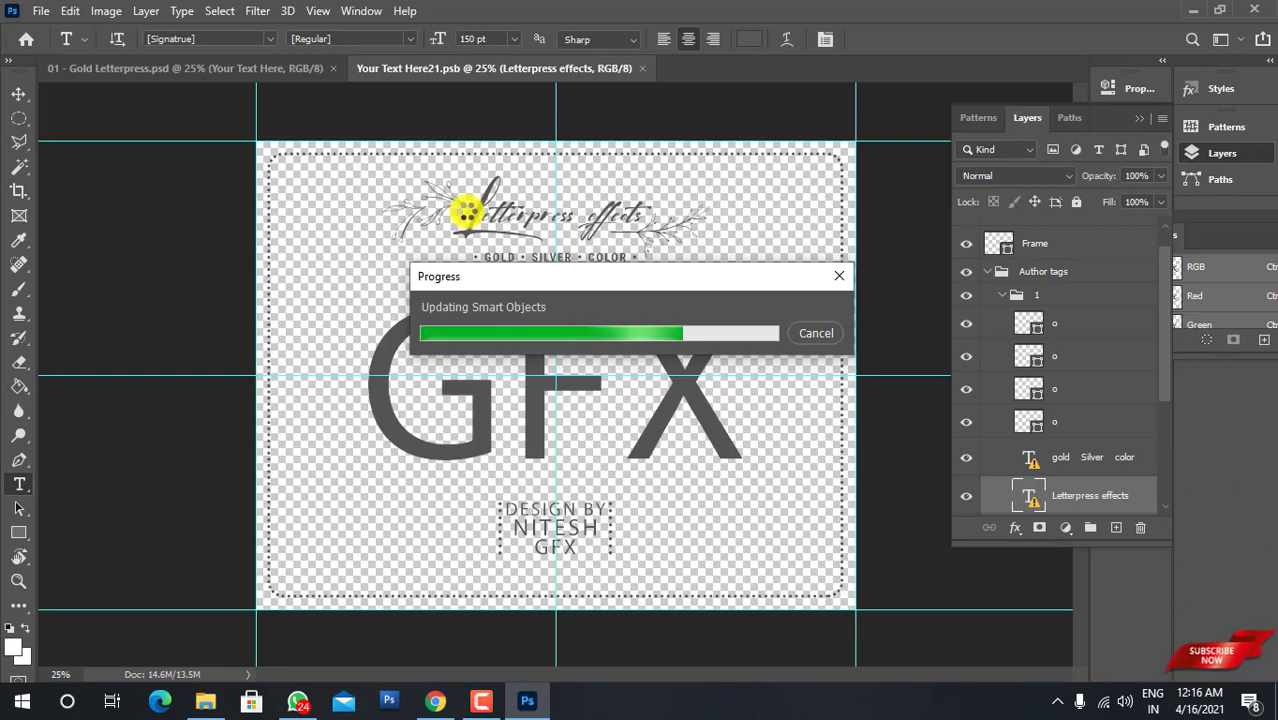
{"action": "key", "text": "ctrl+w"}
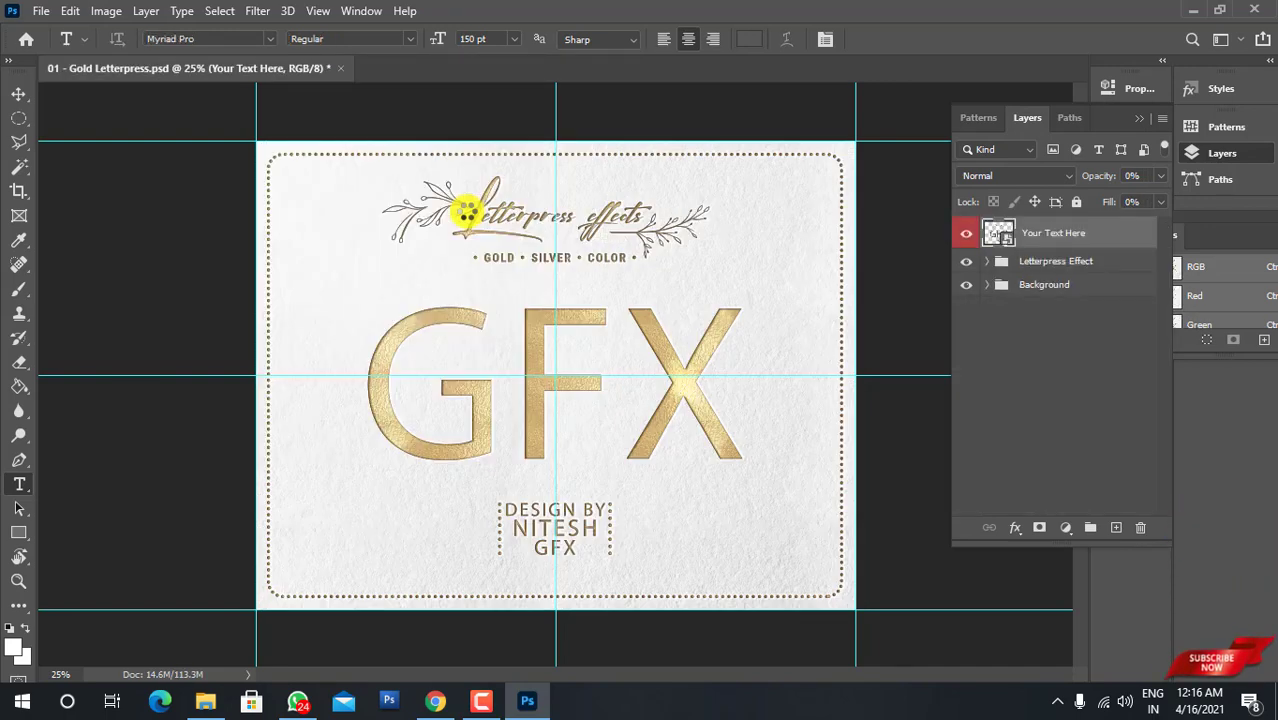
{"action": "left_click_drag", "start_coordinate": [467, 211], "coordinate": [660, 465]}
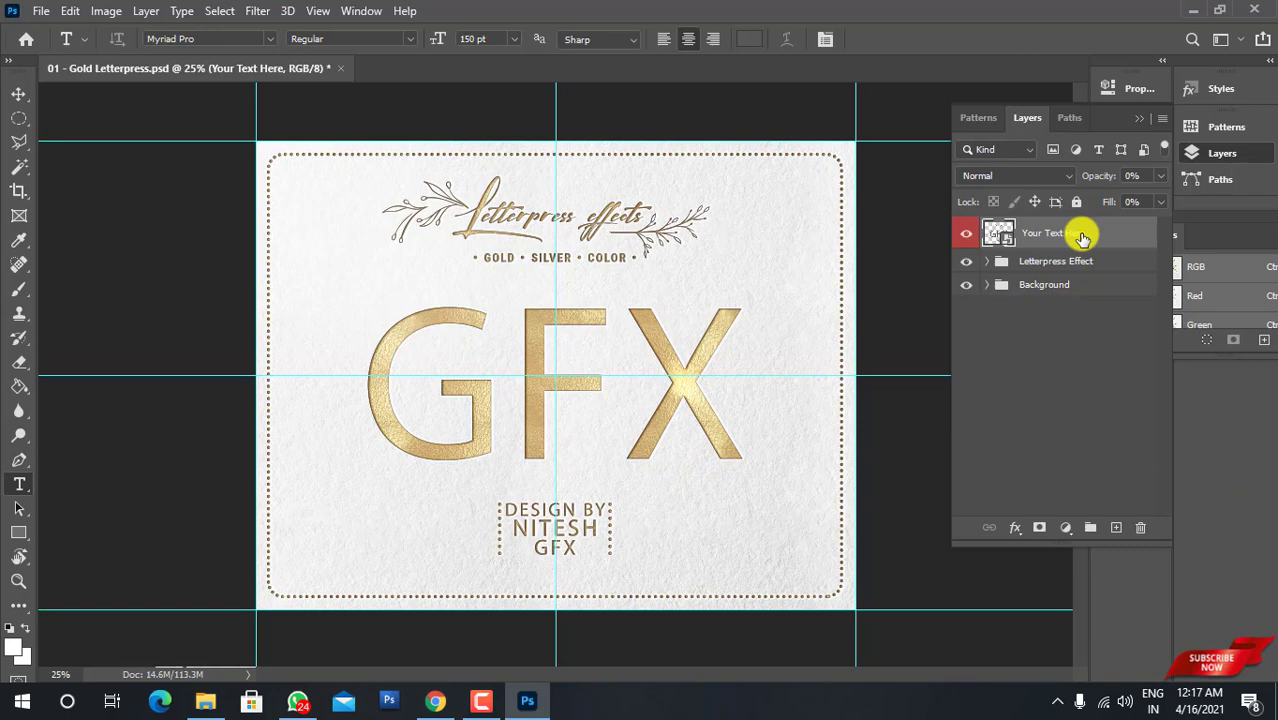
Hide and show the Background and Letterpress Effect groups in turn to examine what each contributes to the design
{"action": "left_click", "coordinate": [967, 286]}
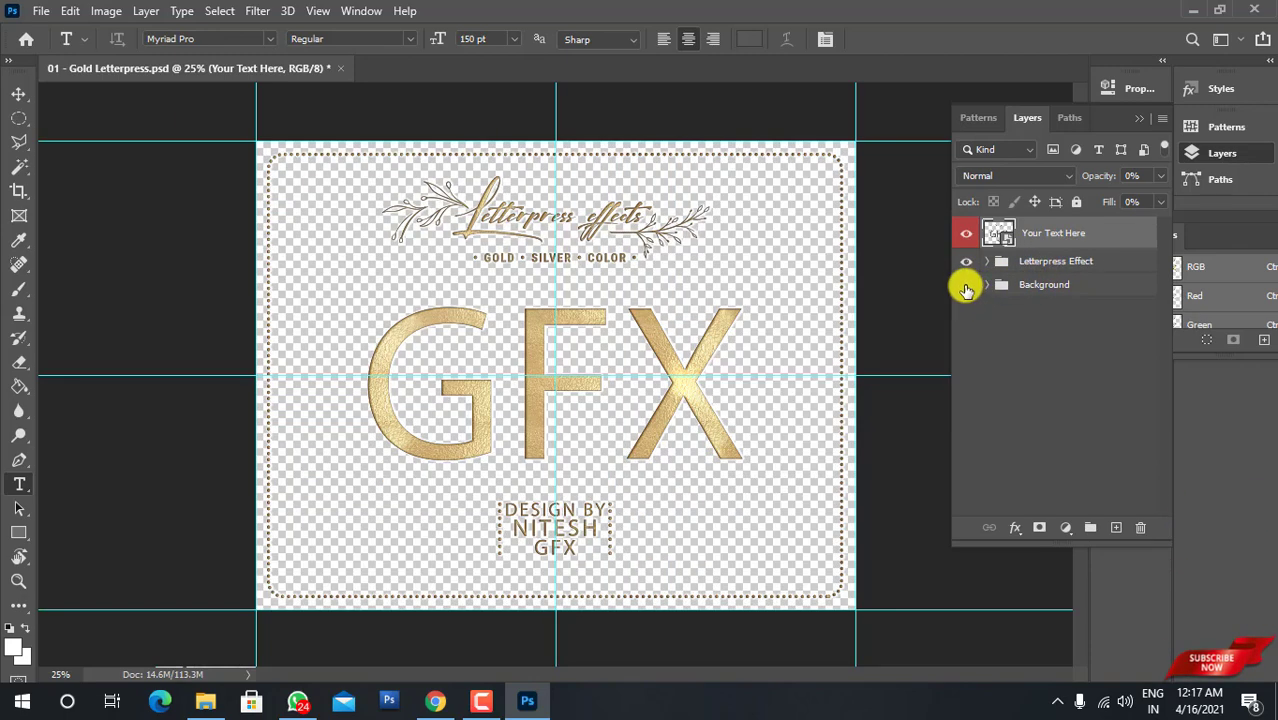
{"action": "left_click", "coordinate": [966, 286]}
{"action": "left_click", "coordinate": [966, 262]}
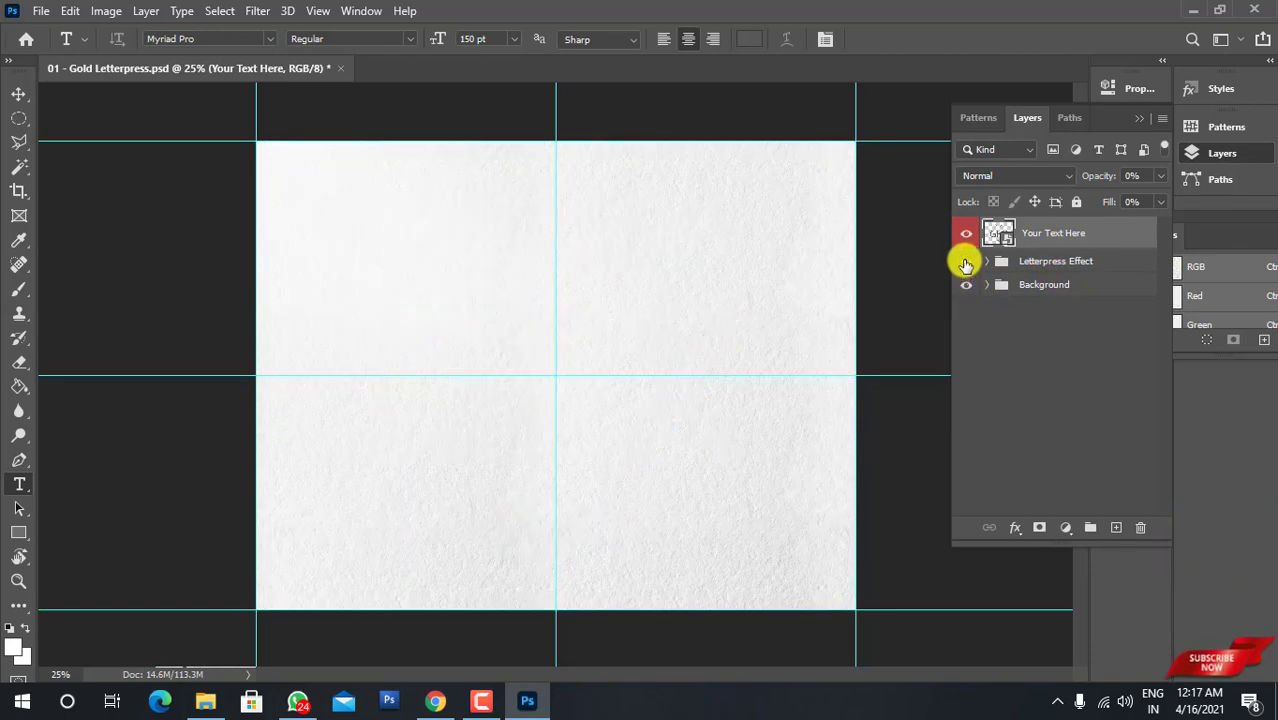
{"action": "left_click", "coordinate": [966, 262]}
{"action": "left_click", "coordinate": [966, 286]}
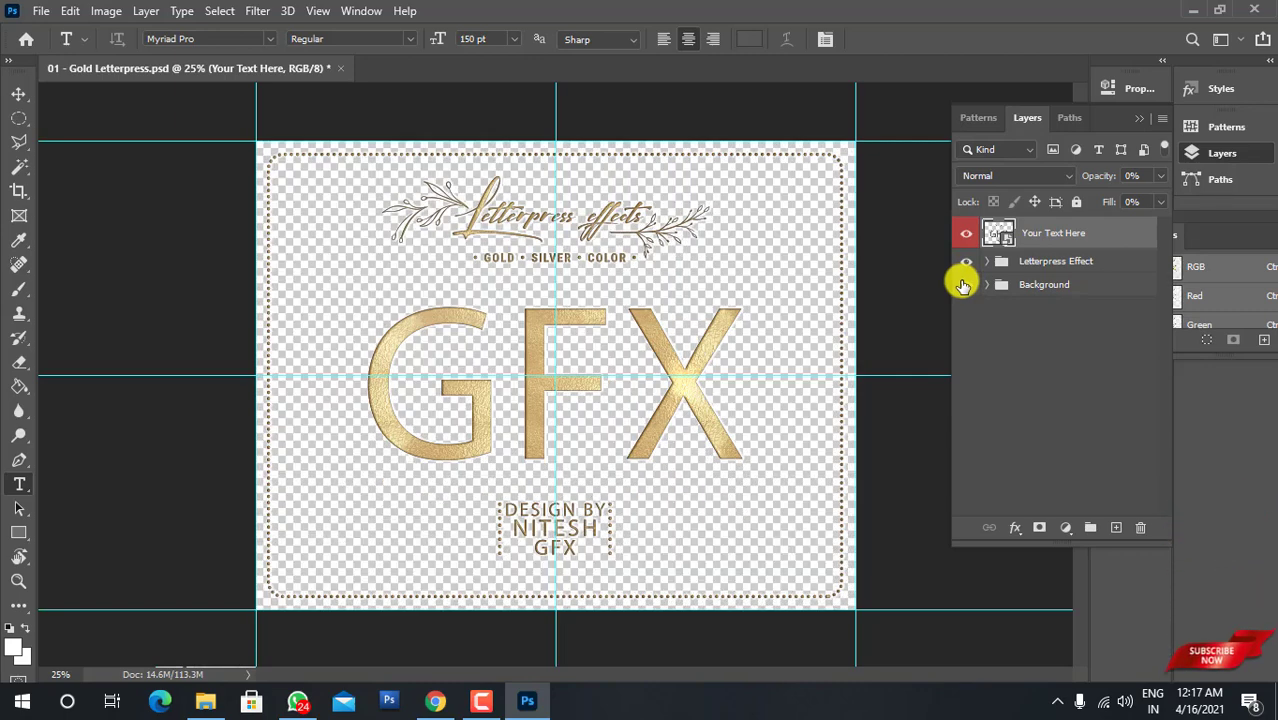
{"action": "left_click", "coordinate": [966, 286]}
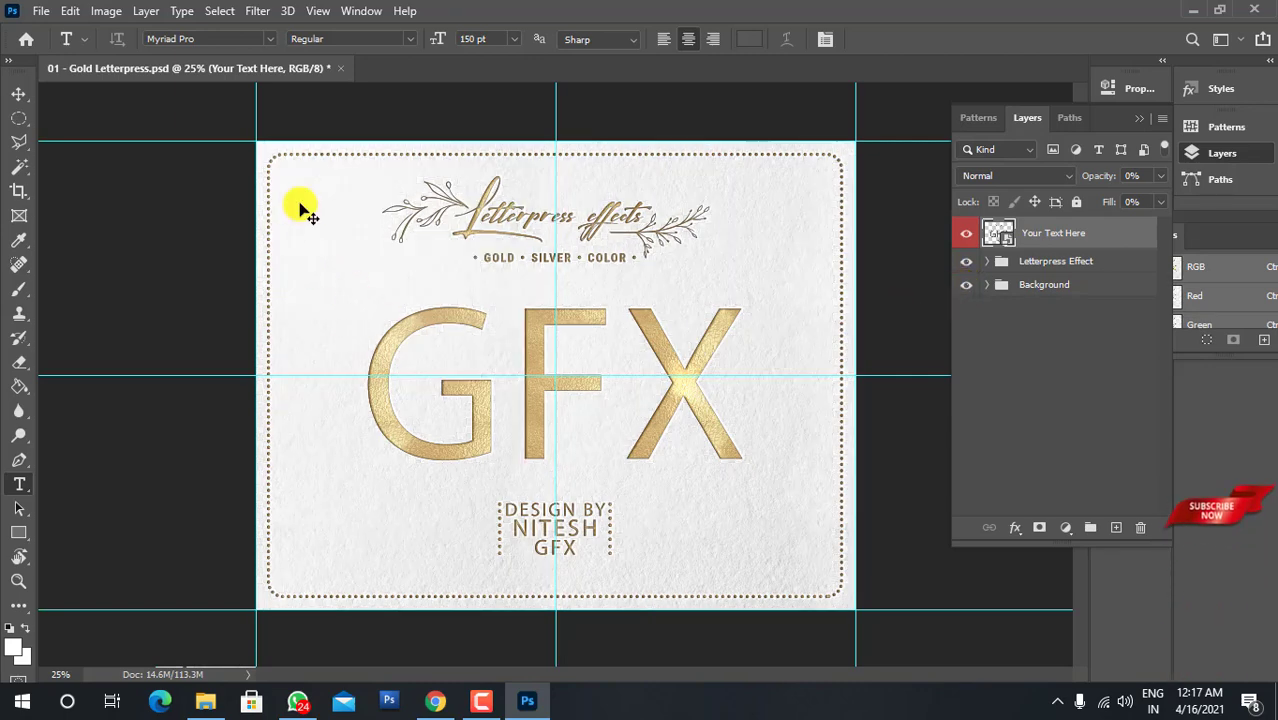
Close 01 - Gold Letterpress.psd without saving, and switch to File Explorer to open 02 - Rose Letterpress in Photoshop
{"action": "left_click", "coordinate": [340, 68]}
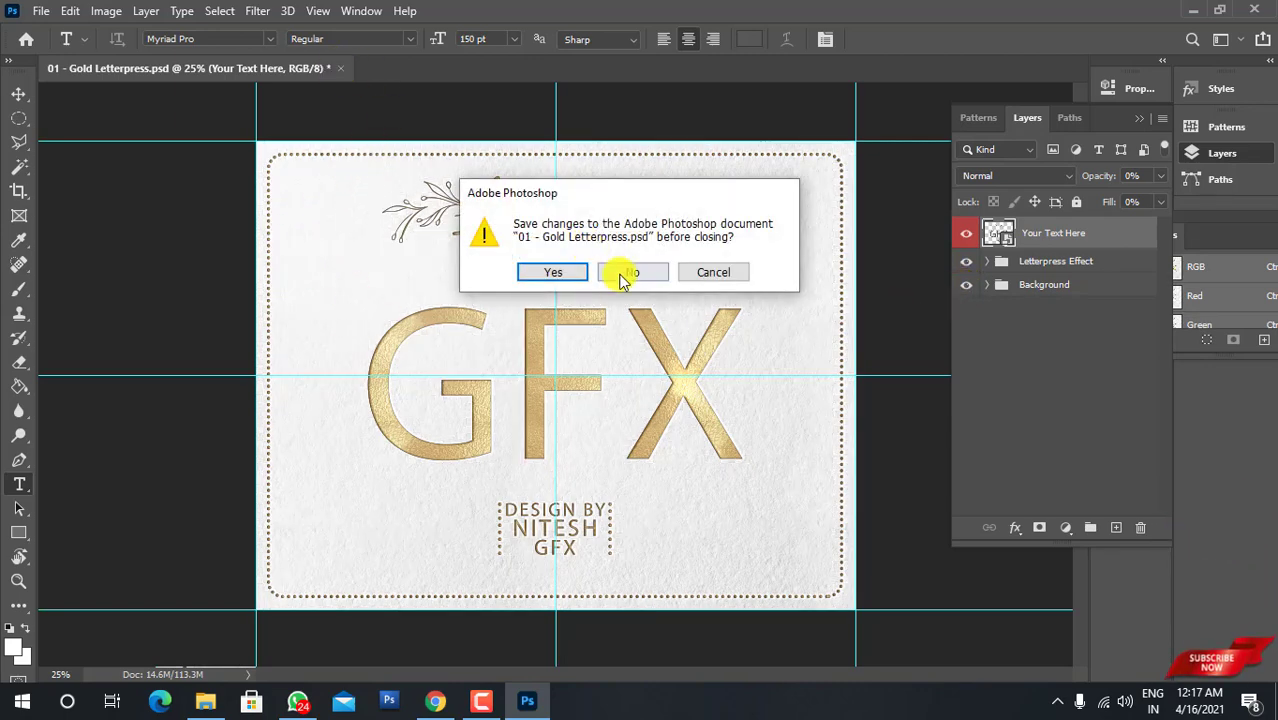
{"action": "left_click", "coordinate": [631, 272]}
{"action": "left_click", "coordinate": [205, 700]}
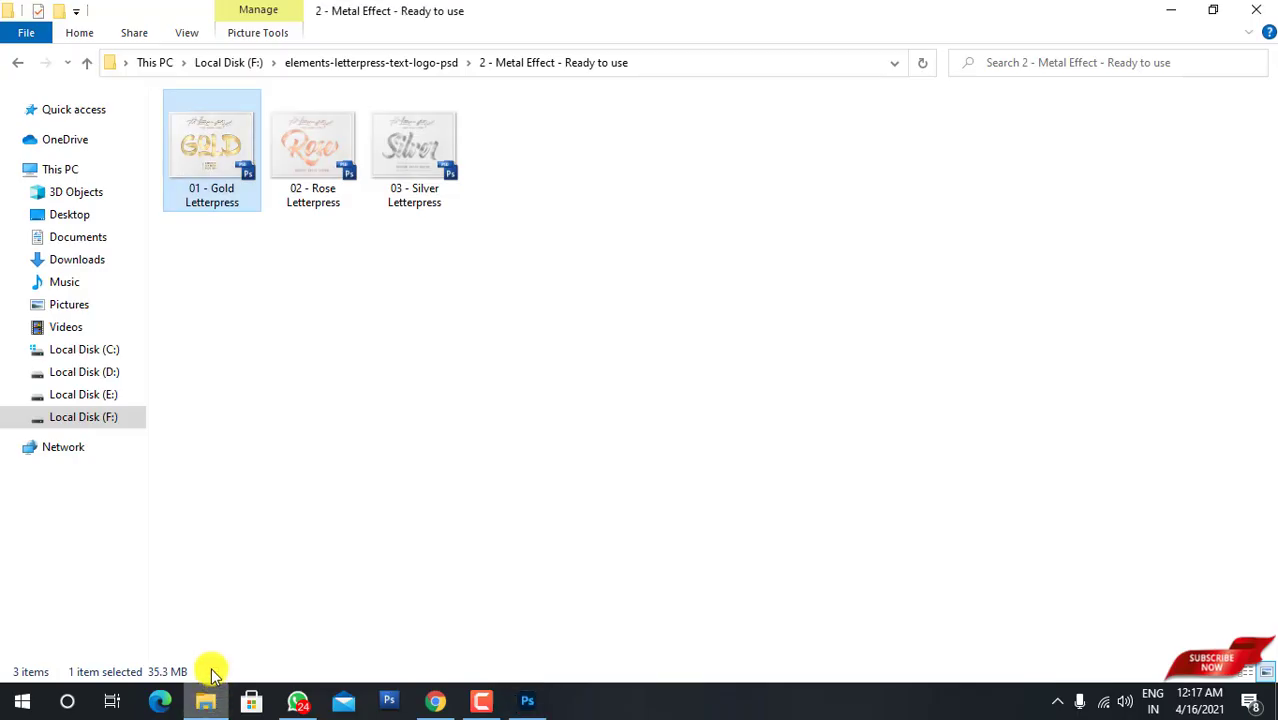
{"action": "left_click", "coordinate": [313, 172]}
{"action": "left_click_drag", "start_coordinate": [308, 151], "coordinate": [536, 446]}
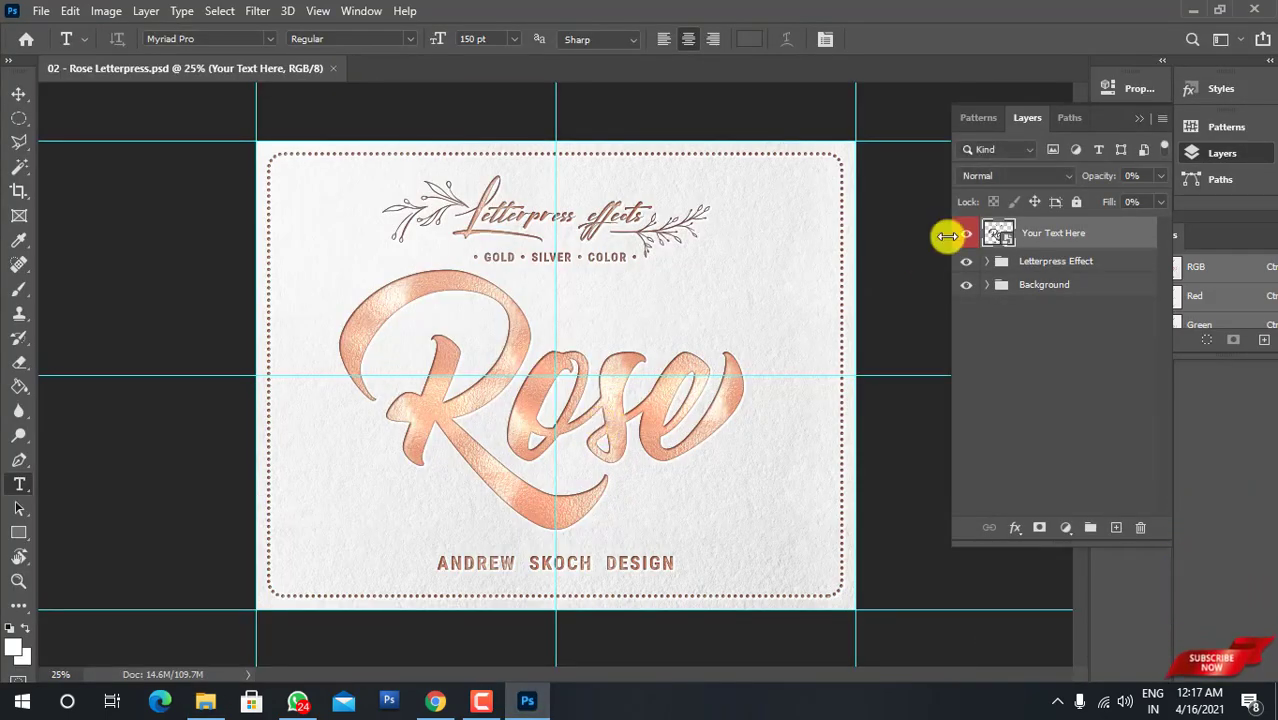
Change Rose to GFX in the Your Text Here smart object, replacing the missing font with the default, and save and close it
{"action": "double_click", "coordinate": [1005, 238]}
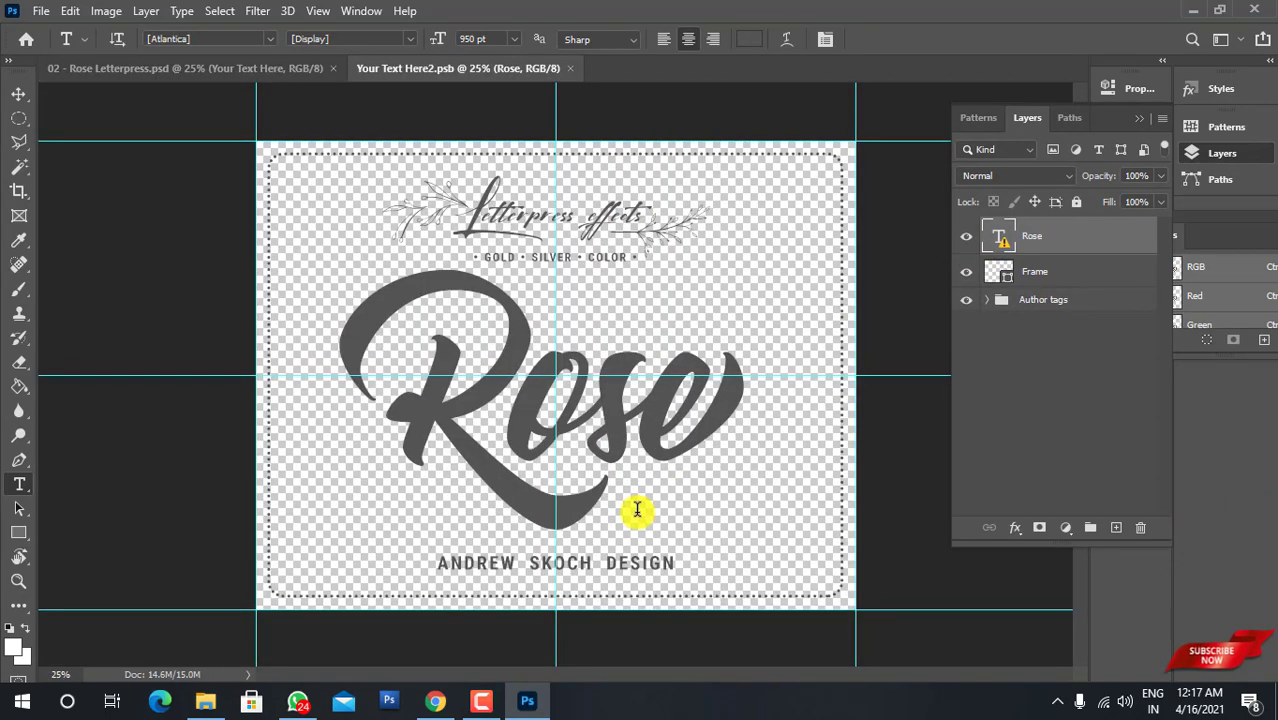
{"action": "left_click", "coordinate": [735, 446]}
{"action": "left_click", "coordinate": [787, 347]}
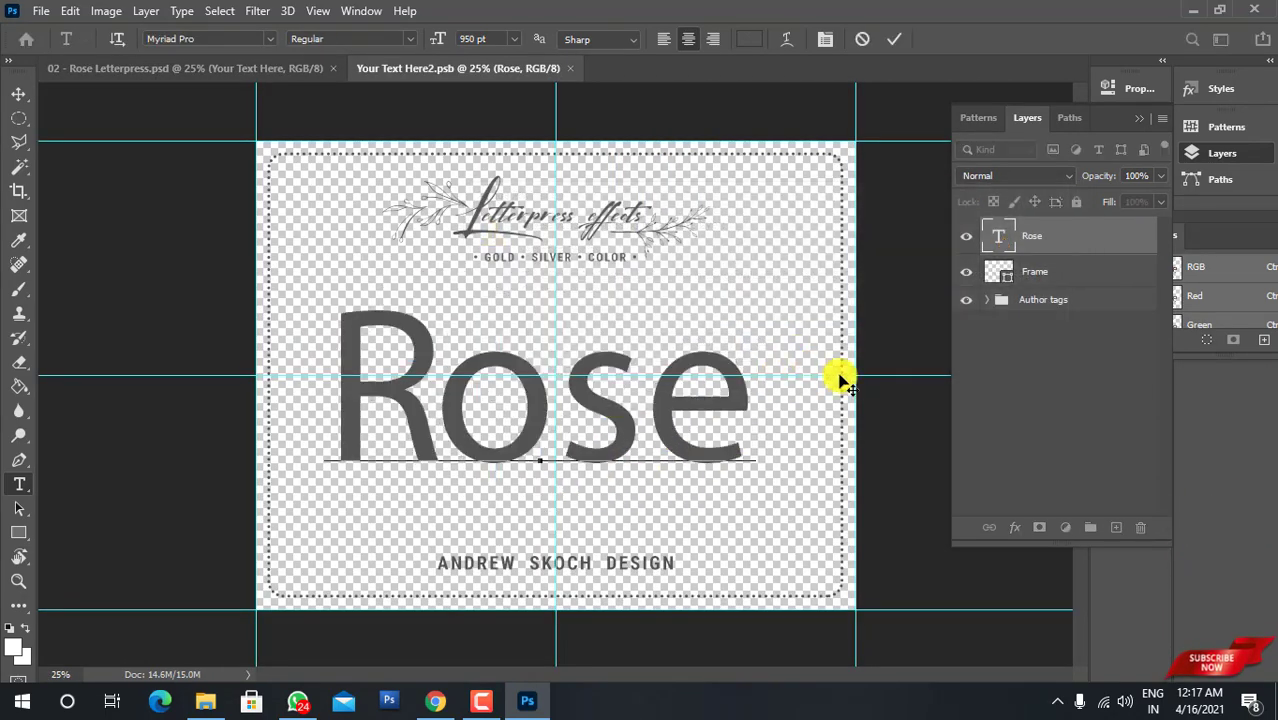
{"action": "key", "text": "BackSpace"}
{"action": "key", "text": "BackSpace"}
{"action": "key", "text": "BackSpace"}
{"action": "key", "text": "BackSpace"}
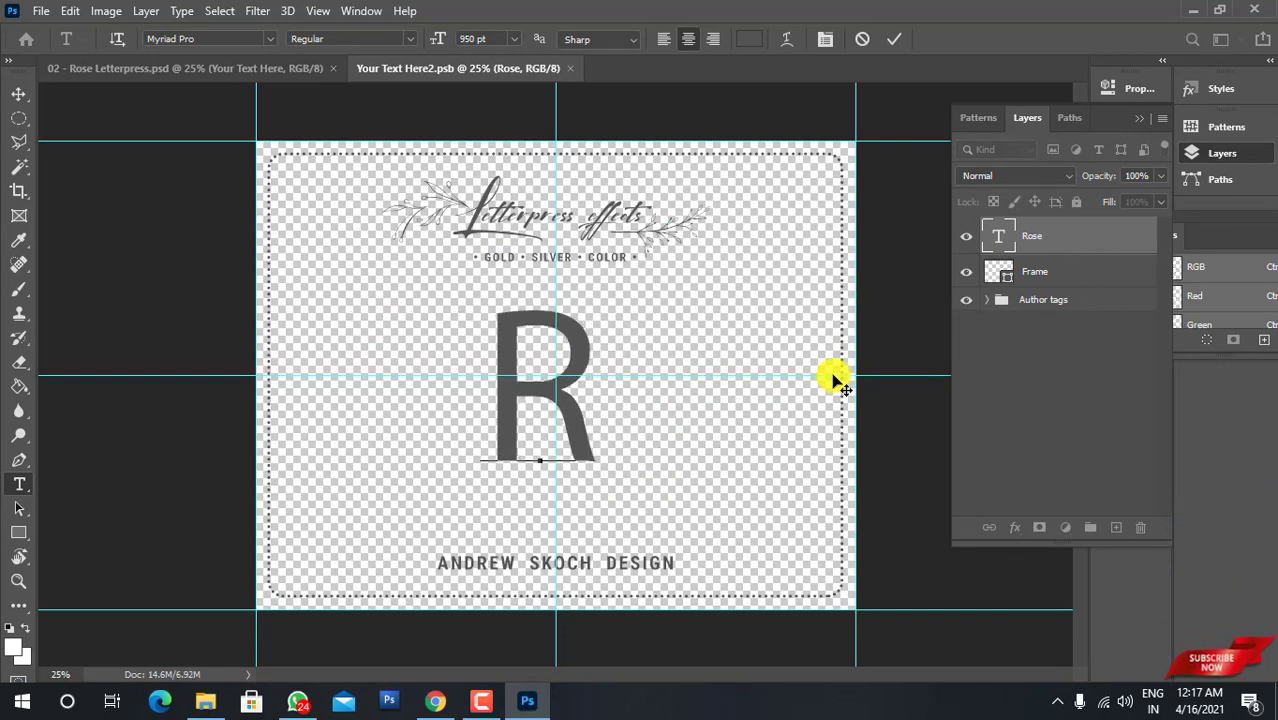
{"action": "type", "text": "GFX"}
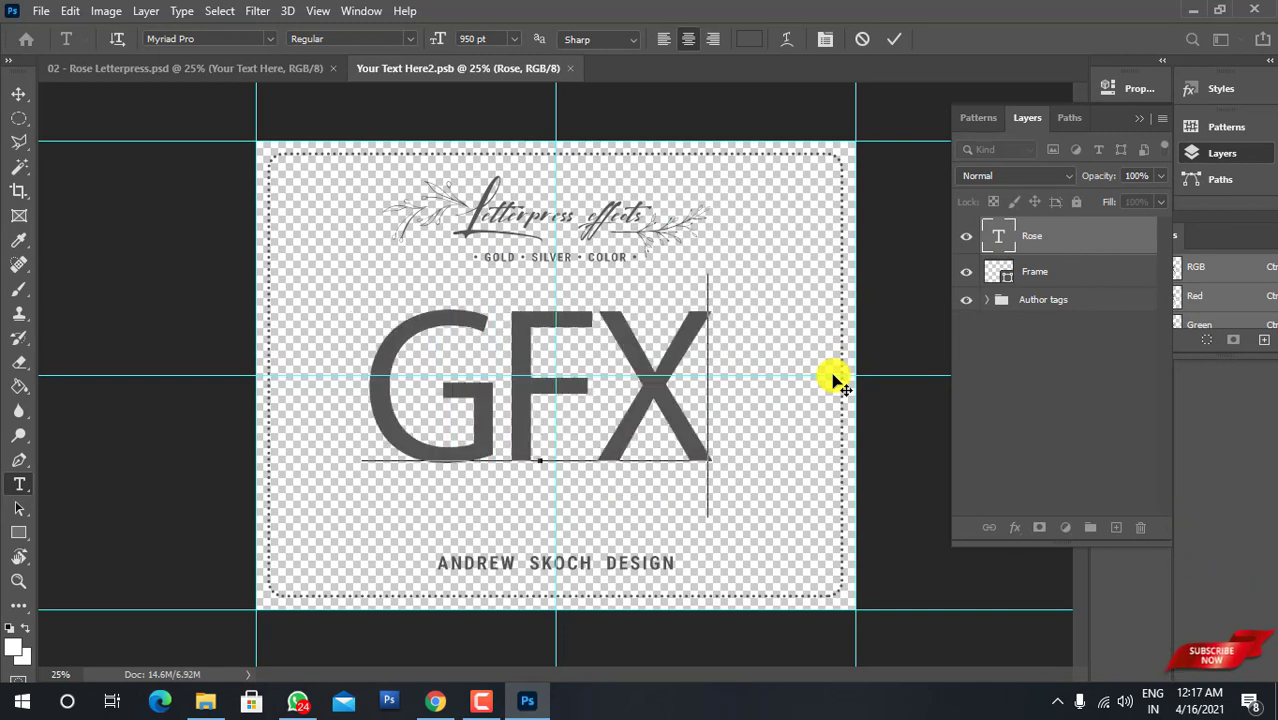
{"action": "key", "text": "ctrl+Return"}
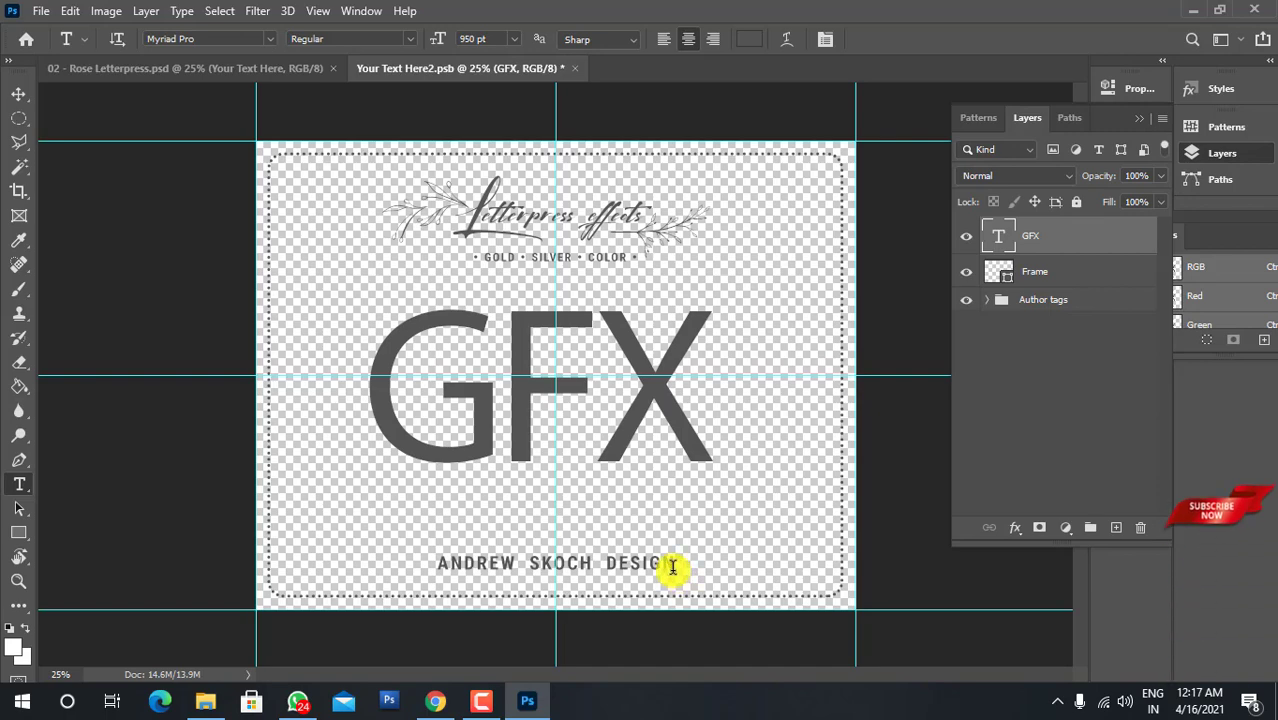
{"action": "left_click", "coordinate": [572, 69]}
{"action": "left_click", "coordinate": [545, 268]}
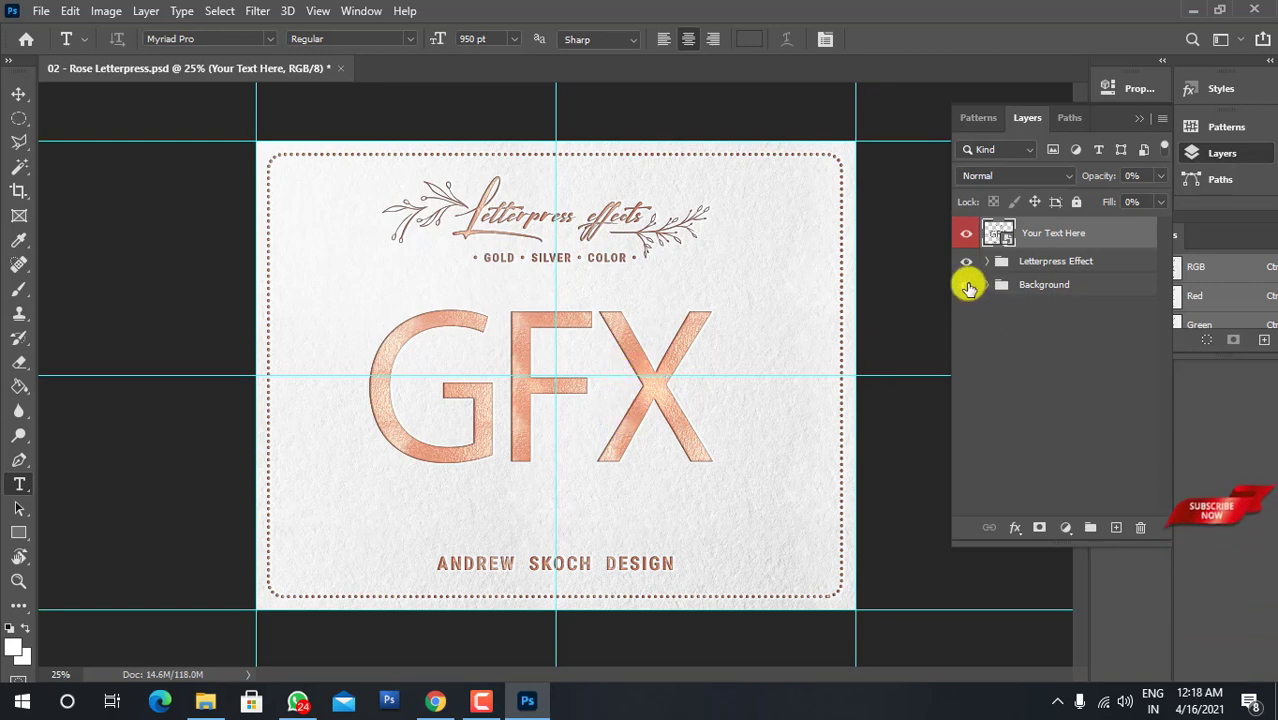
Hide and show the Background and Letterpress Effect groups in turn to examine their part in the rose design
{"action": "left_click", "coordinate": [966, 285]}
{"action": "left_click", "coordinate": [966, 285]}
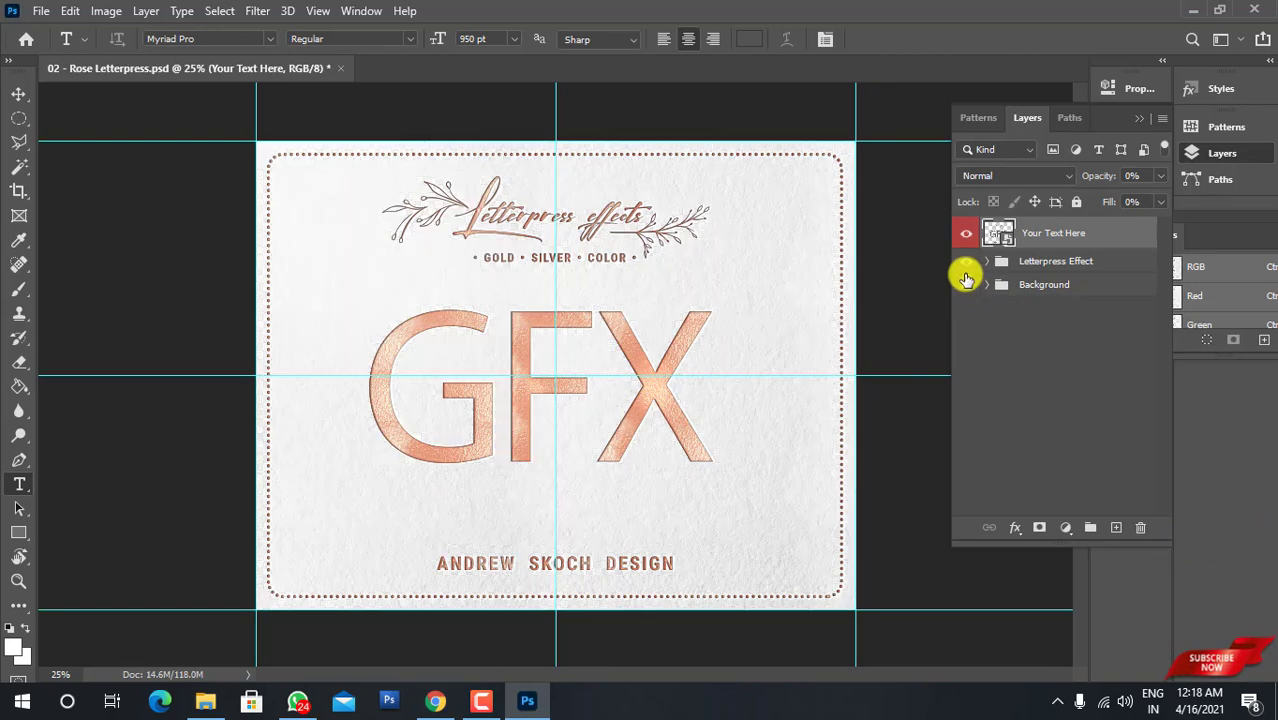
{"action": "left_click", "coordinate": [965, 262]}
{"action": "left_click", "coordinate": [965, 266]}
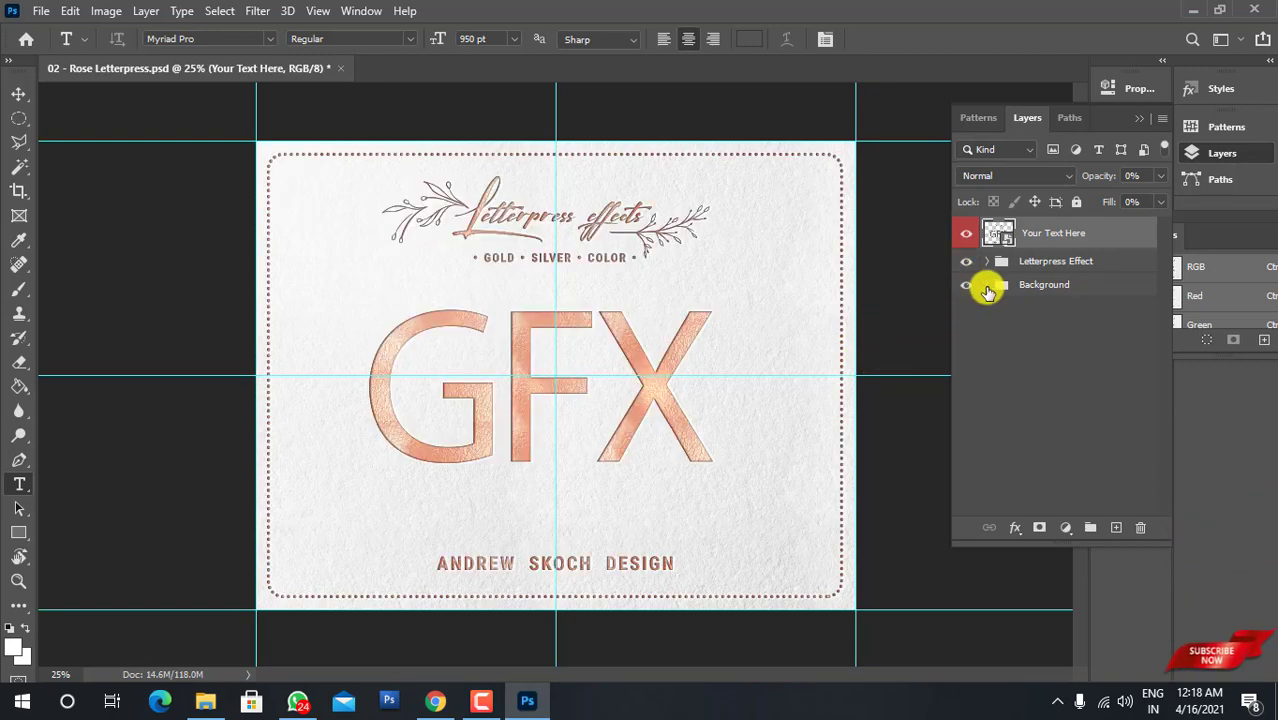
Close 02 - Rose Letterpress.psd without saving, and switch to File Explorer to preview 03 - Silver Letterpress and open it in Photoshop
{"action": "left_click", "coordinate": [340, 68]}
{"action": "left_click", "coordinate": [633, 272]}
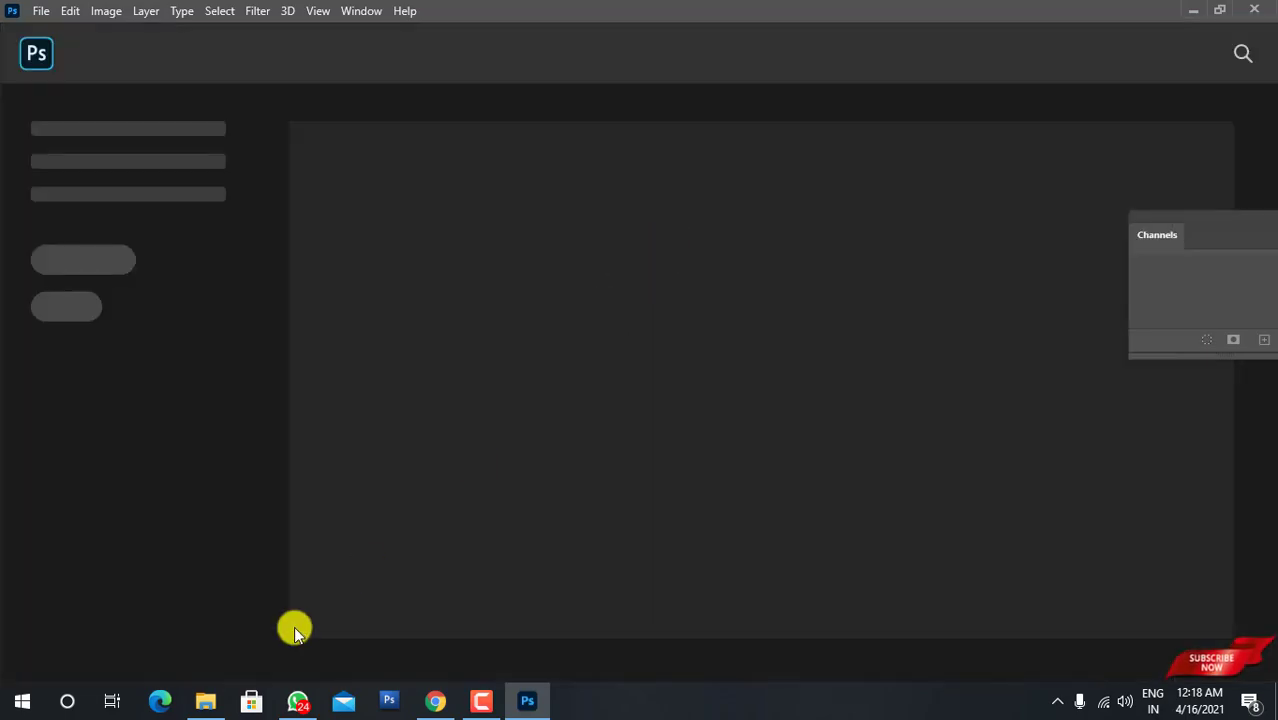
{"action": "left_click", "coordinate": [205, 701]}
{"action": "left_click", "coordinate": [416, 157]}
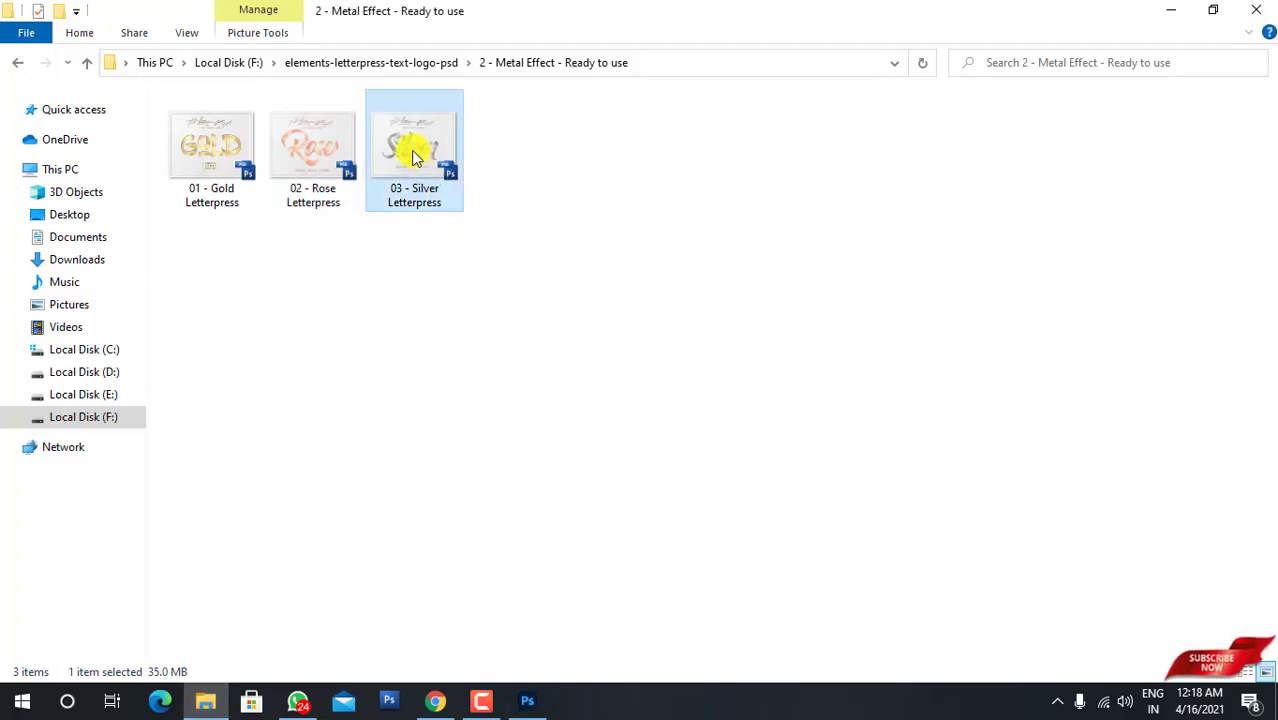
{"action": "double_click", "coordinate": [409, 148]}
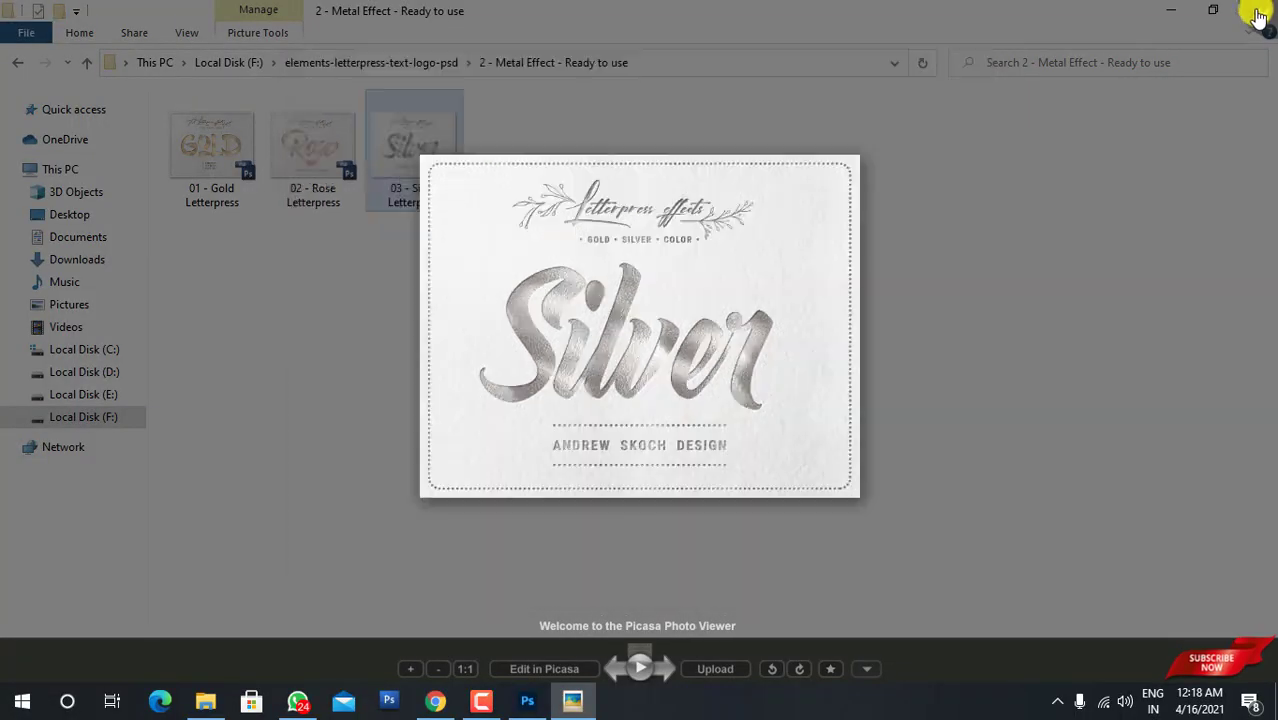
{"action": "left_click", "coordinate": [1258, 18]}
{"action": "left_click_drag", "start_coordinate": [416, 193], "coordinate": [646, 267]}
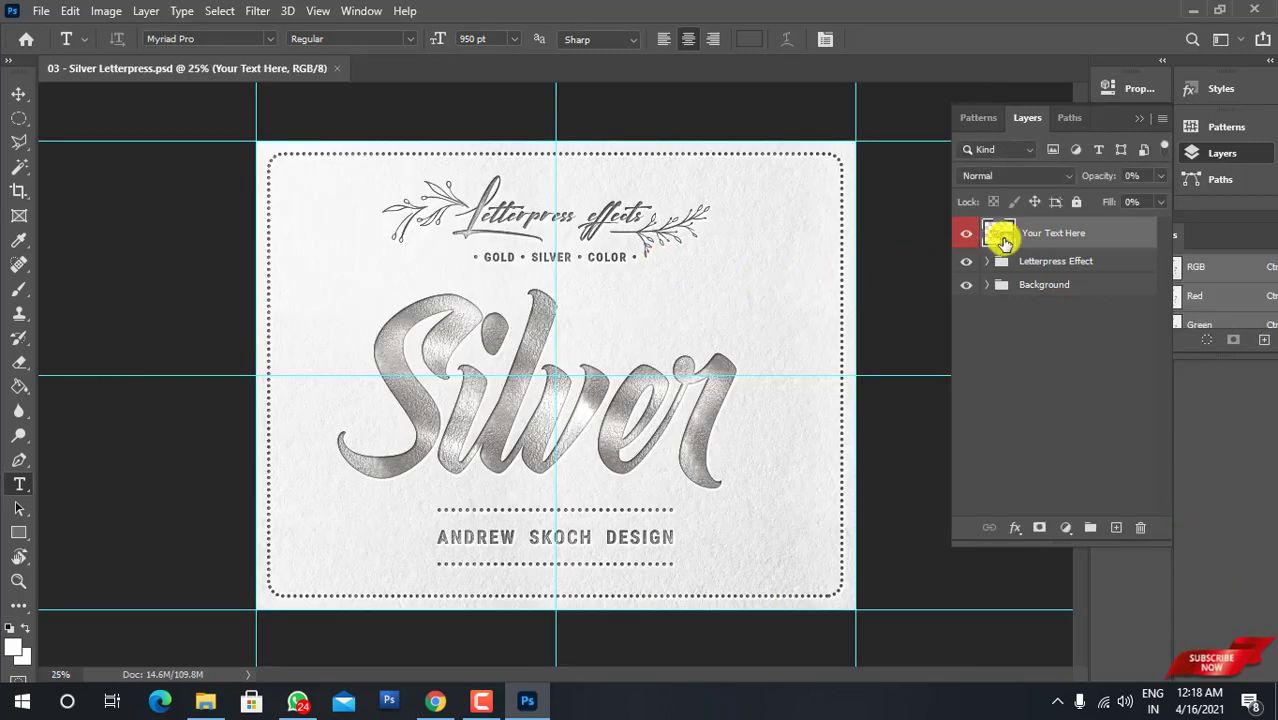
Open the Your Text Here smart object, replace the missing font with the default, and change the word Silver to GFX
{"action": "double_click", "coordinate": [1001, 236]}
{"action": "left_click", "coordinate": [725, 400]}
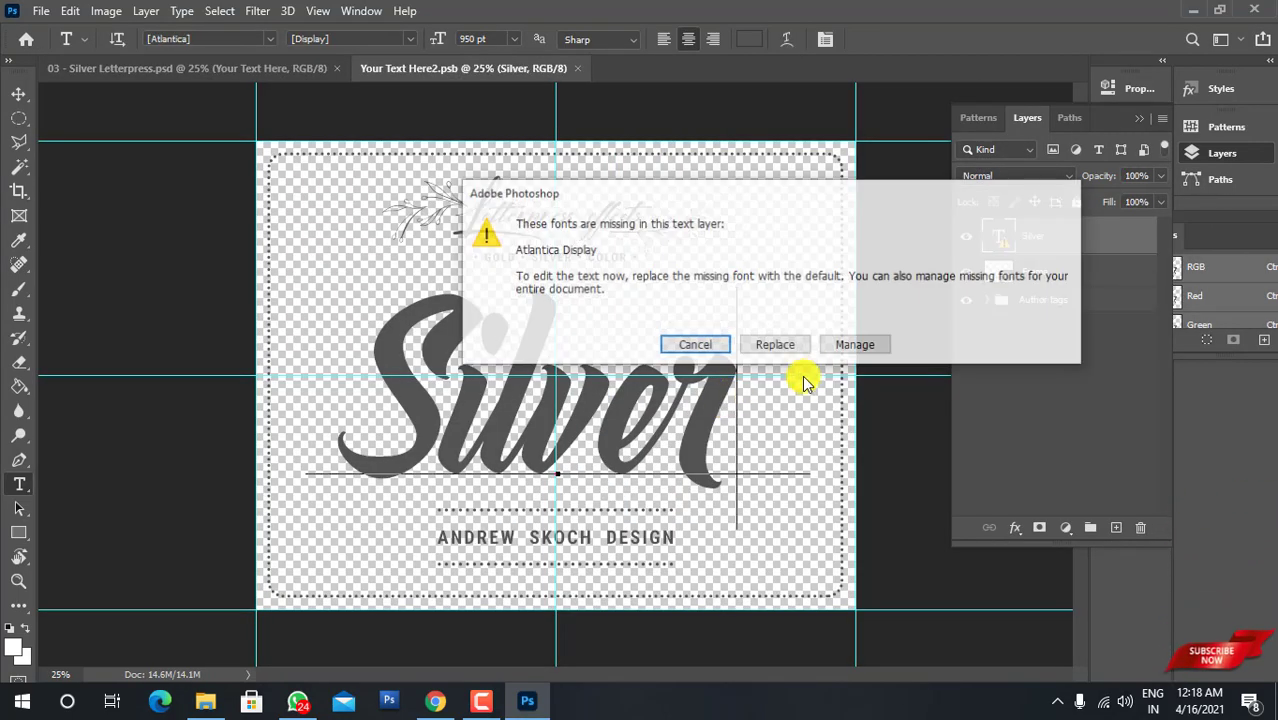
{"action": "left_click", "coordinate": [776, 346]}
{"action": "key", "text": "BackSpace"}
{"action": "key", "text": "BackSpace"}
{"action": "key", "text": "BackSpace"}
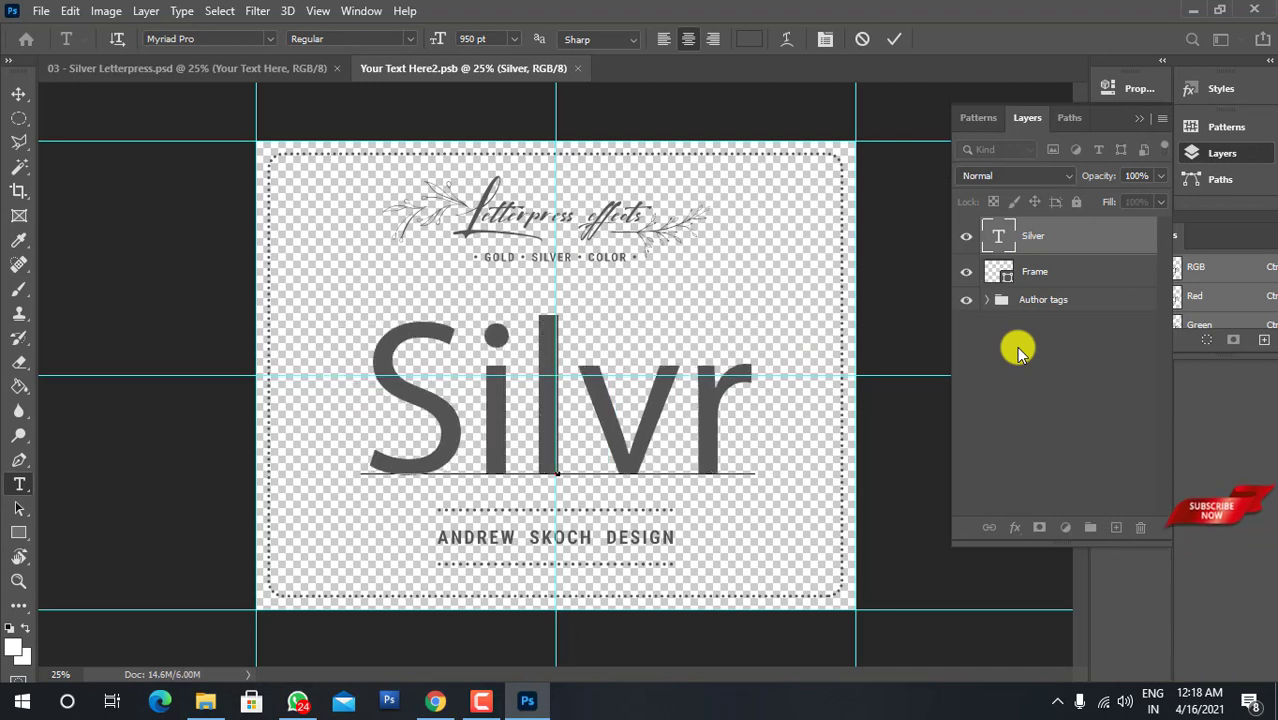
{"action": "key", "text": "BackSpace"}
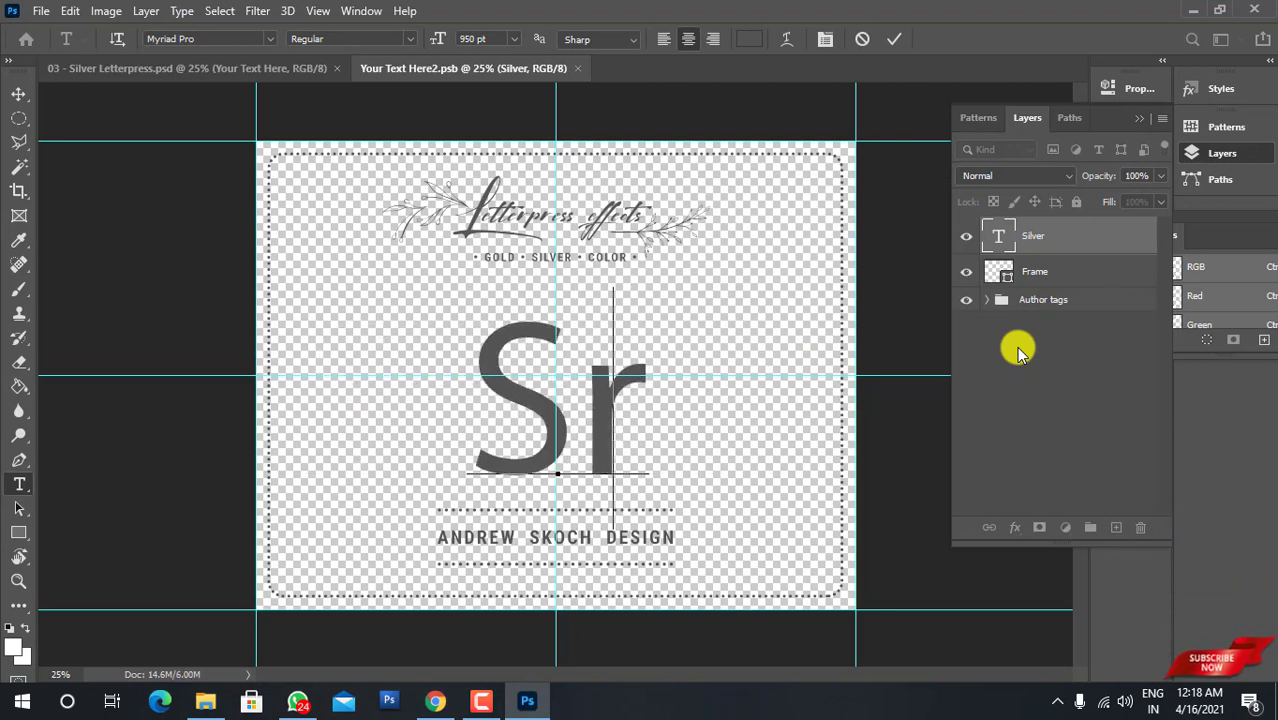
{"action": "key", "text": "BackSpace"}
{"action": "key", "text": "Delete"}
{"action": "type", "text": "GF"}
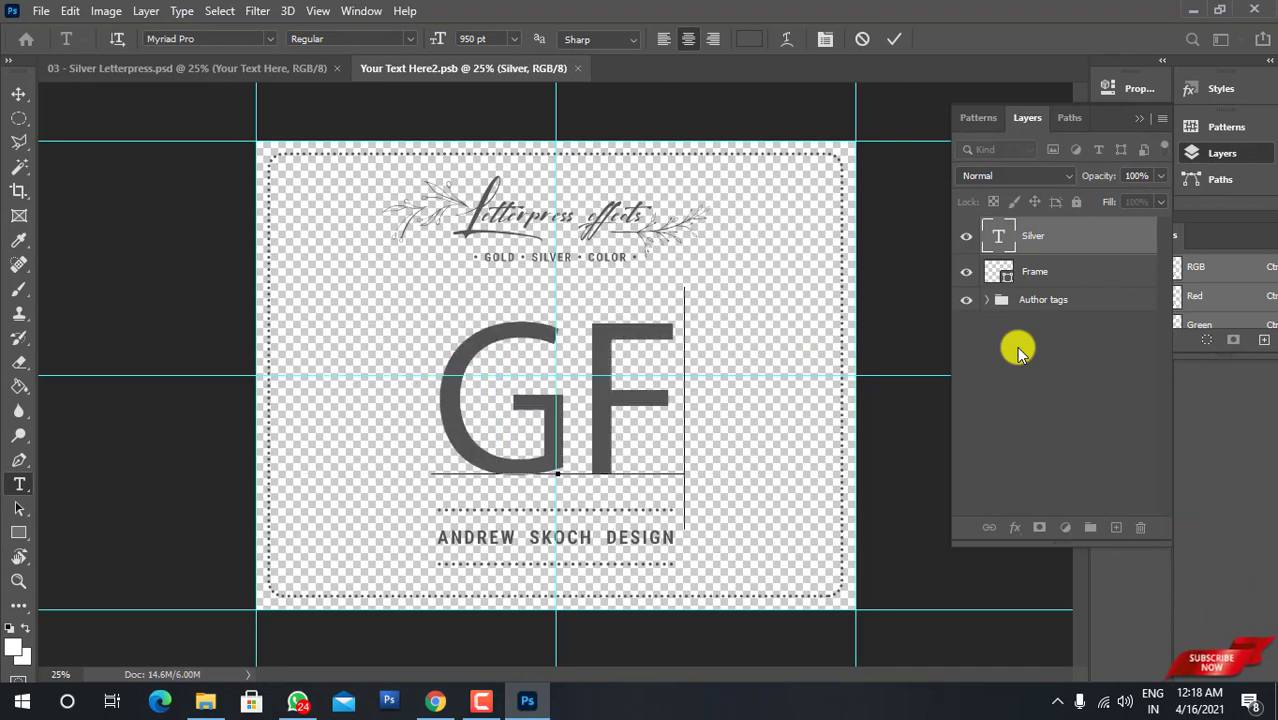
{"action": "type", "text": "X"}
{"action": "key", "text": "ctrl+Return"}
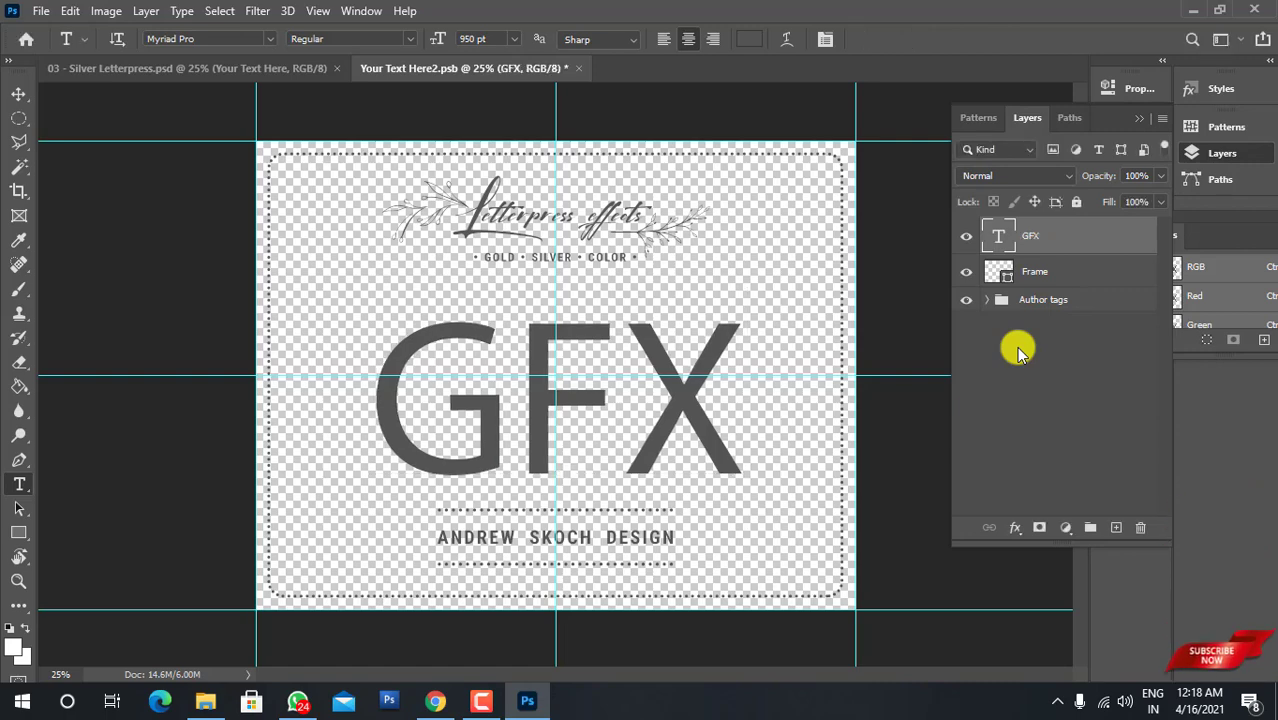
Set the GFX text's font to Mahaputra Regular, and save and close Your Text Here2.psb
{"action": "left_click_drag", "start_coordinate": [737, 401], "coordinate": [372, 335]}
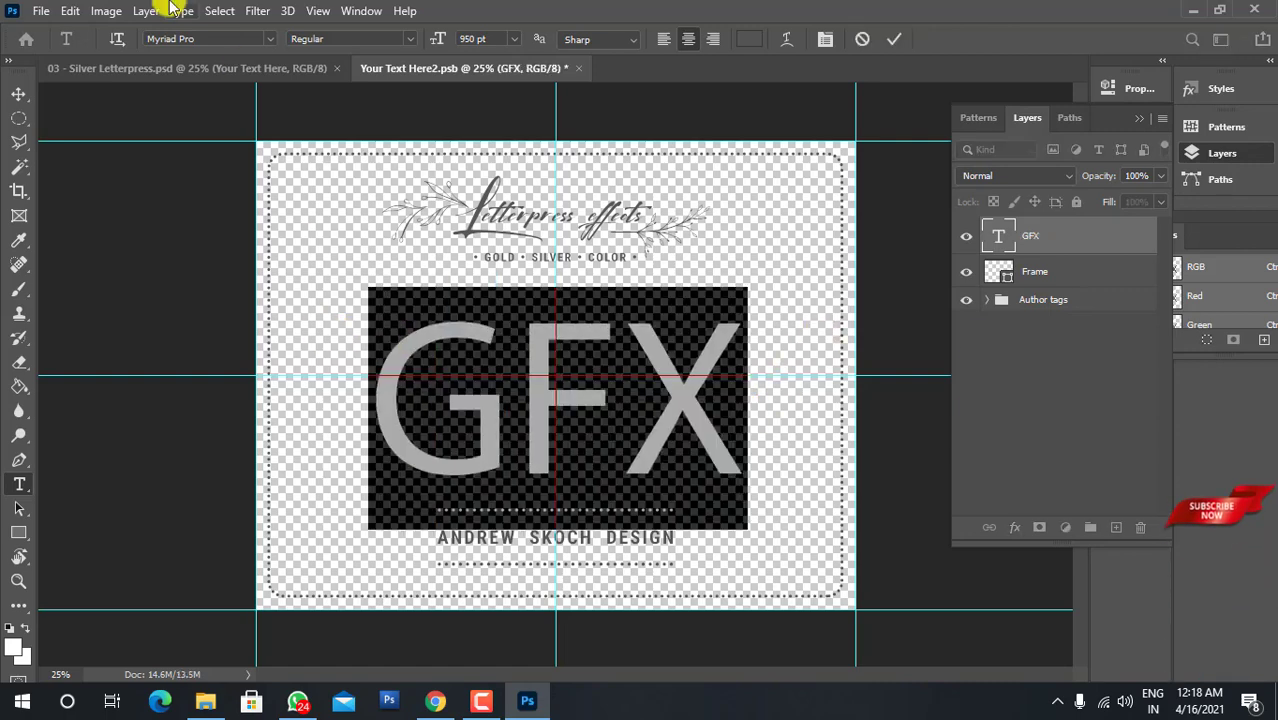
{"action": "left_click", "coordinate": [268, 39]}
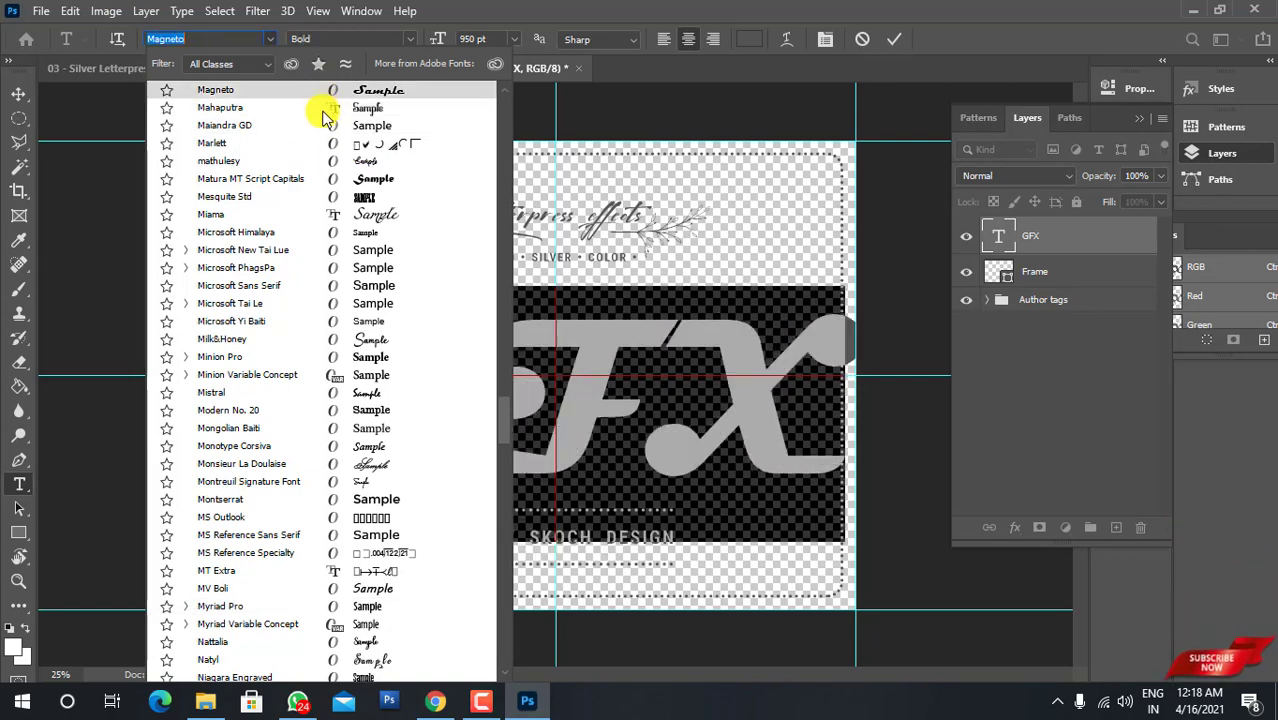
{"action": "left_click", "coordinate": [321, 108]}
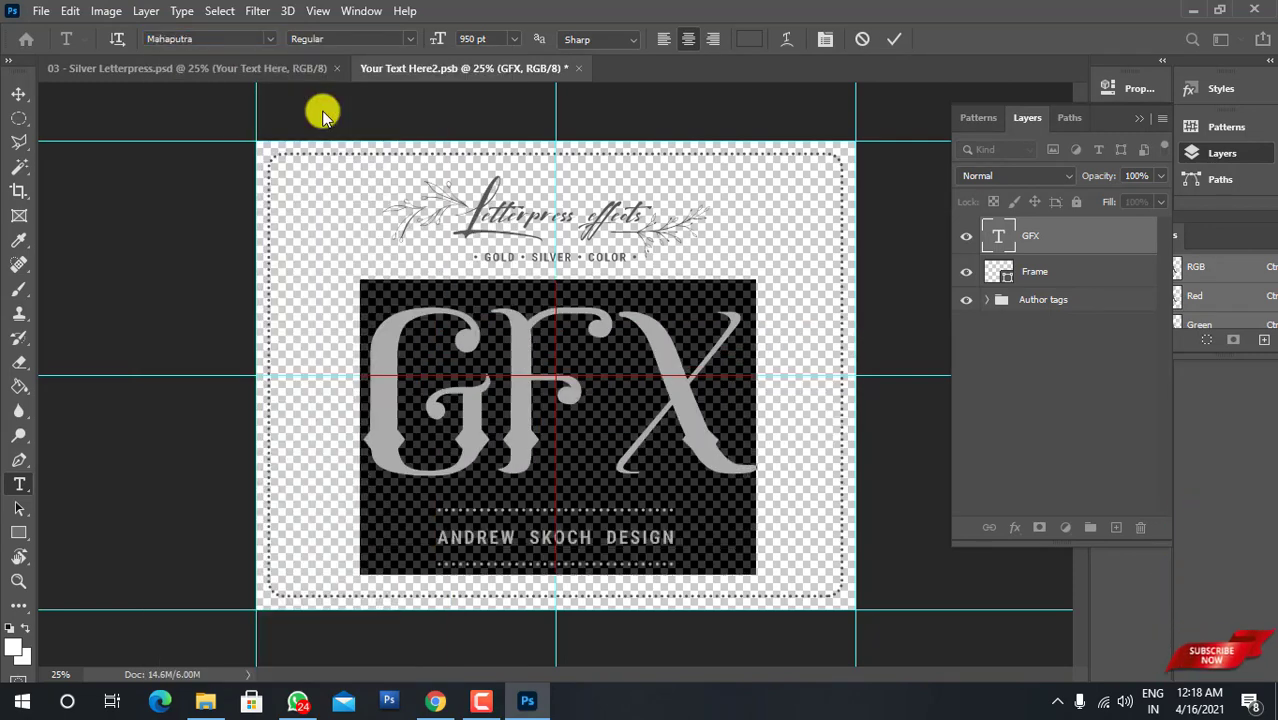
{"action": "key", "text": "ctrl+Return"}
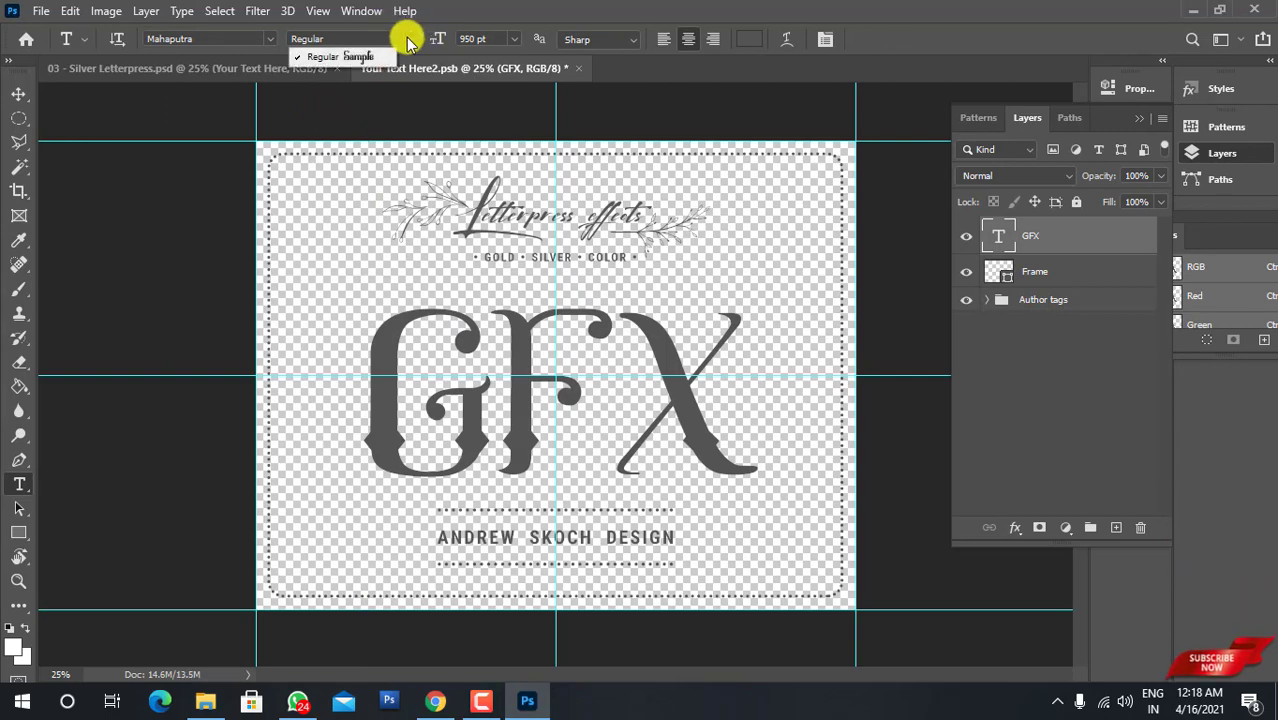
{"action": "left_click", "coordinate": [578, 69]}
{"action": "left_click", "coordinate": [561, 273]}
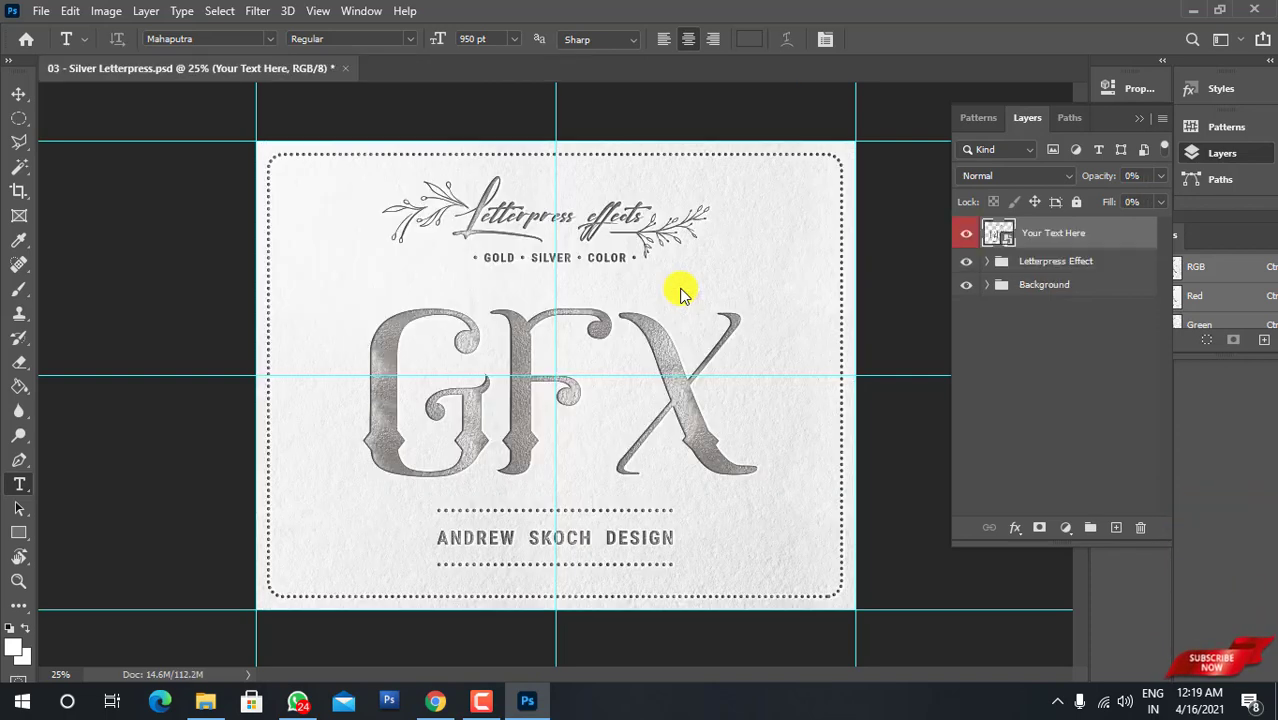
Examine the silver letterpress texture up close, and hide and show the Background group to compare the design without it
{"action": "key", "text": "ctrl+plus"}
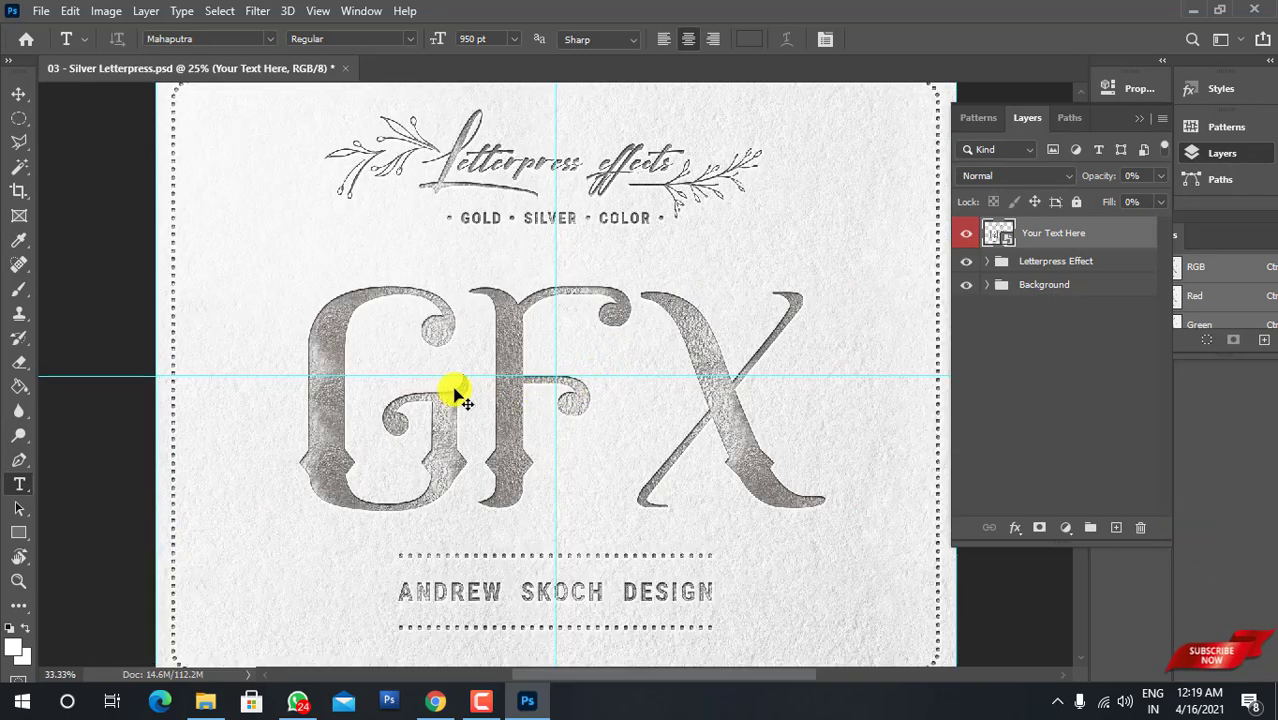
{"action": "key", "text": "ctrl+minus"}
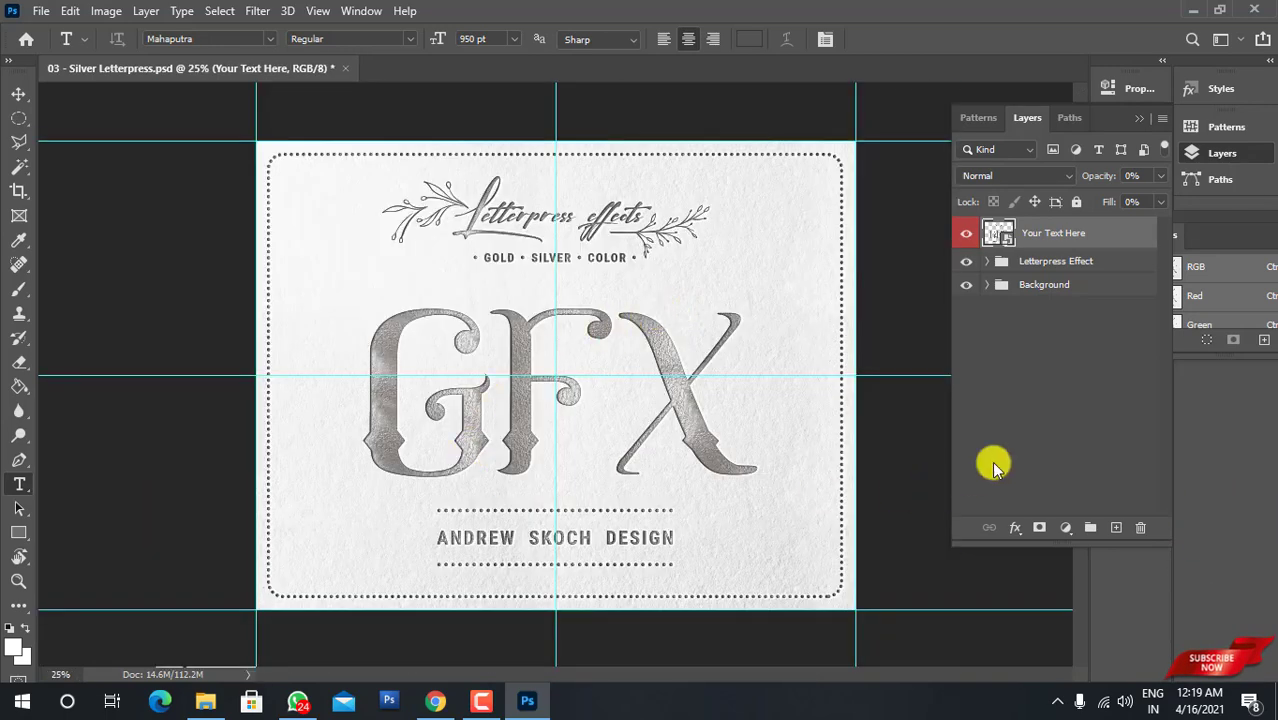
{"action": "left_click", "coordinate": [965, 287]}
{"action": "left_click", "coordinate": [965, 288]}
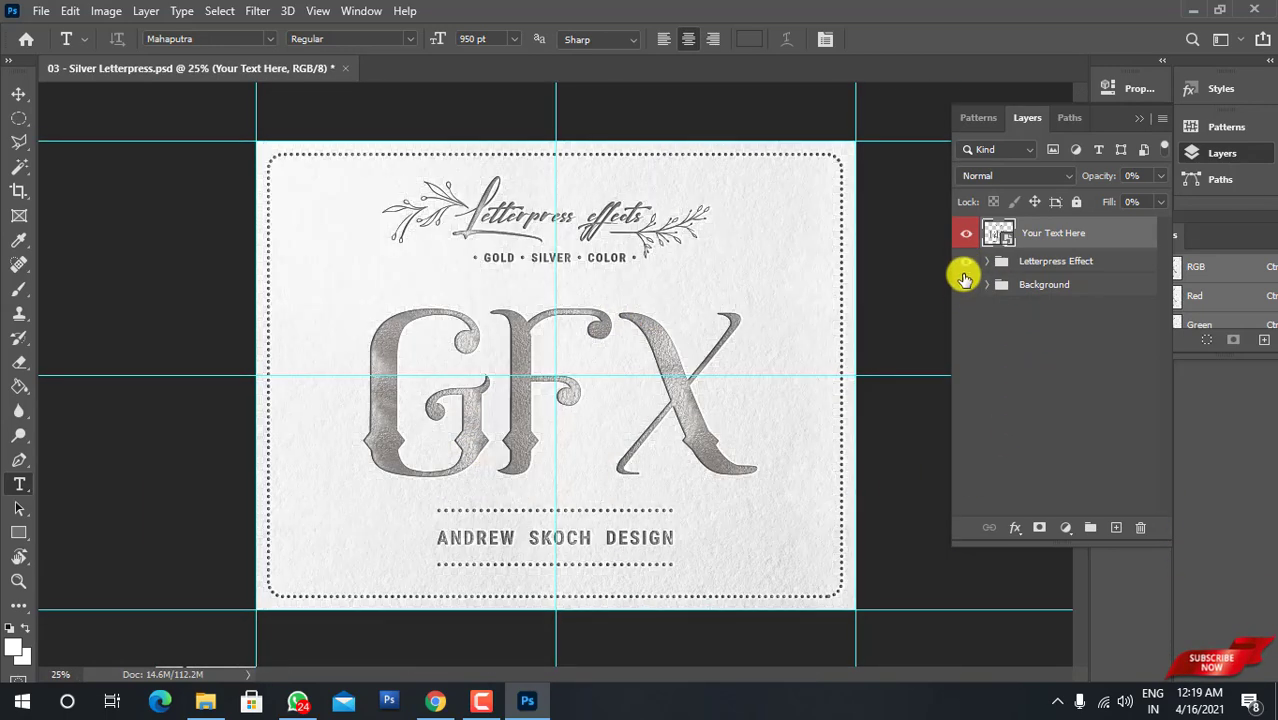
Close 03 - Silver Letterpress.psd without saving, and return to the elements-letterpress-text-logo-psd folder in File Explorer
{"action": "left_click", "coordinate": [341, 67]}
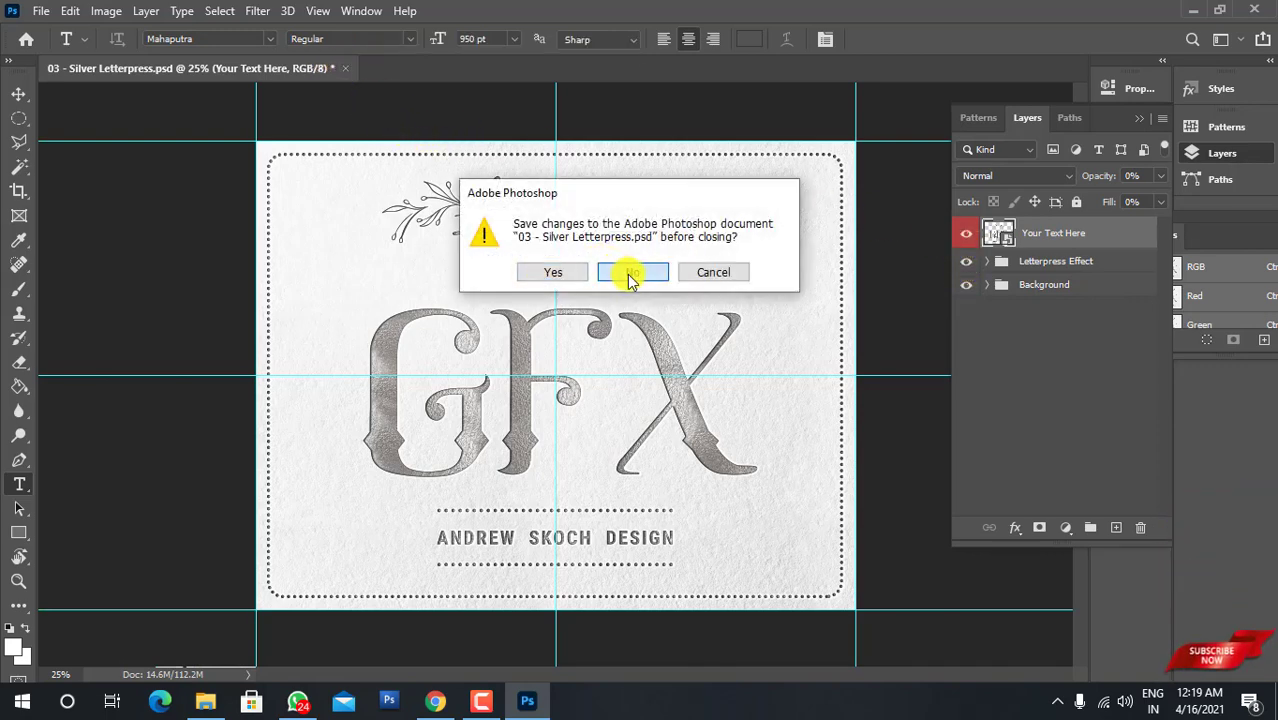
{"action": "left_click", "coordinate": [624, 273]}
{"action": "left_click", "coordinate": [215, 690]}
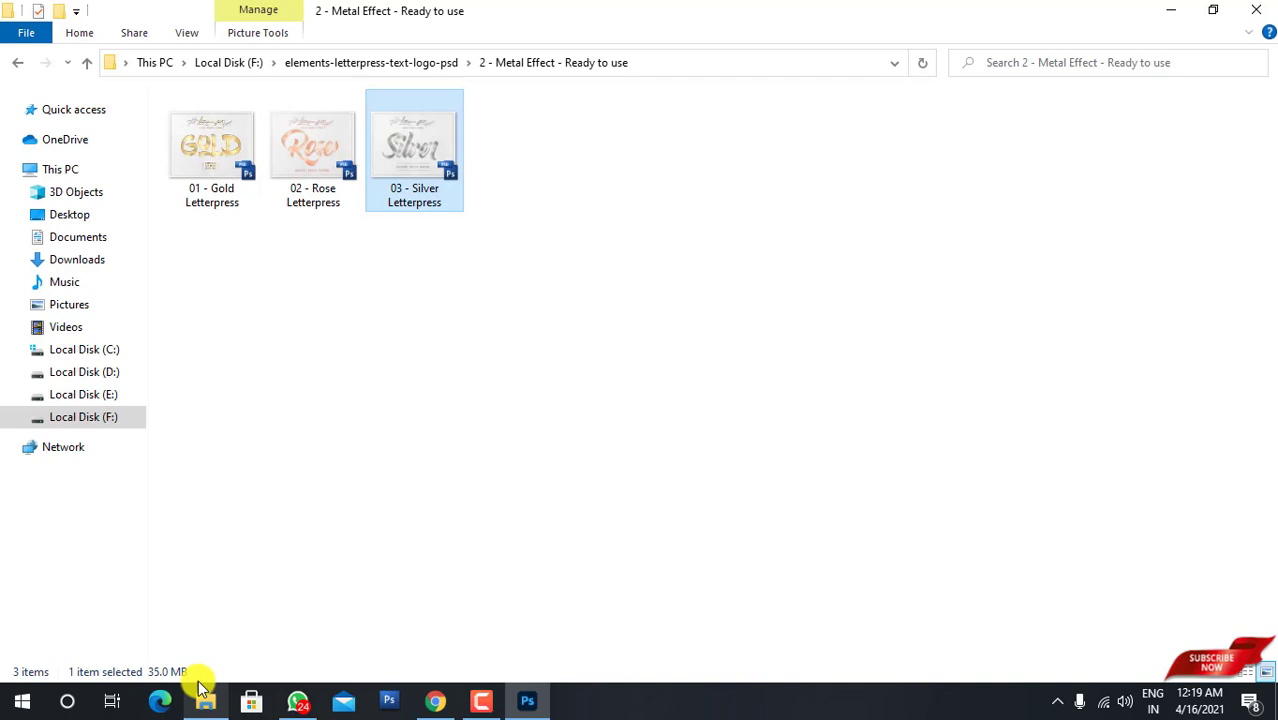
{"action": "left_click", "coordinate": [305, 508]}
{"action": "left_click", "coordinate": [18, 64]}
{"action": "left_click", "coordinate": [570, 482]}
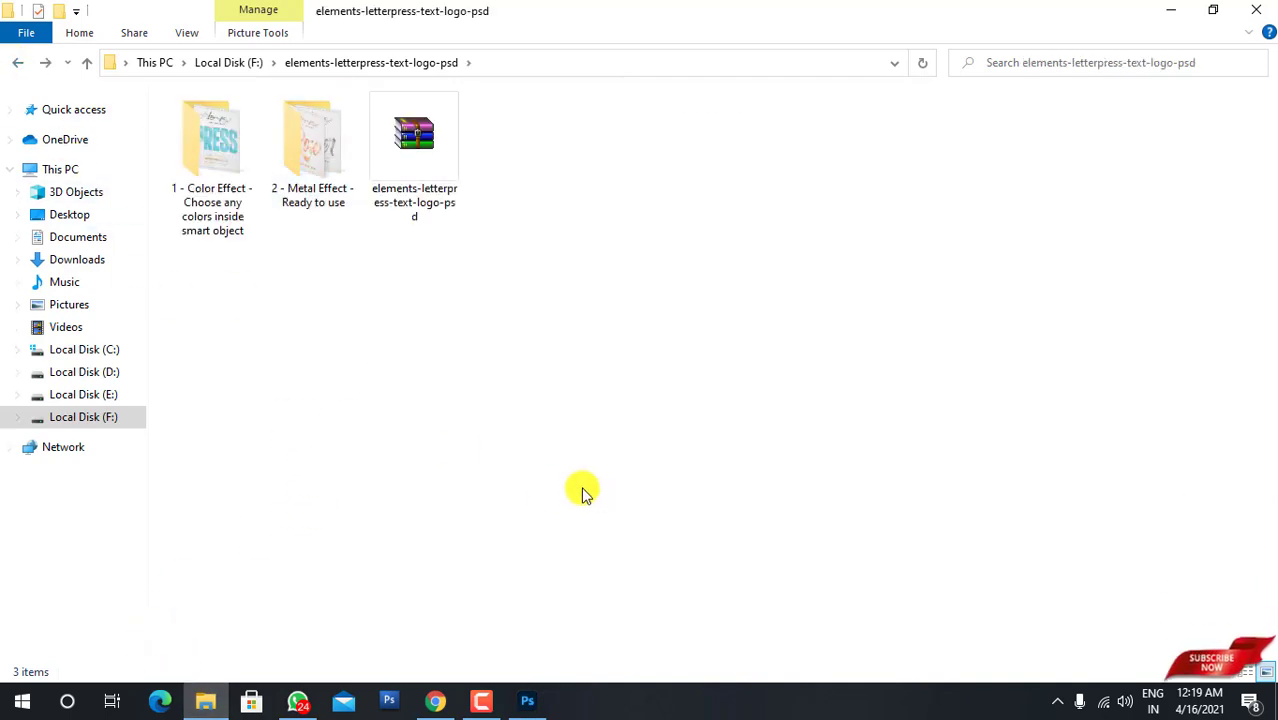